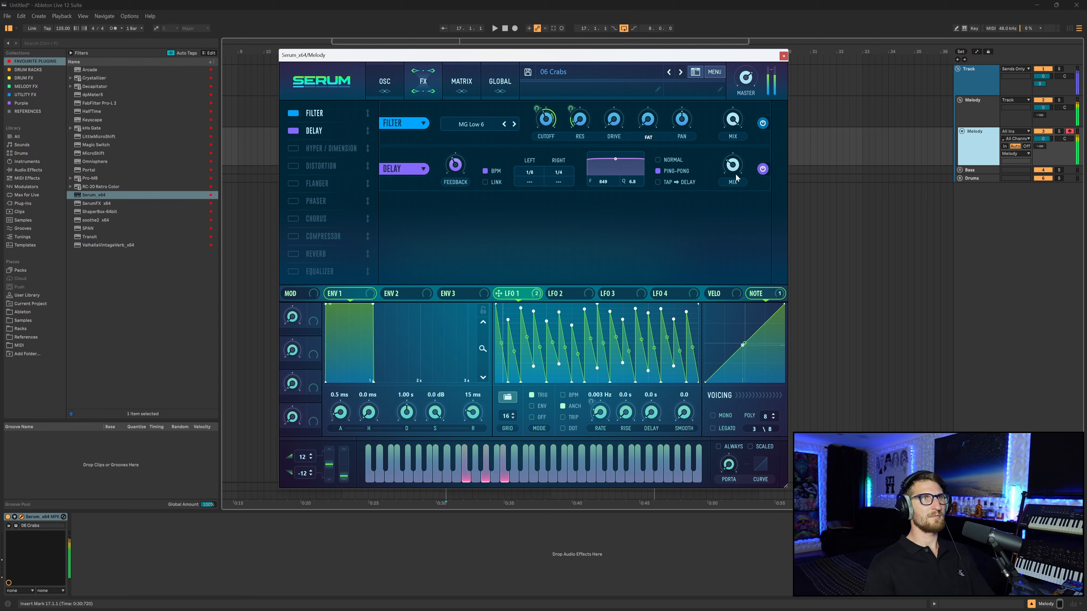
- Reshape the delay's filter band and turn up the delay feedback
drag(615, 159, 621, 173)
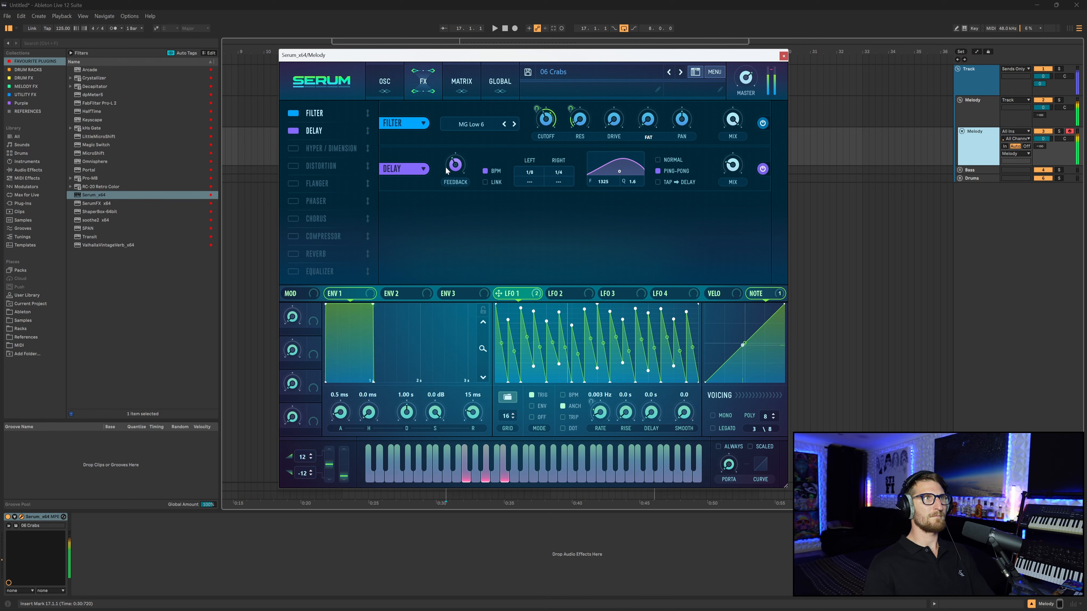
drag(446, 171, 460, 163)
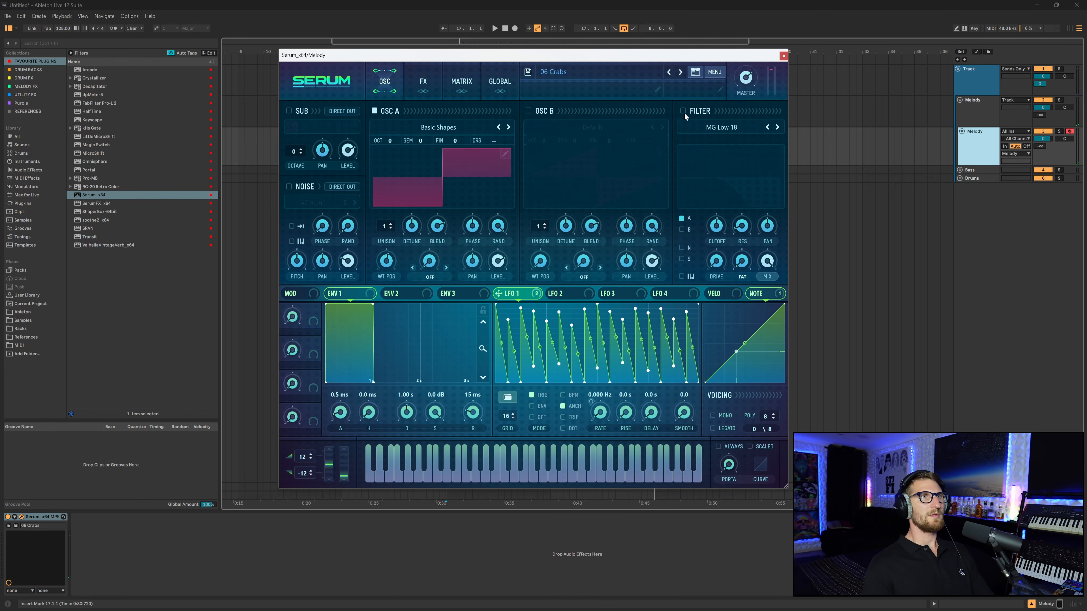
- Enable the filter and assign LFO 2 to modulate the filter cutoff
click(683, 111)
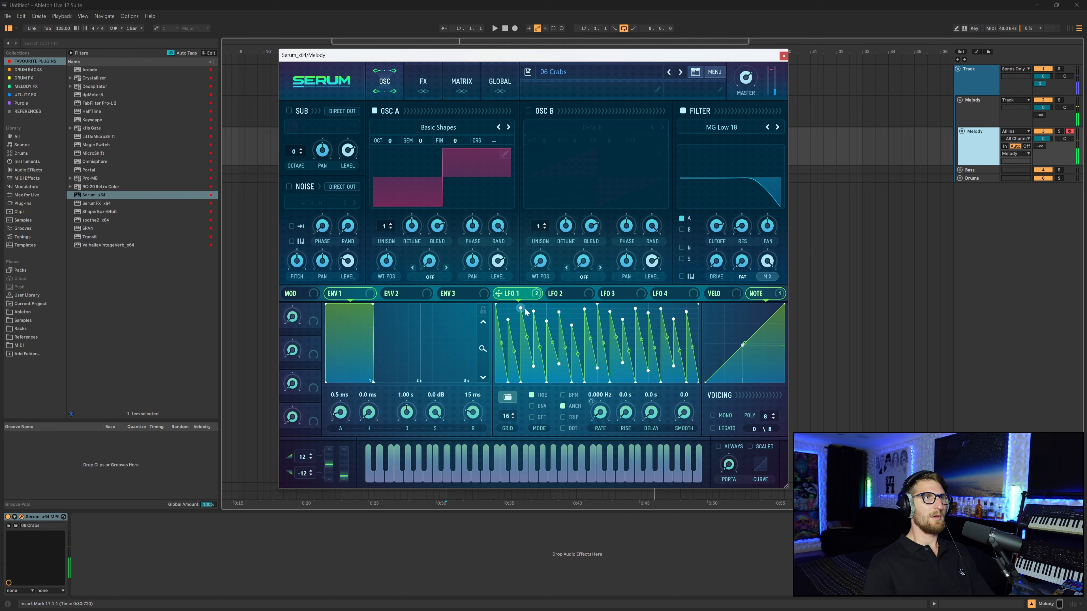
click(576, 294)
drag(711, 229, 711, 252)
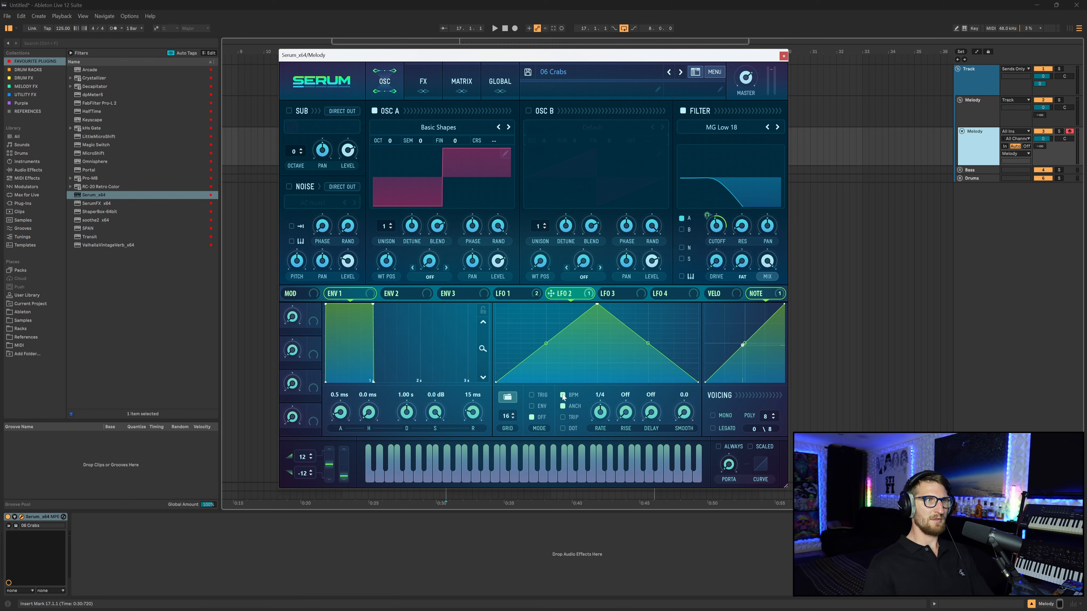
- Set LFO 2's rate to 2 bar in tempo-synced mode
click(531, 396)
drag(601, 411, 608, 411)
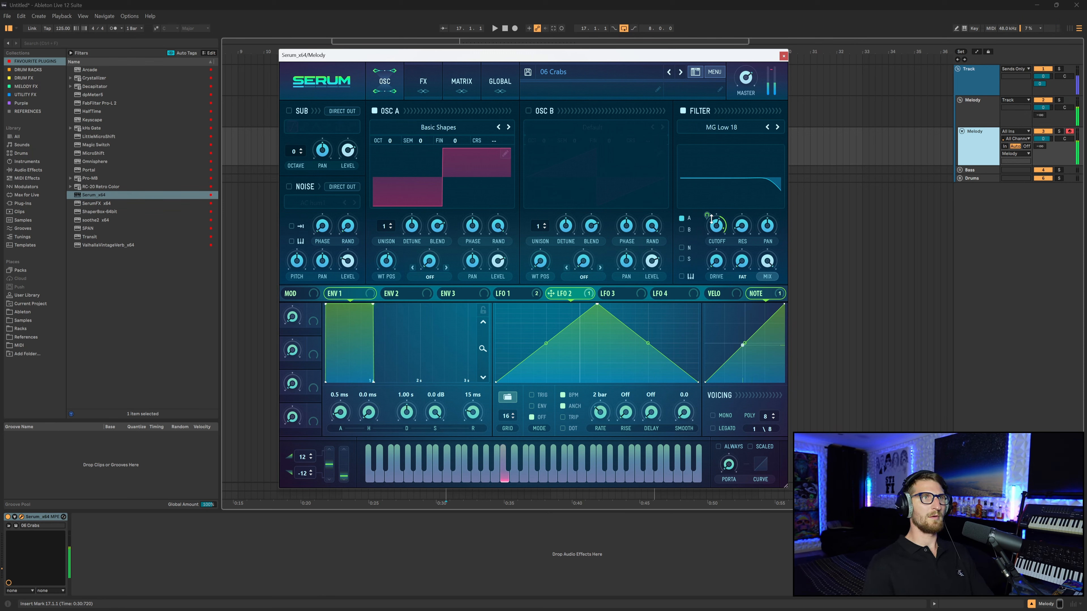
- Lower the filter cutoff to about 552 Hz
mouse_move(715, 226)
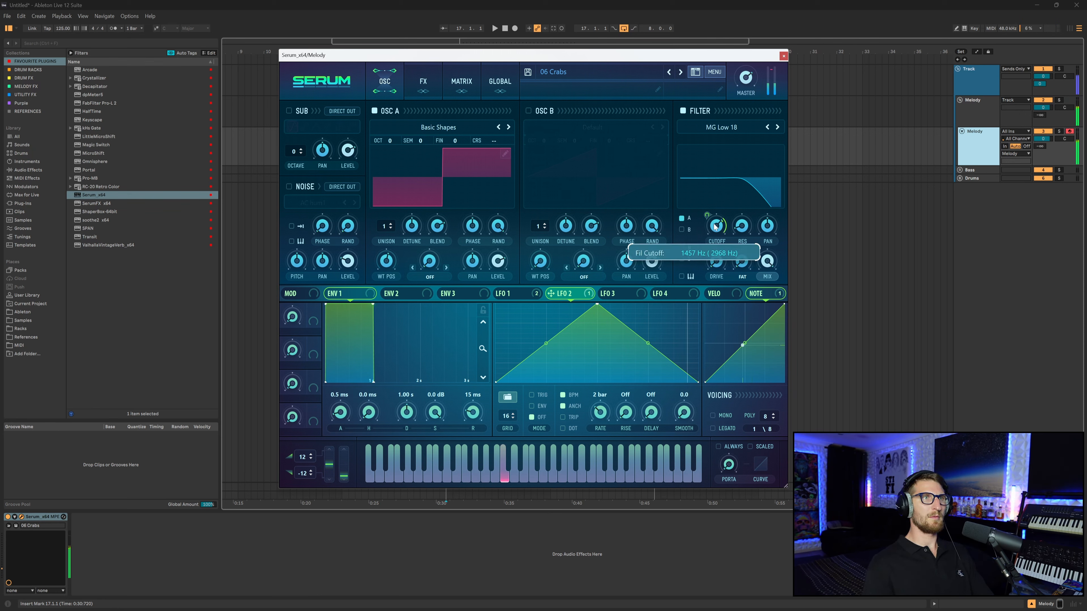
drag(715, 228, 715, 240)
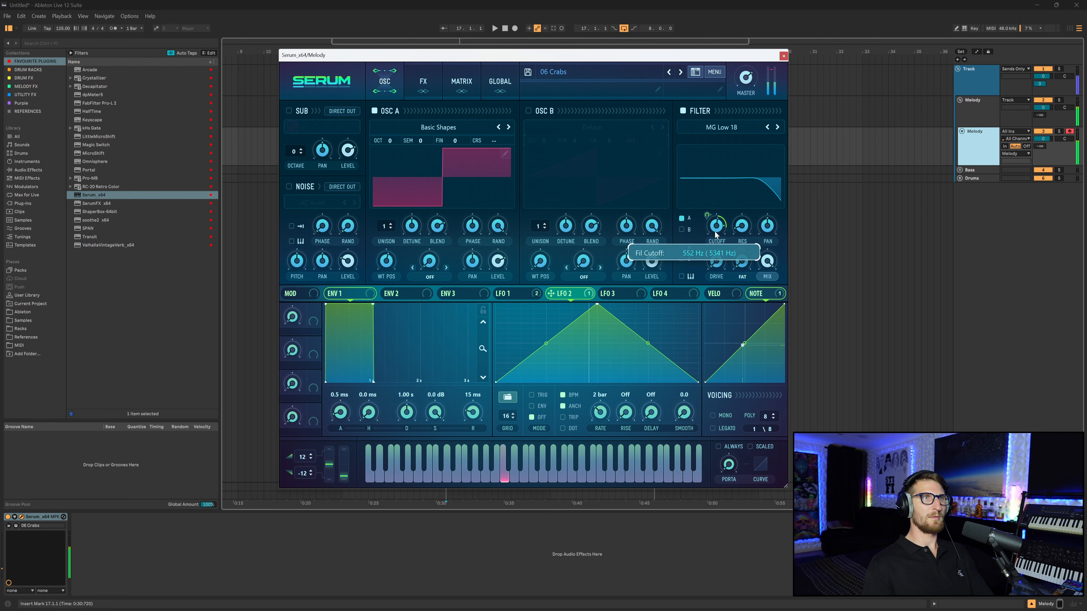
mouse_move(705, 214)
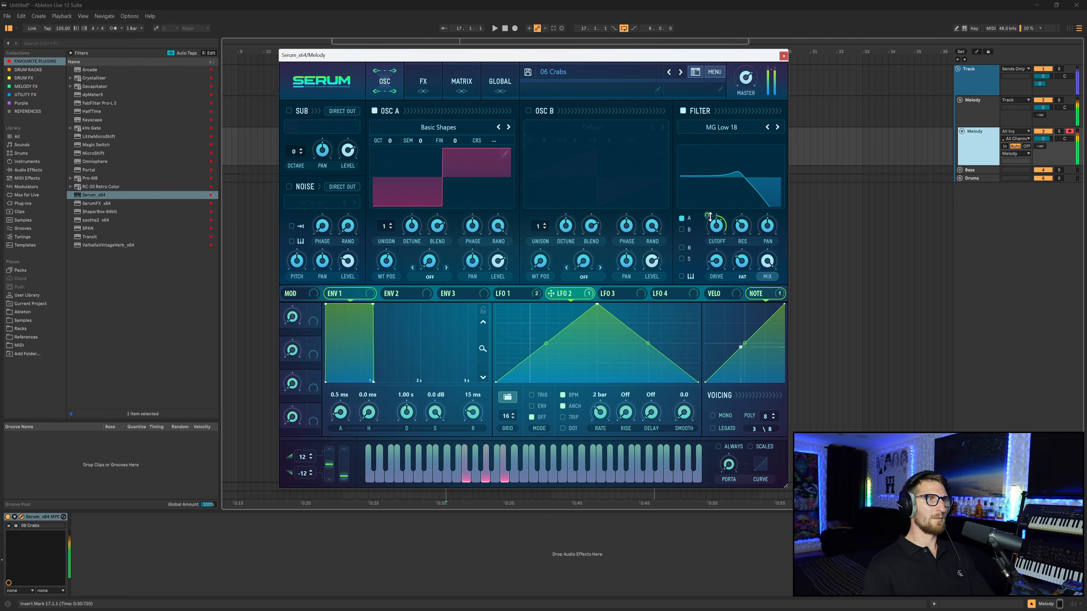
- Open the effects page and select LFO 1
click(437, 90)
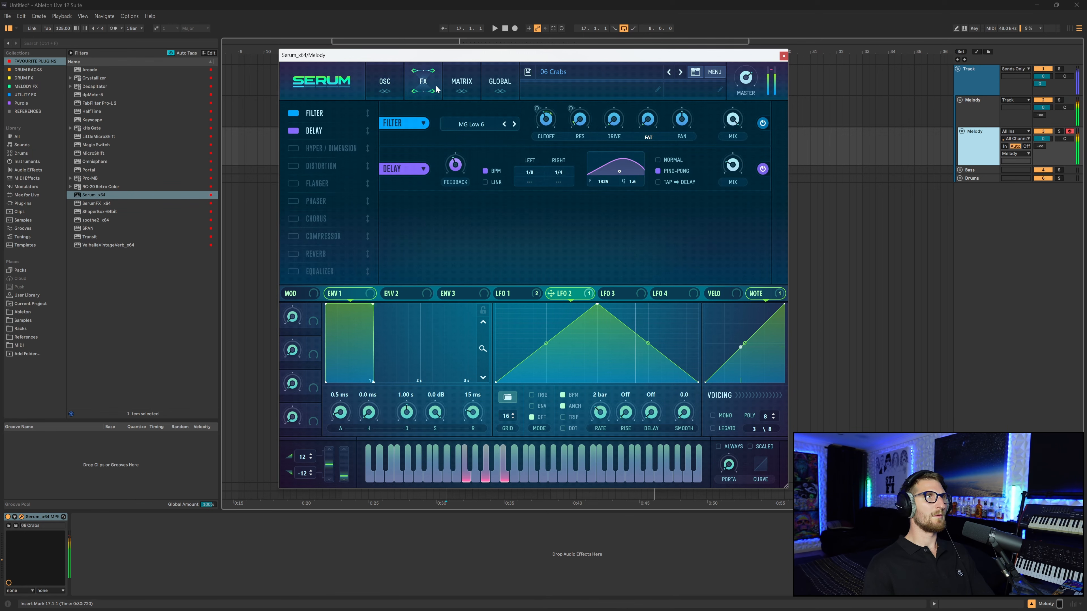
click(531, 299)
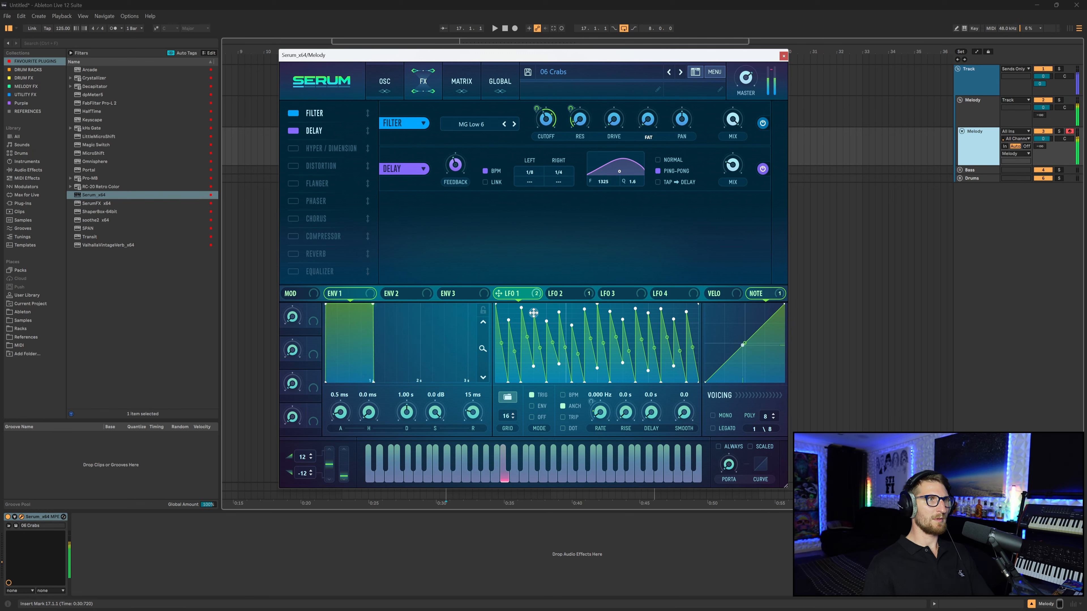
drag(534, 313, 535, 311)
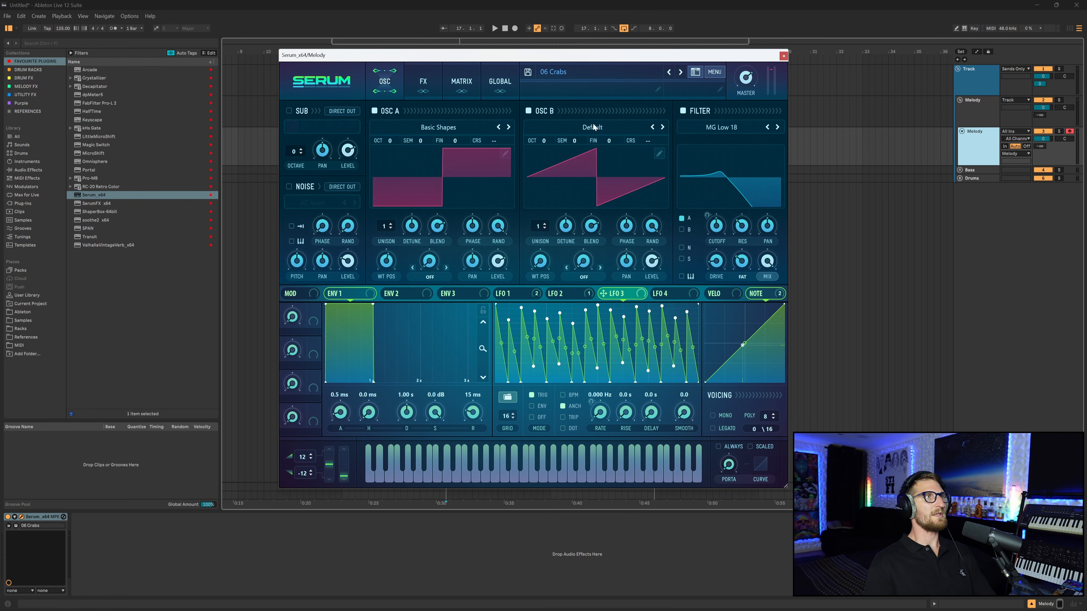
- Load the Basic Shapes wavetable into Oscillator B
click(588, 127)
mouse_move(569, 139)
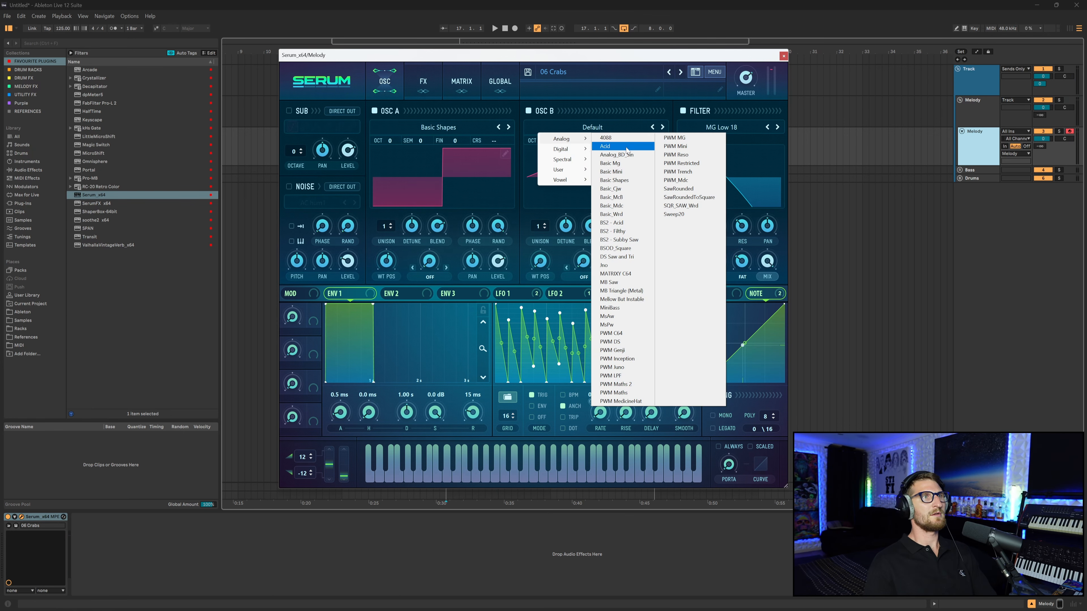
click(614, 180)
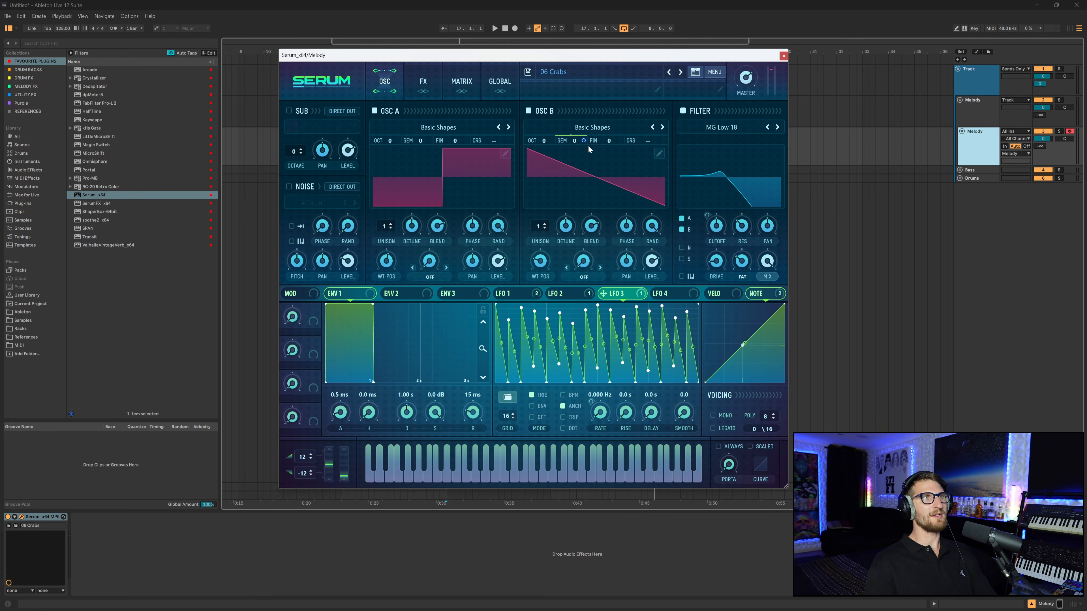
- Remove the LFO 3 modulation from Oscillator B's semitone control
drag(583, 140, 594, 113)
right_click(583, 141)
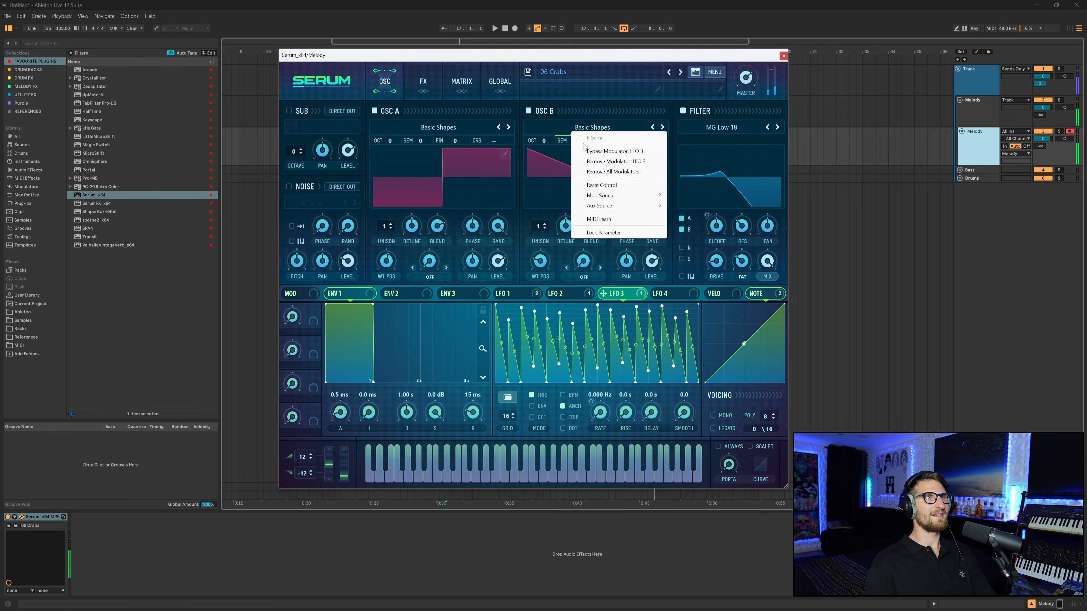
click(610, 162)
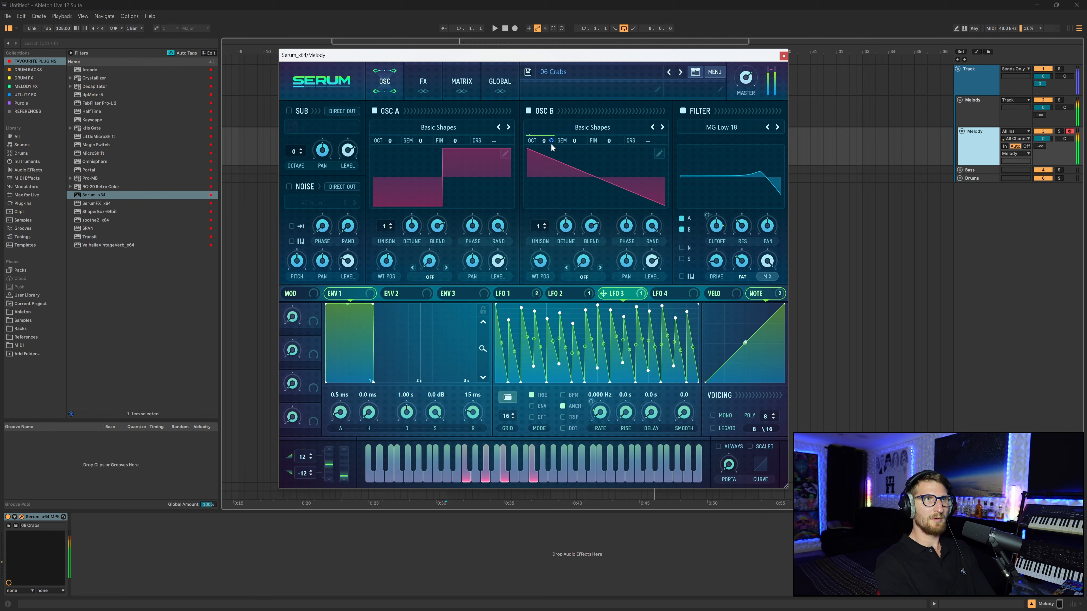
- Add a Compressor effect, move it right after the filter, and raise its gain
click(422, 89)
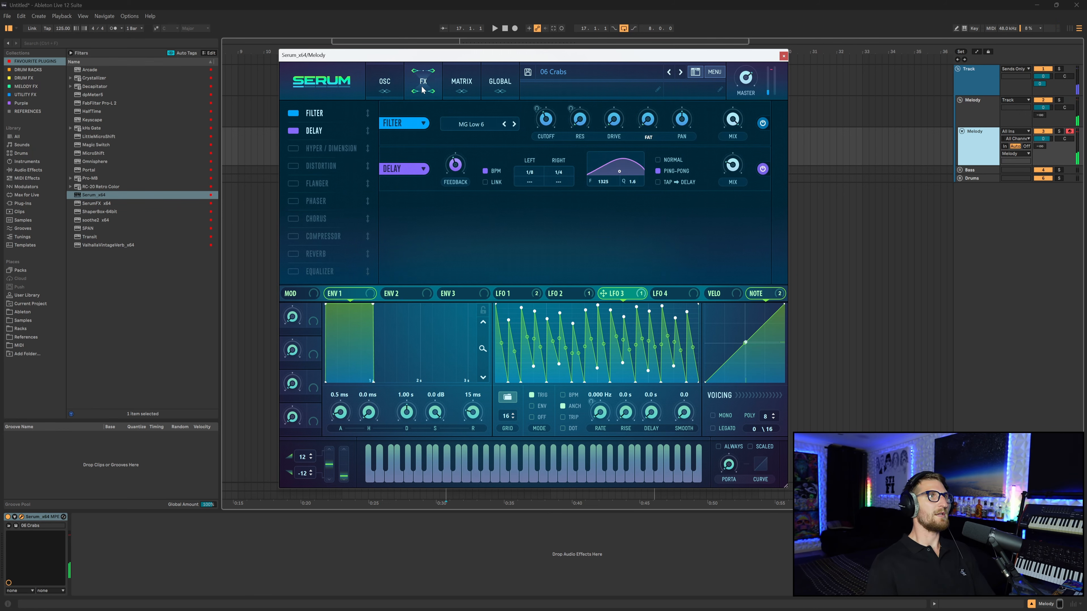
click(323, 236)
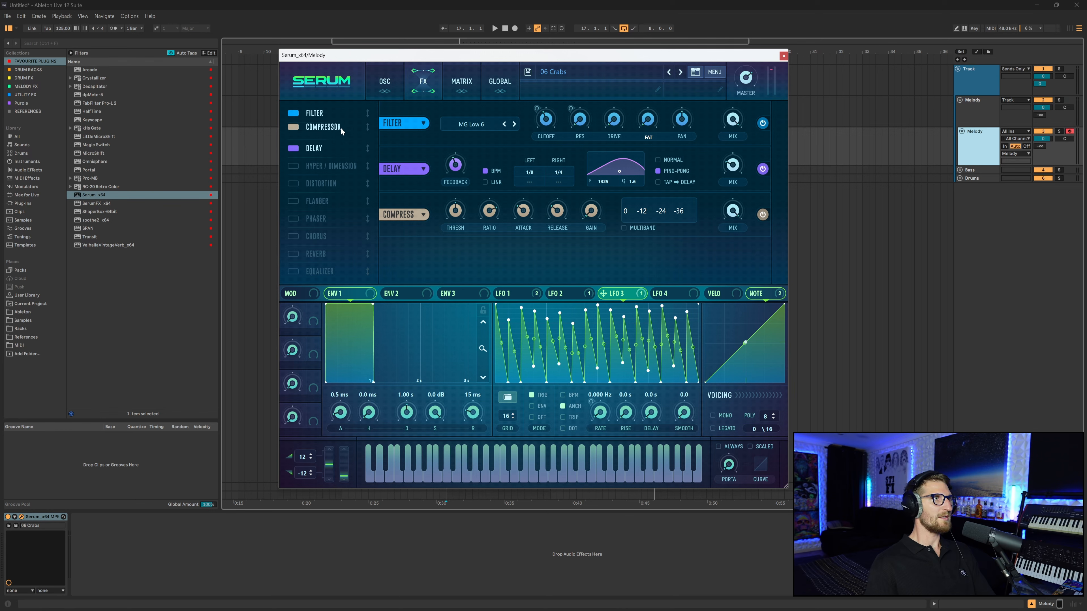
drag(340, 128, 341, 129)
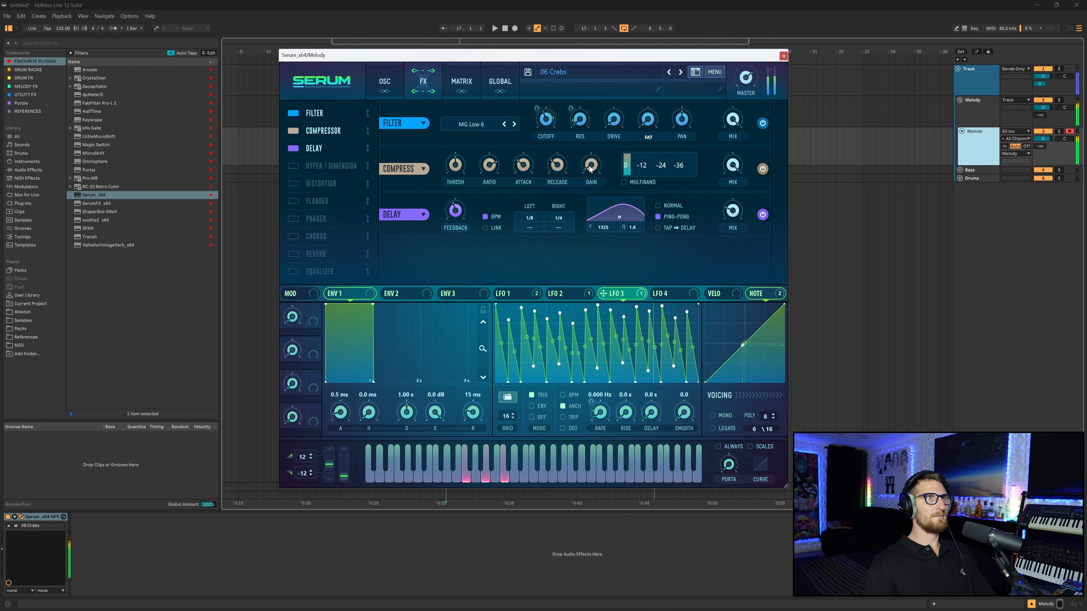
drag(590, 168, 598, 165)
- Save the patch, overwriting the existing 06 Crabs preset
click(384, 81)
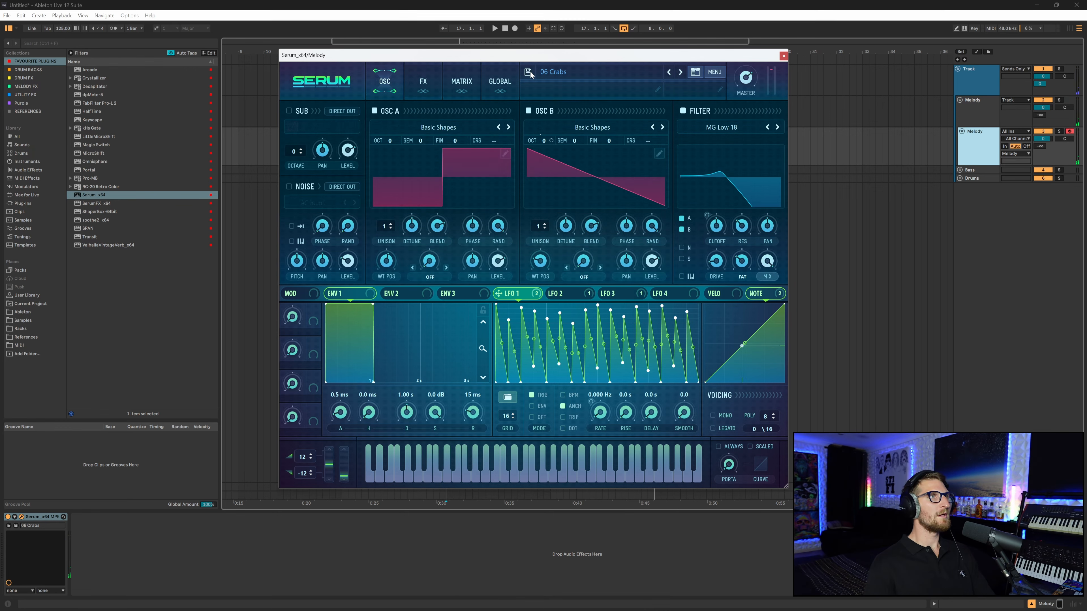
click(528, 72)
click(721, 363)
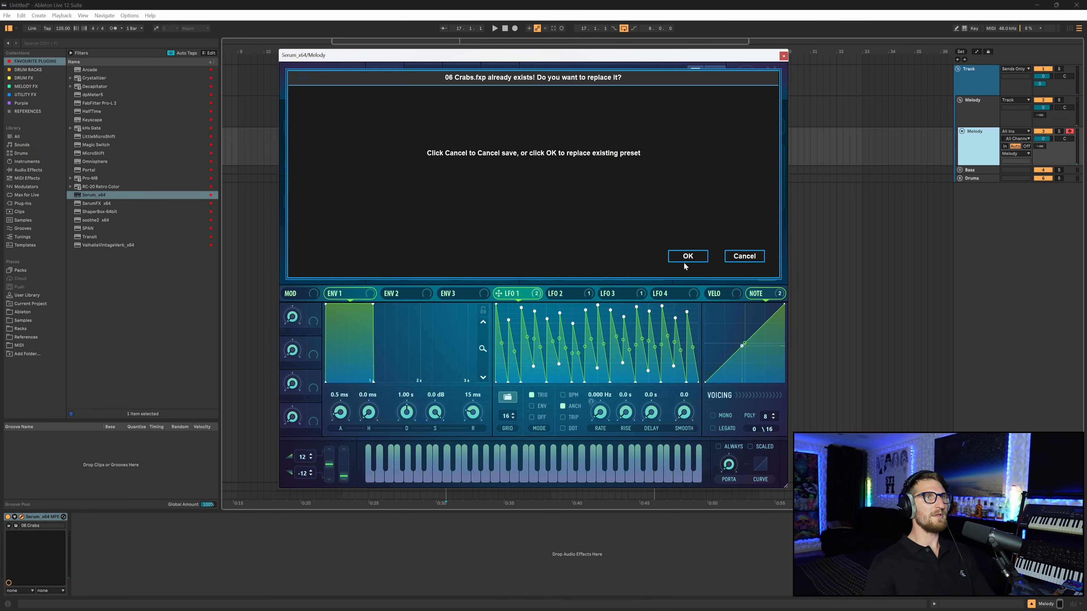
click(685, 261)
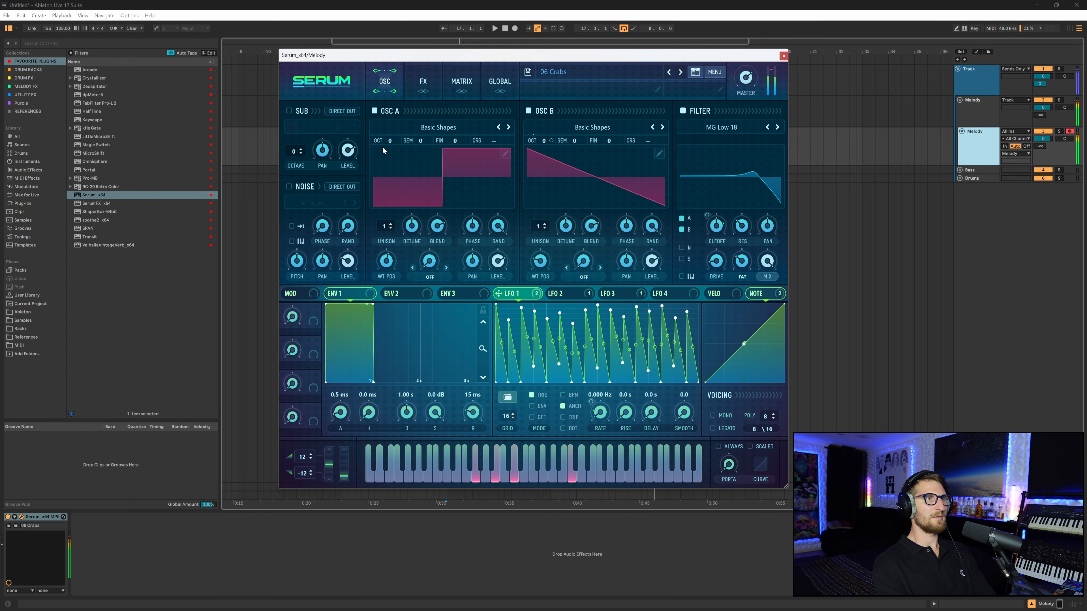
- Close the plugin window and create an empty MIDI clip from bar 17 to bar 25 on the Melody track
key(ctrl+alt+p)
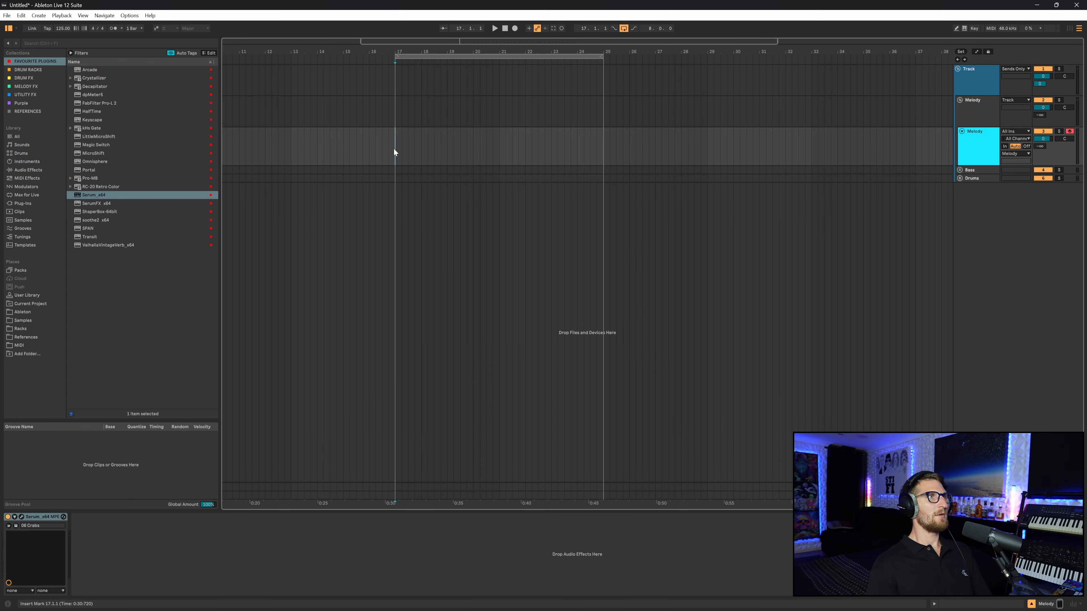
drag(394, 148, 601, 144)
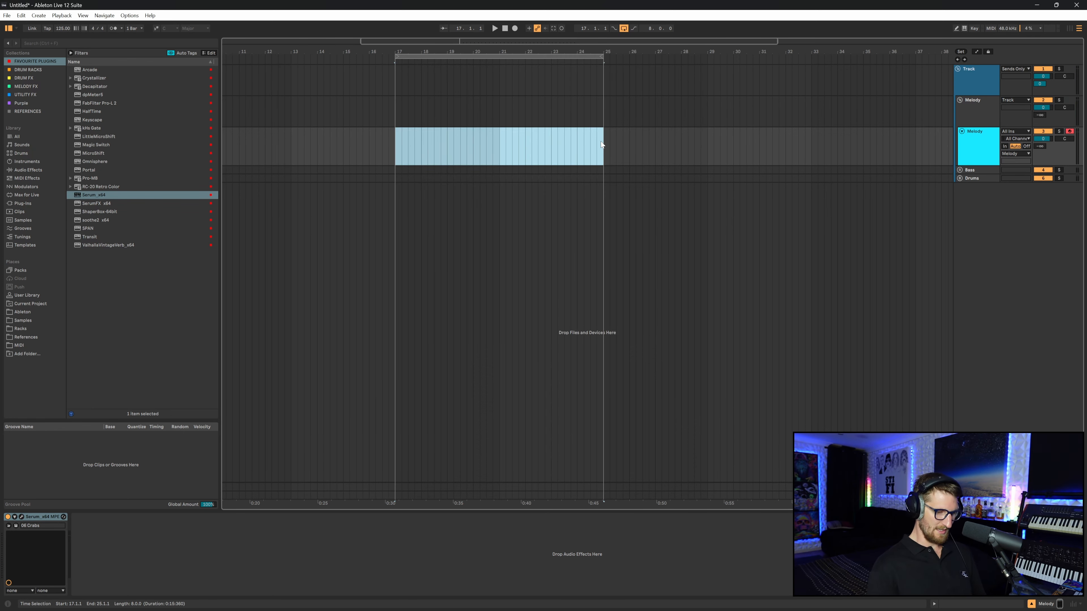
key(ctrl+shift+m)
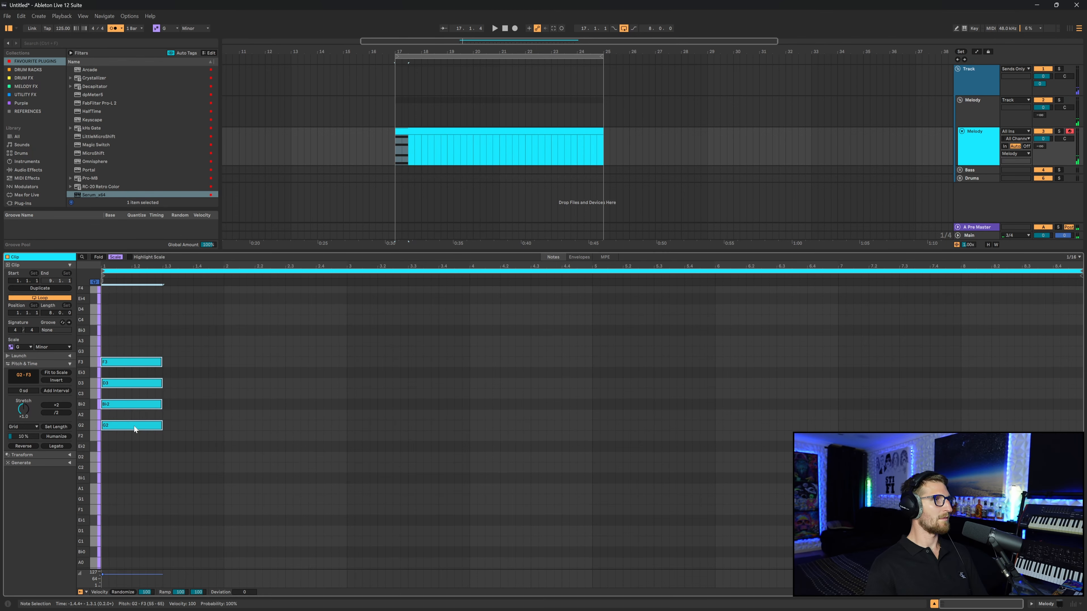
- Add a four-chord G minor progression to the clip and play it back
drag(140, 445, 134, 301)
drag(124, 363, 247, 458)
click(246, 485)
key(space)
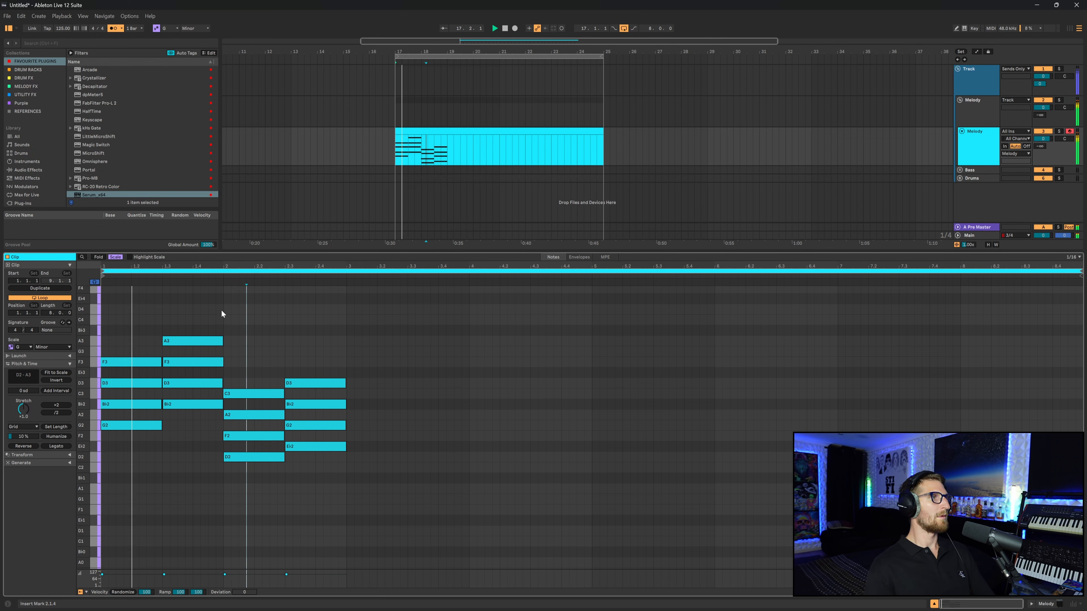
- Duplicate the chord clip right after itself
click(221, 310)
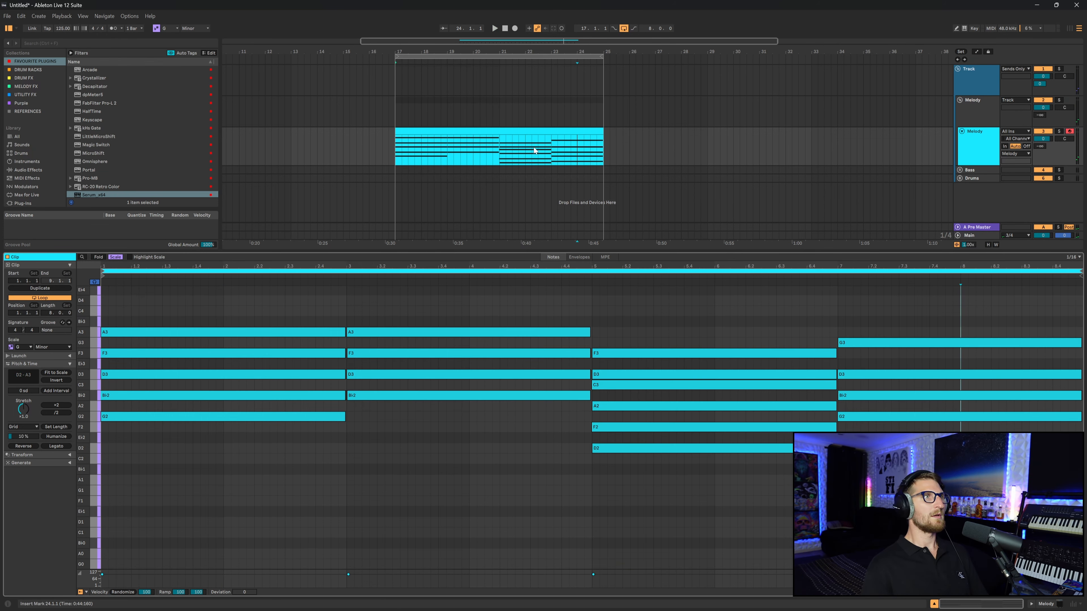
click(535, 131)
key(ctrl+d)
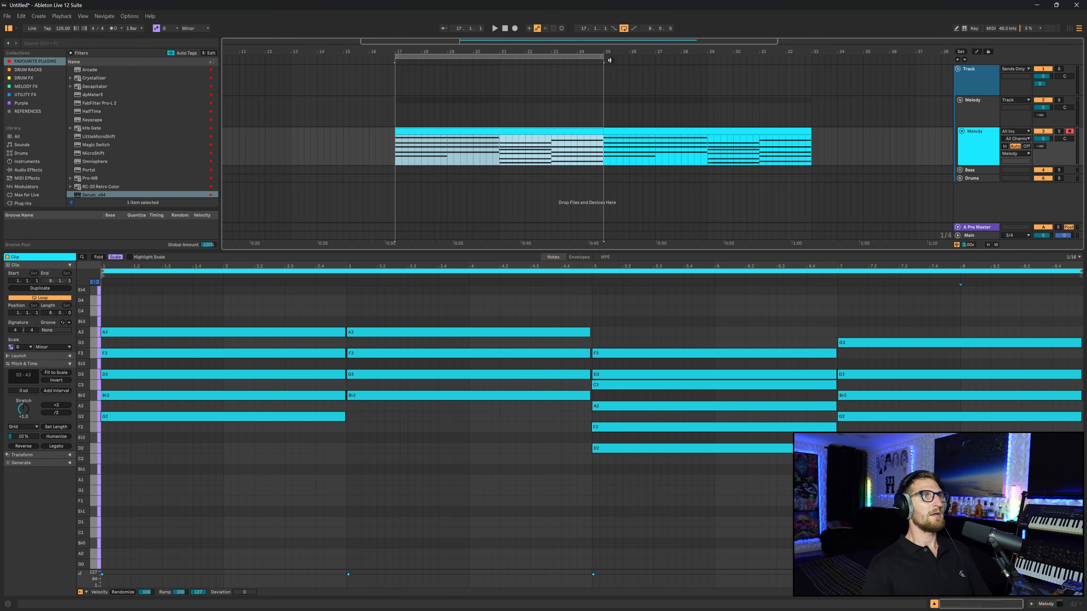
- Consolidate the two chord clips into a single clip
drag(602, 55, 801, 55)
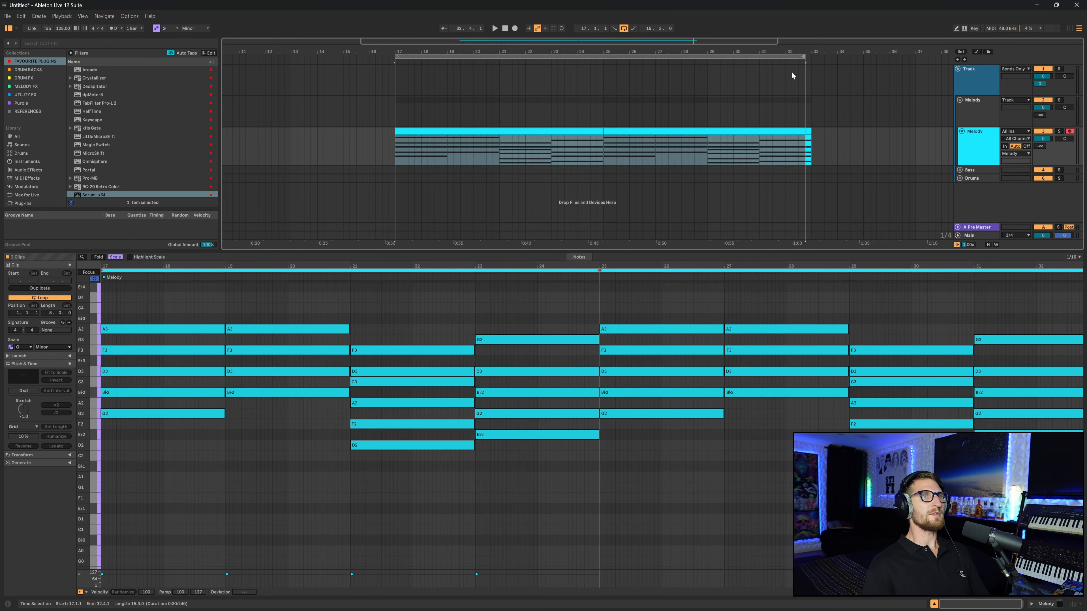
key(ctrl+j)
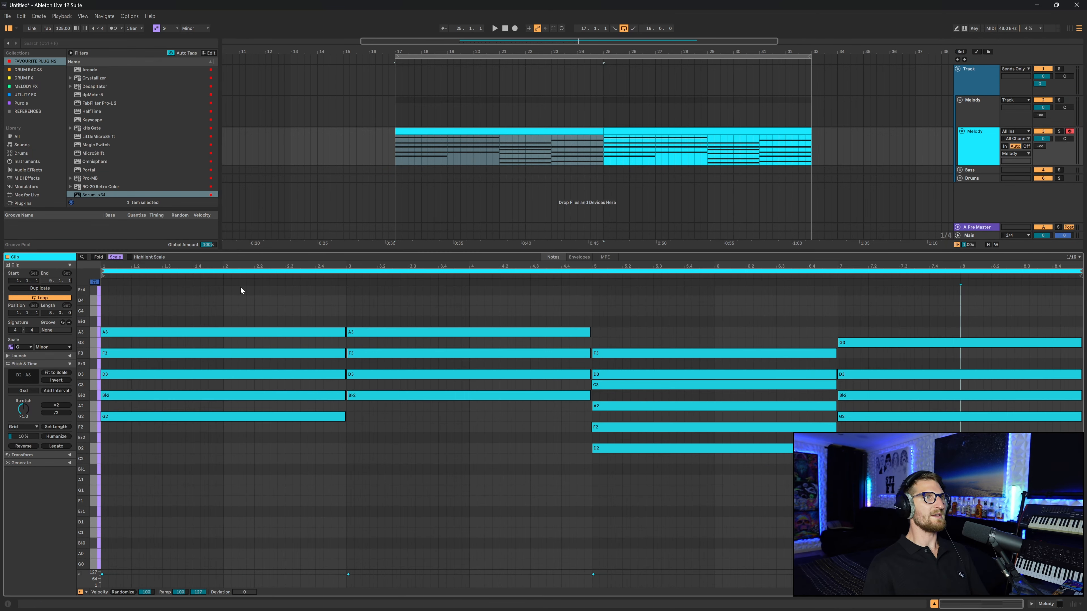
- Delete the top notes of the first, third and fourth chords and play the result
click(175, 319)
drag(175, 320, 221, 340)
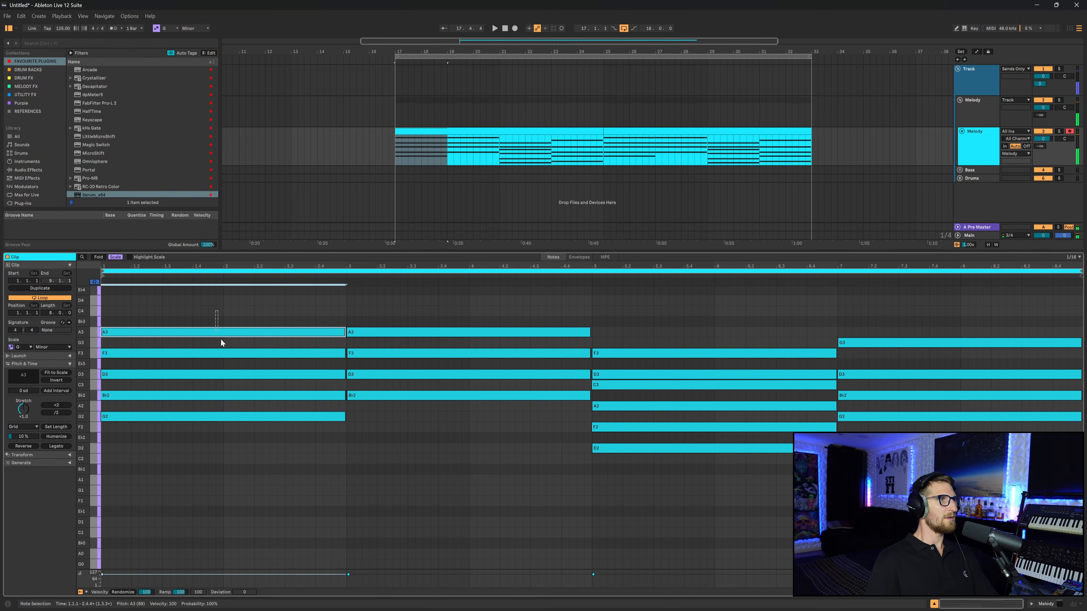
key(Delete)
click(414, 331)
drag(679, 326, 676, 377)
key(Delete)
drag(864, 312, 825, 352)
key(Delete)
key(space)
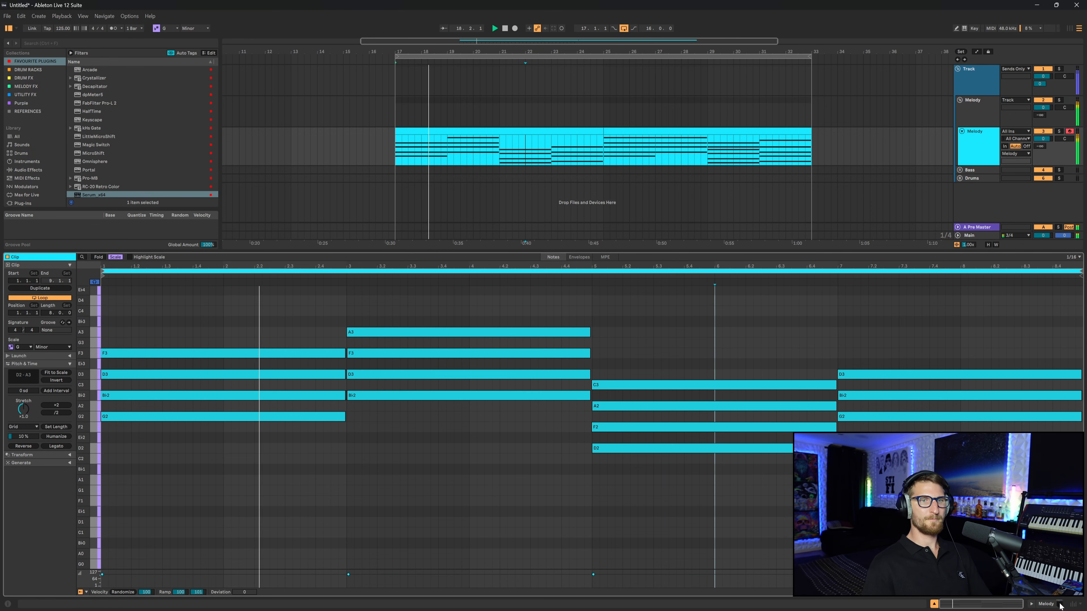
- Draw A4 and G4 melody notes above the first chord at the clip's start
key(shift+Tab)
scroll(482, 176, right, 1)
click(501, 132)
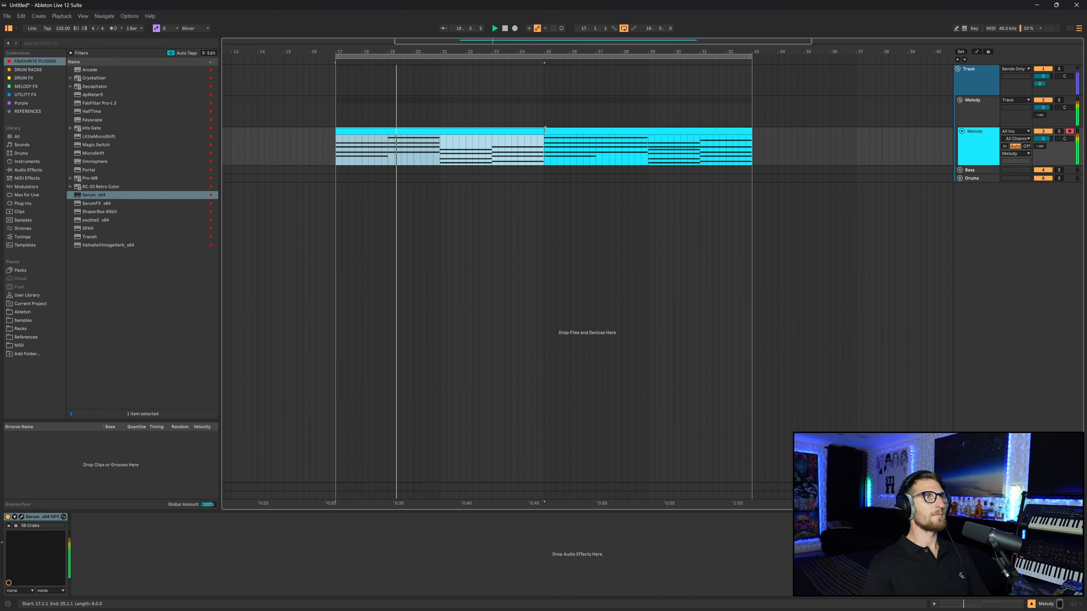
click(607, 128)
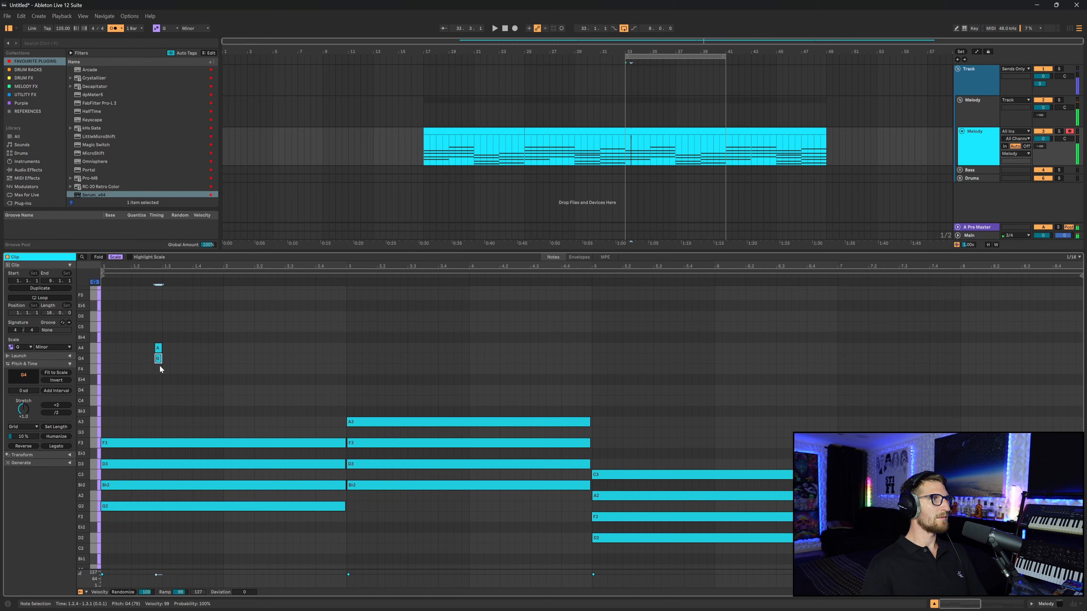
click(165, 368)
click(163, 377)
- Add C5 and A4 melody notes after the G4 note and play back the clip
key(space)
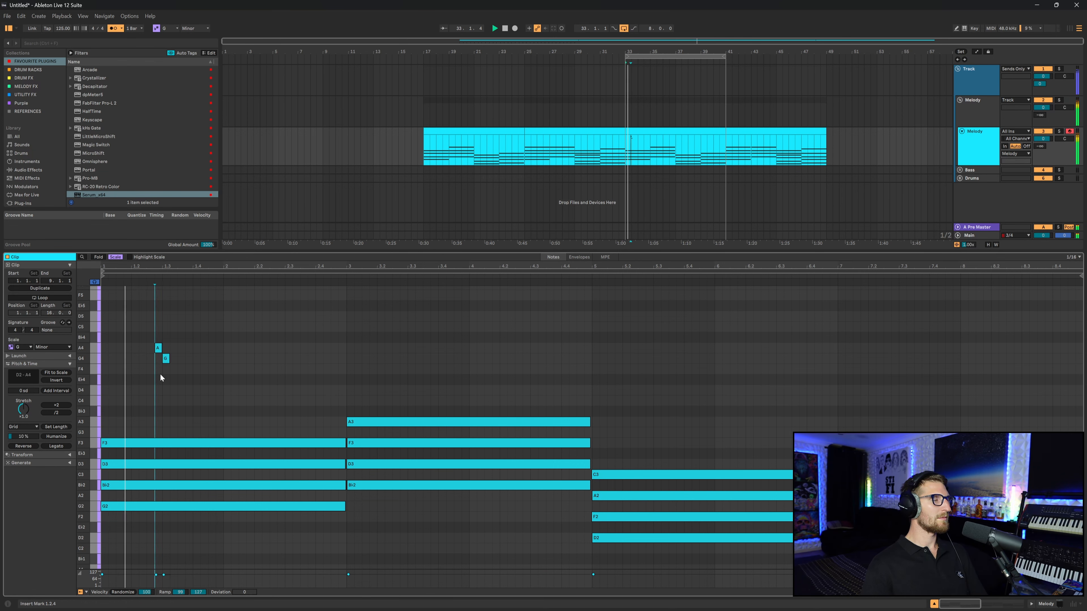
key(space)
click(181, 326)
click(189, 347)
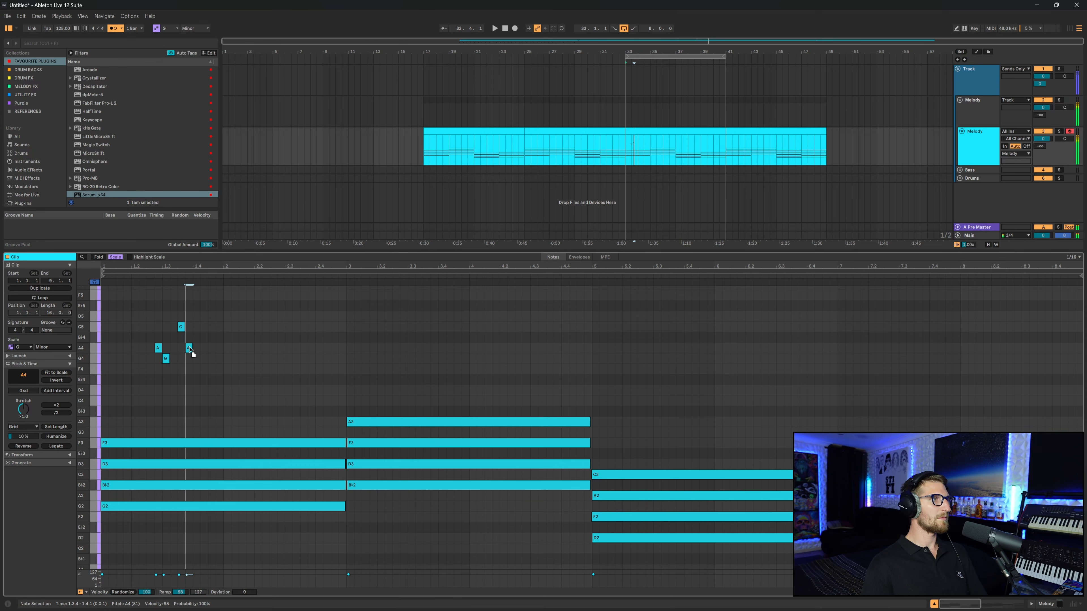
key(space)
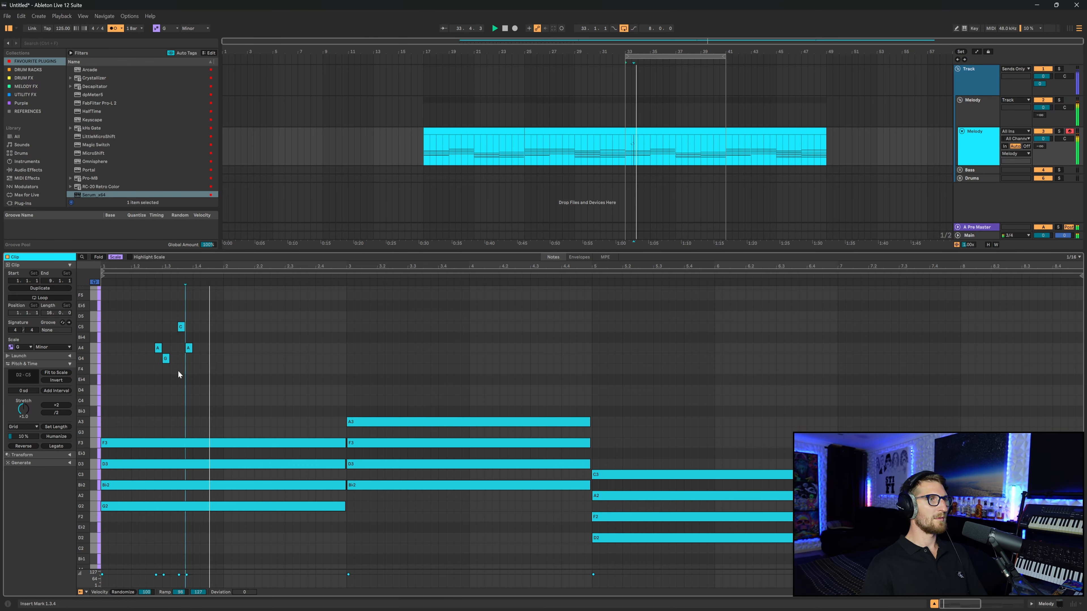
- Lengthen the new A4 note and add a held F4 note after it, then play back the clip
drag(191, 351, 223, 350)
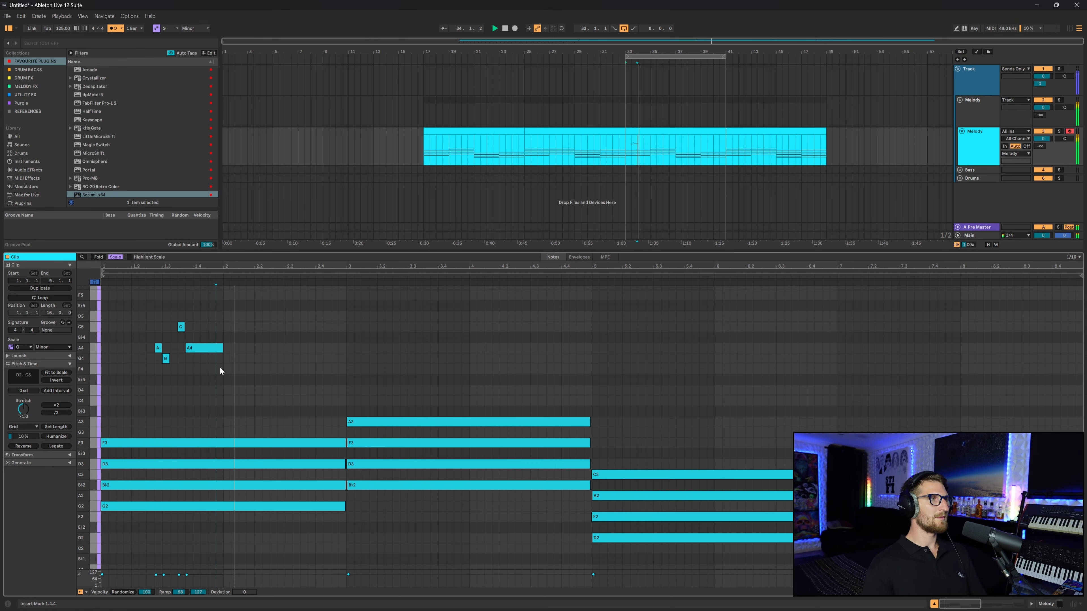
key(space)
click(226, 369)
drag(229, 369, 254, 369)
key(space)
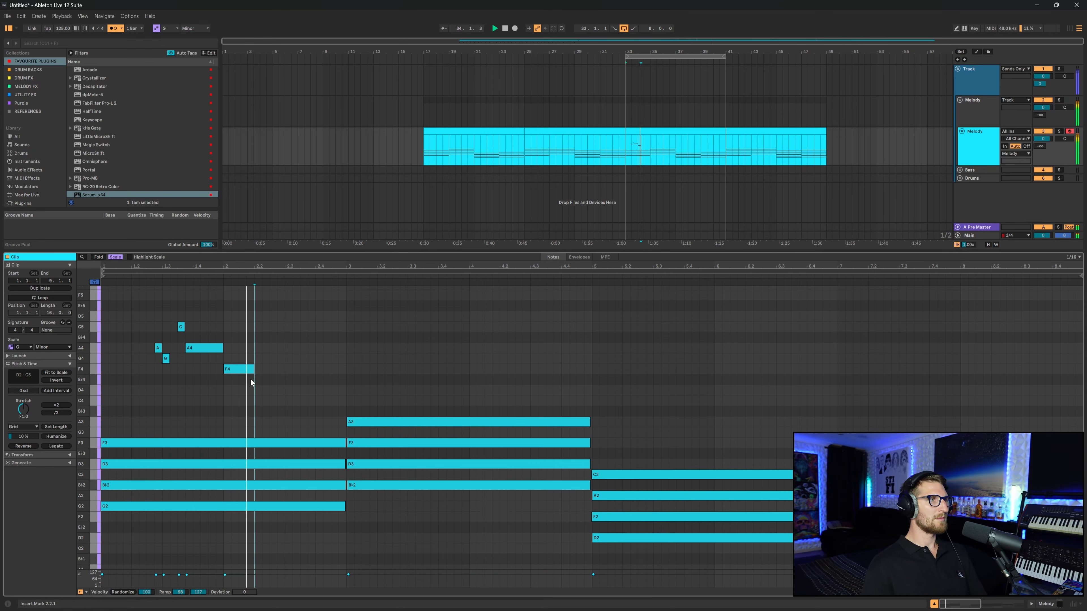
- Continue the melody with D5, Bb4, A4, F4 and D4 notes over the second chord
click(111, 27)
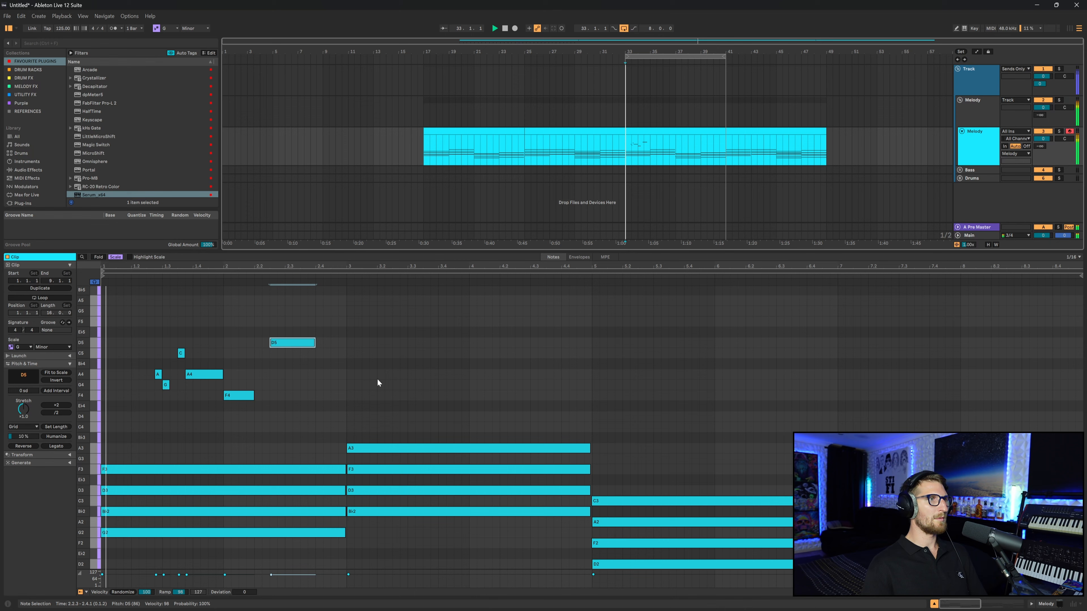
scroll(382, 377, right, 1)
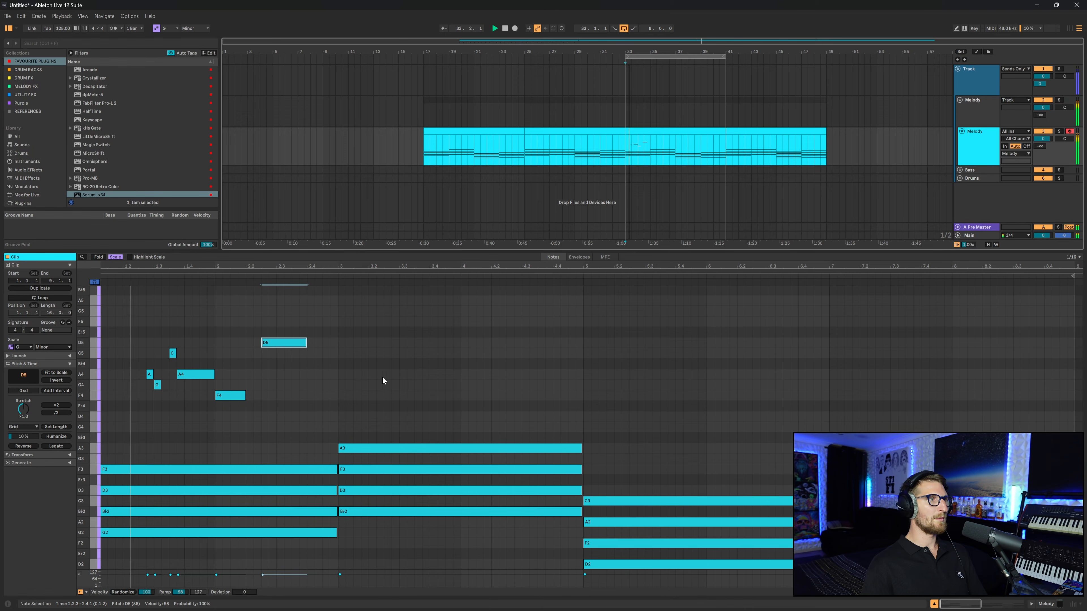
scroll(376, 375, left, 1)
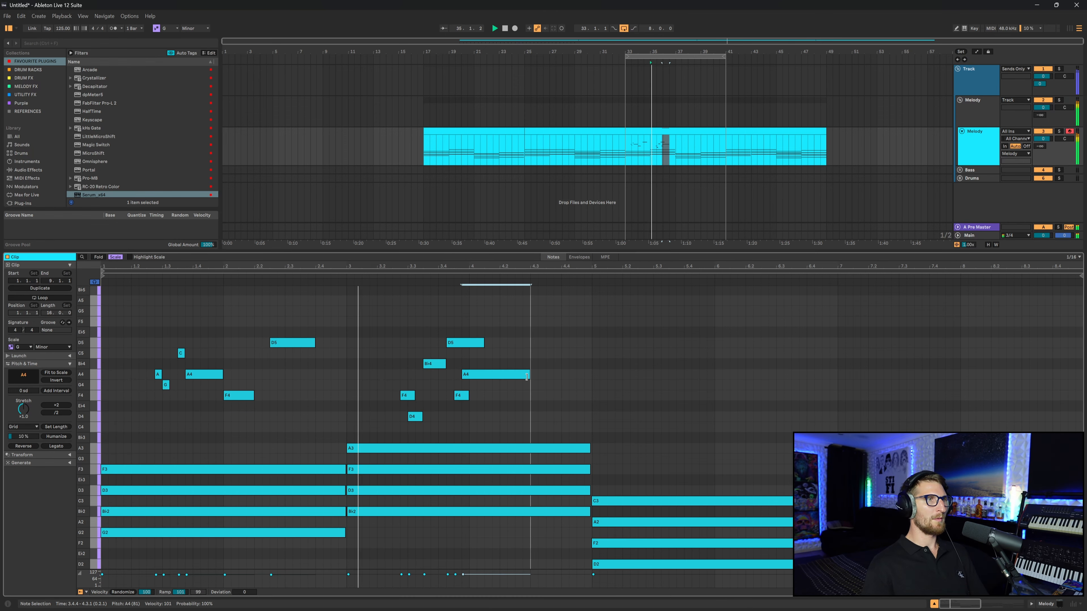
click(521, 391)
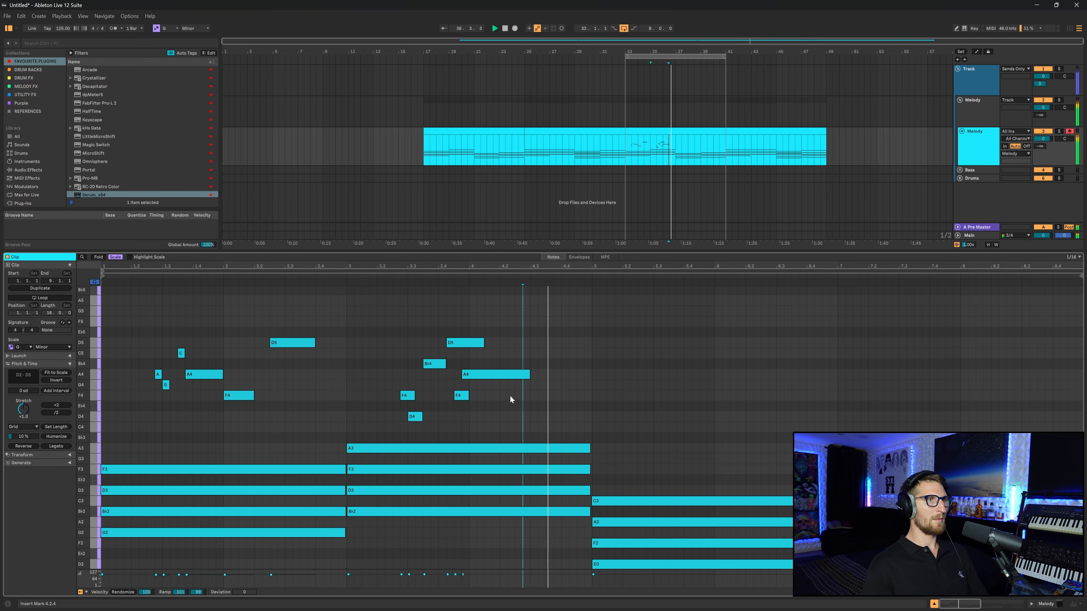
key(space)
- Paste the copied melody phrase over the third chord and again over the fourth chord
click(533, 387)
key(ctrl+v)
key(space)
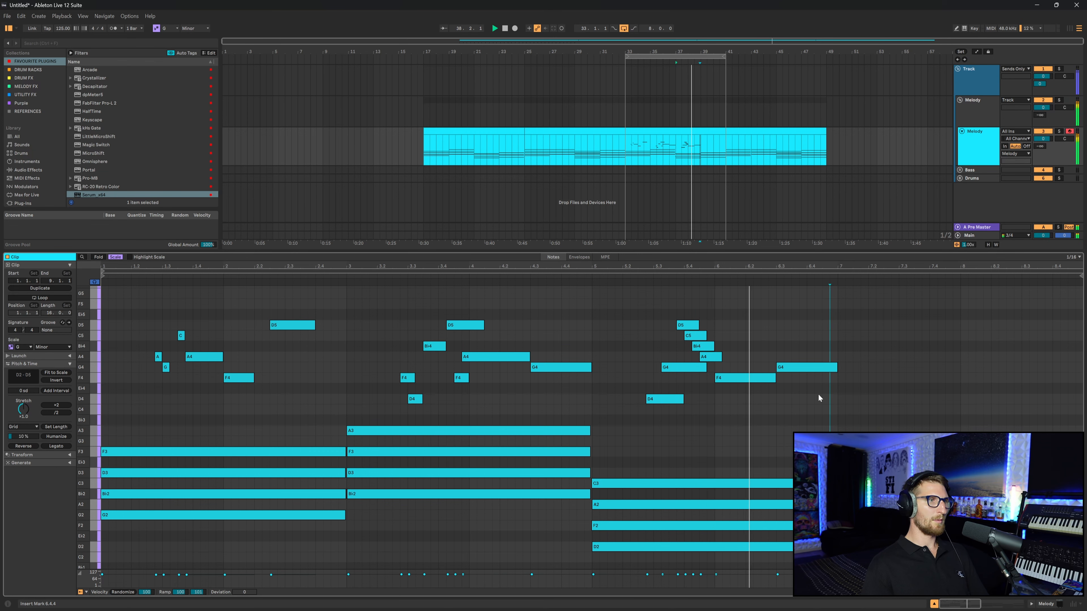
scroll(790, 395, right, 1)
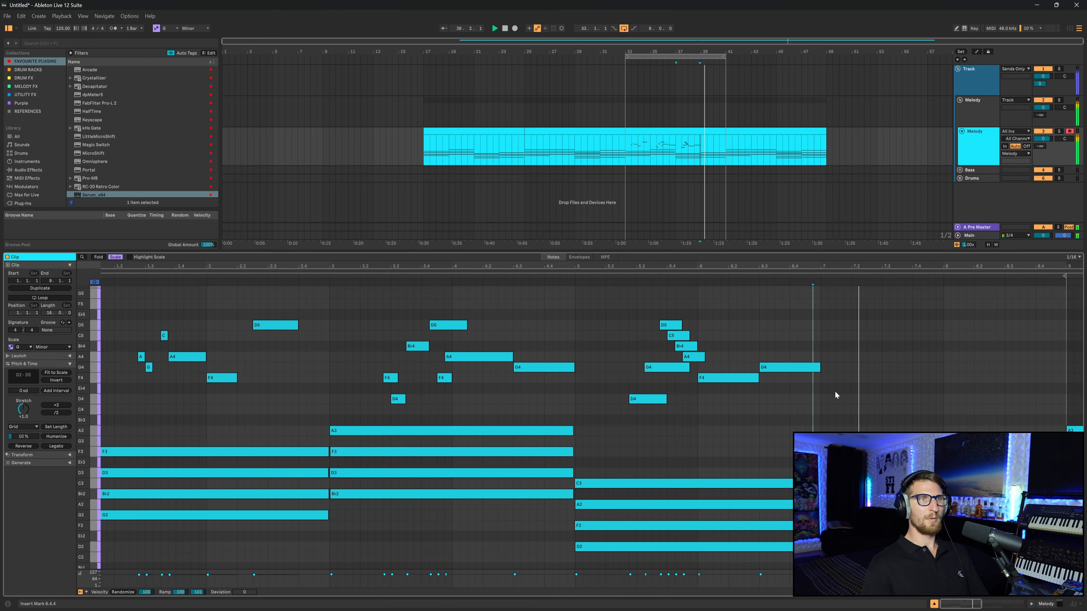
key(ctrl+v)
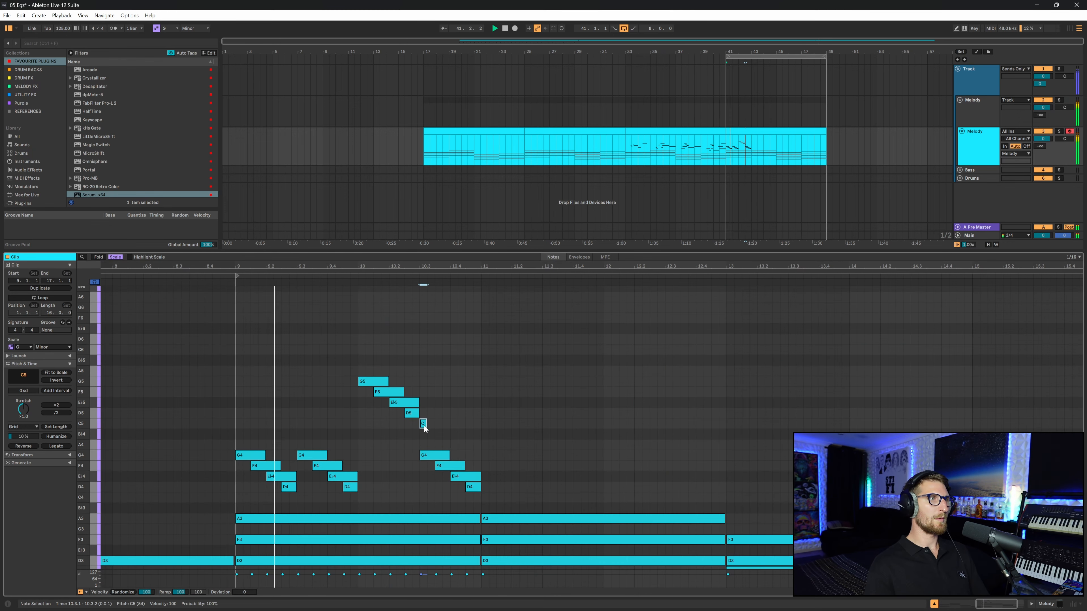
- Lower the short C5 note to Bb4 and lengthen it, then add a held F5 note in the following bar
drag(423, 425, 449, 437)
click(468, 447)
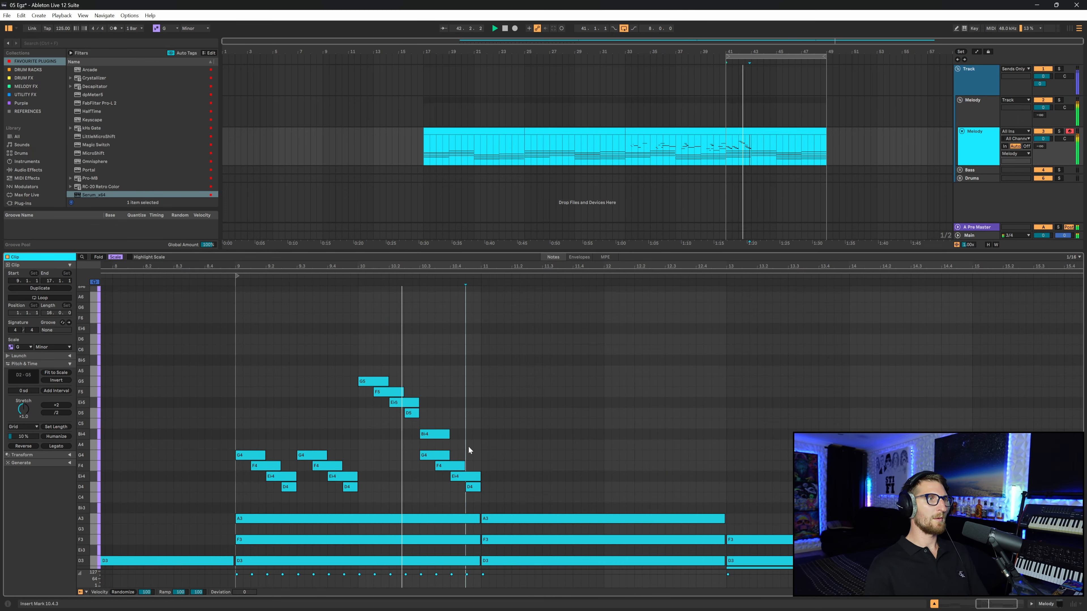
double_click(704, 392)
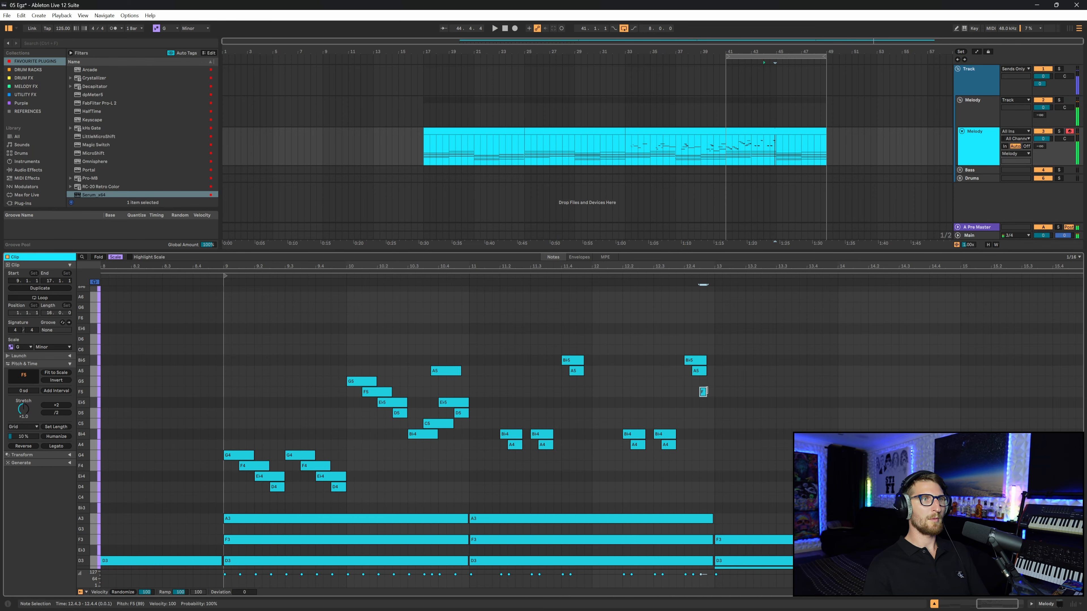
drag(709, 392, 745, 392)
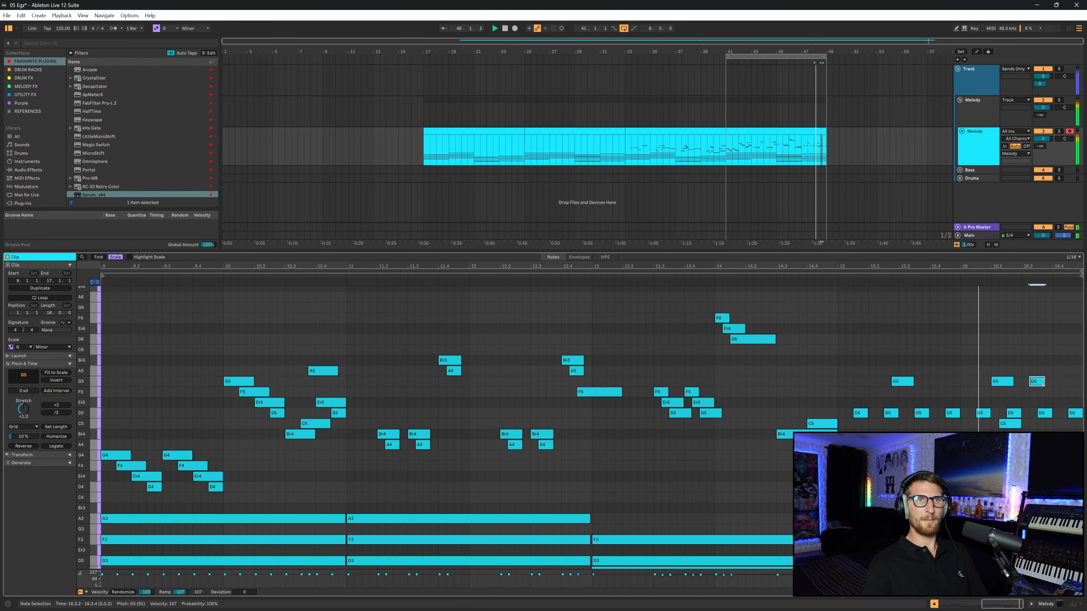
- Add a lengthened G5 note near the end of the melody and play it back
double_click(1036, 381)
drag(1038, 381, 1052, 381)
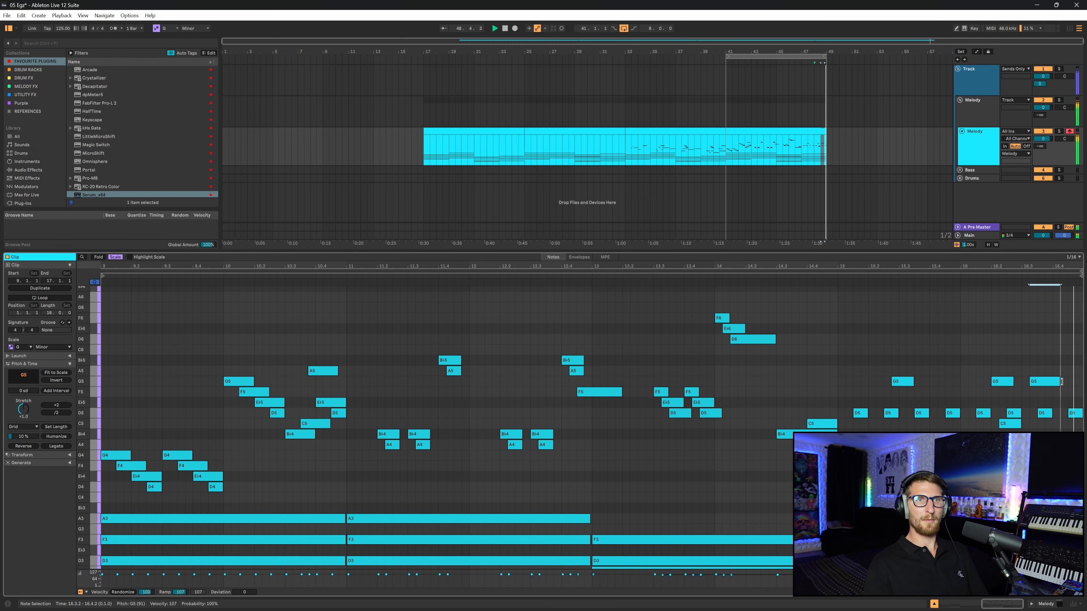
key(space)
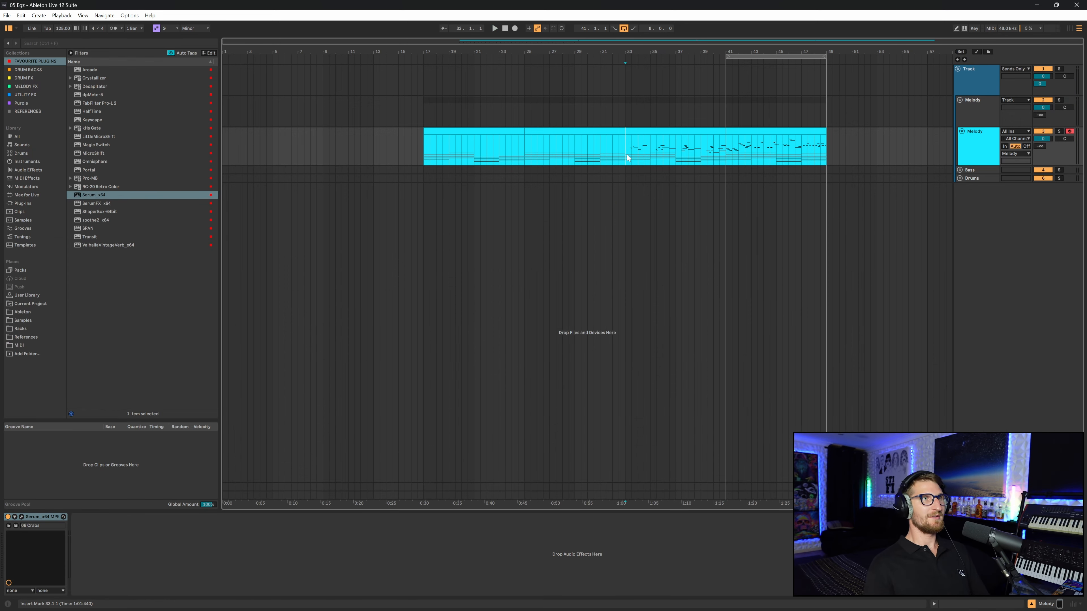
- Set up the Resample audio track with Melody as its input and arm it for recording
drag(727, 56, 427, 67)
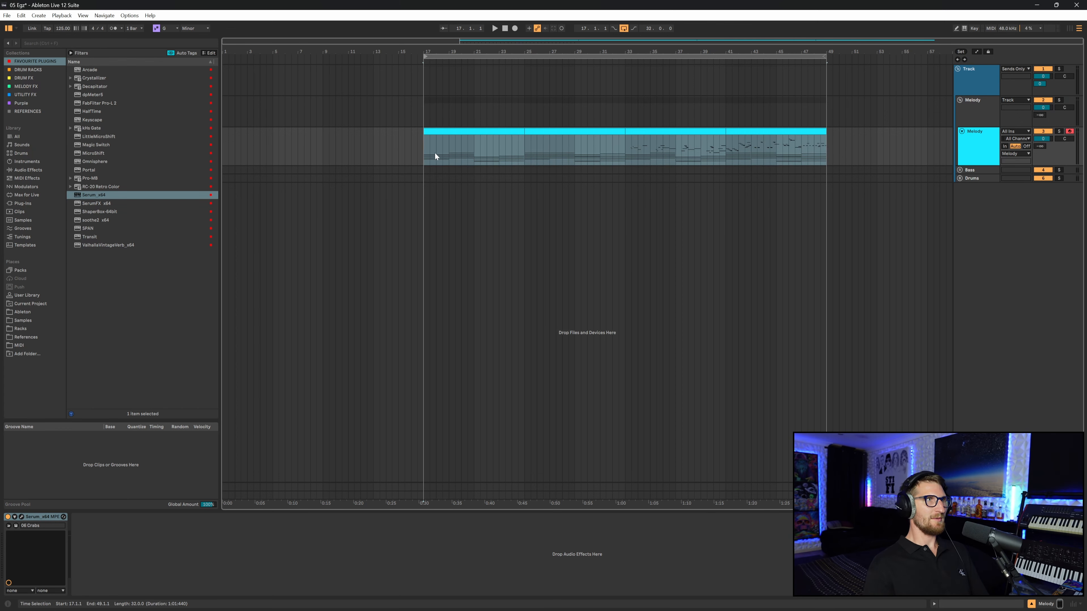
click(421, 155)
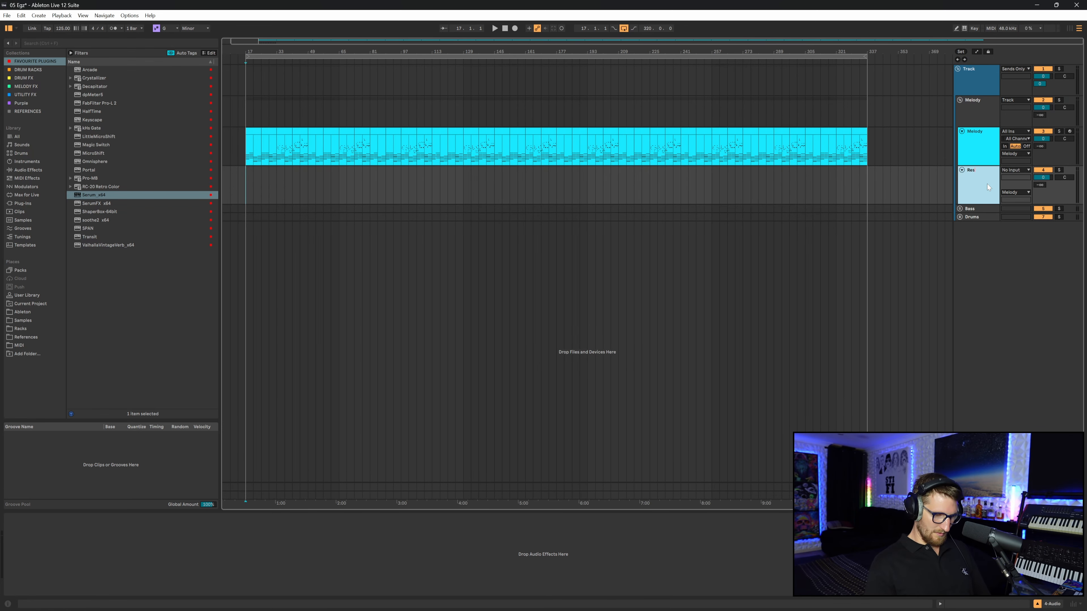
click(1027, 170)
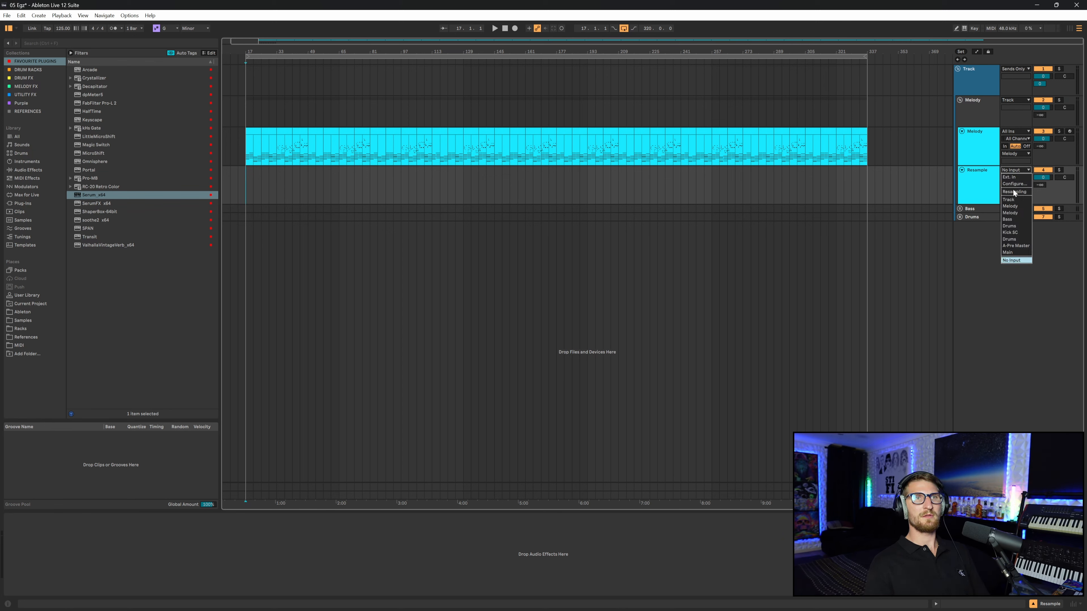
click(1023, 208)
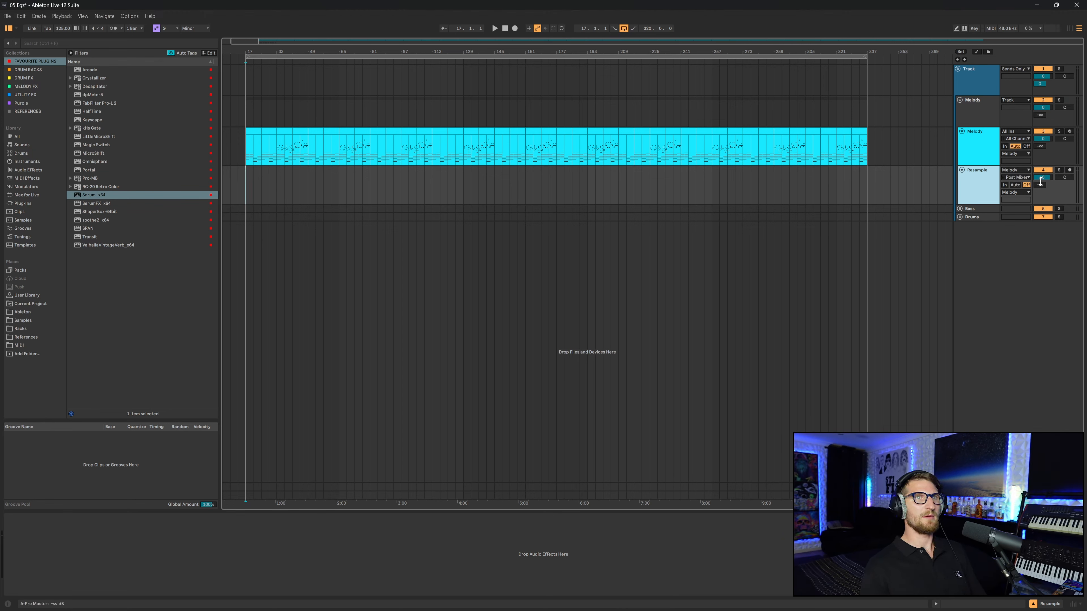
click(1069, 170)
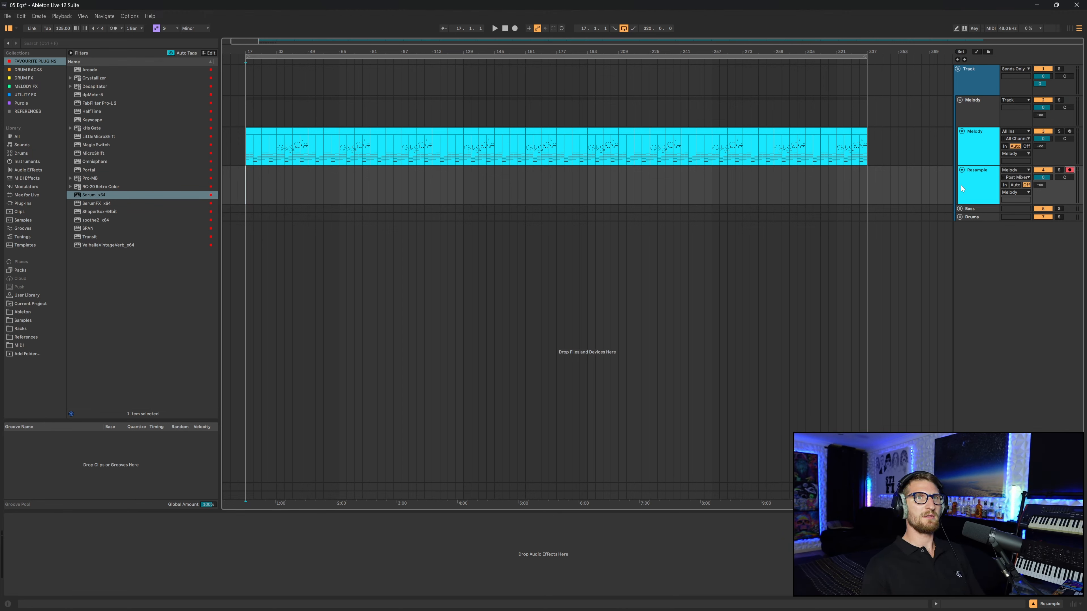
click(242, 189)
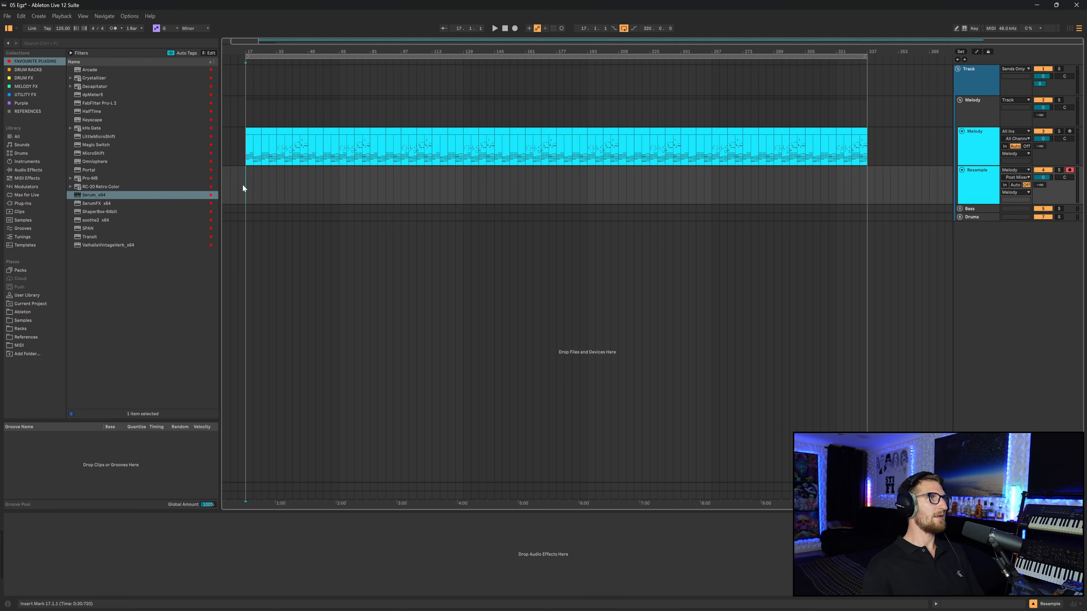
- Load the Portal plugin on the Melody track and choose the Ambient Lake preset
click(979, 148)
click(41, 63)
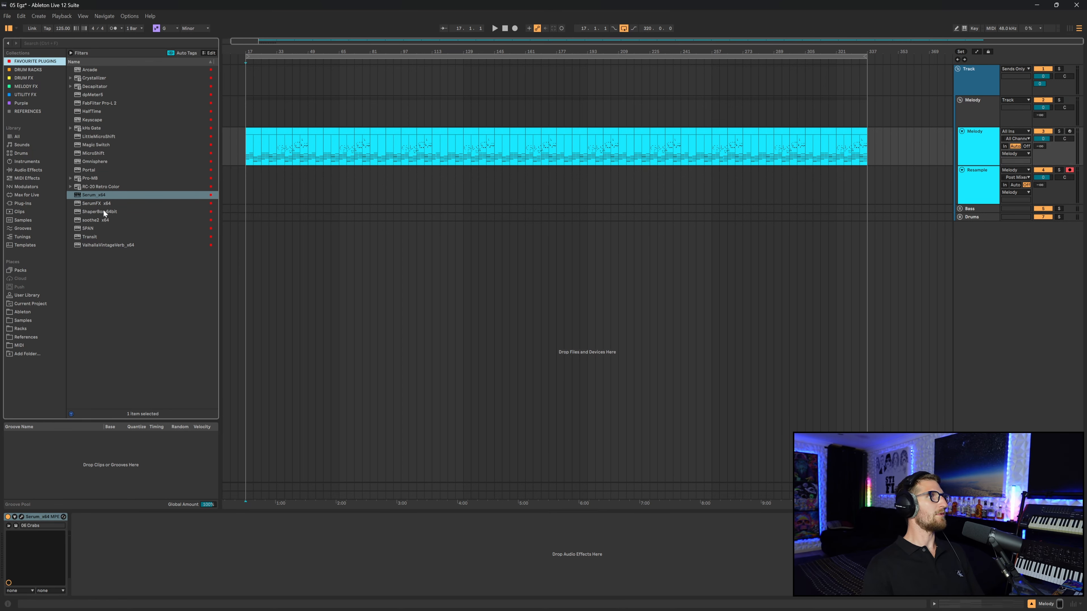
click(89, 170)
double_click(89, 170)
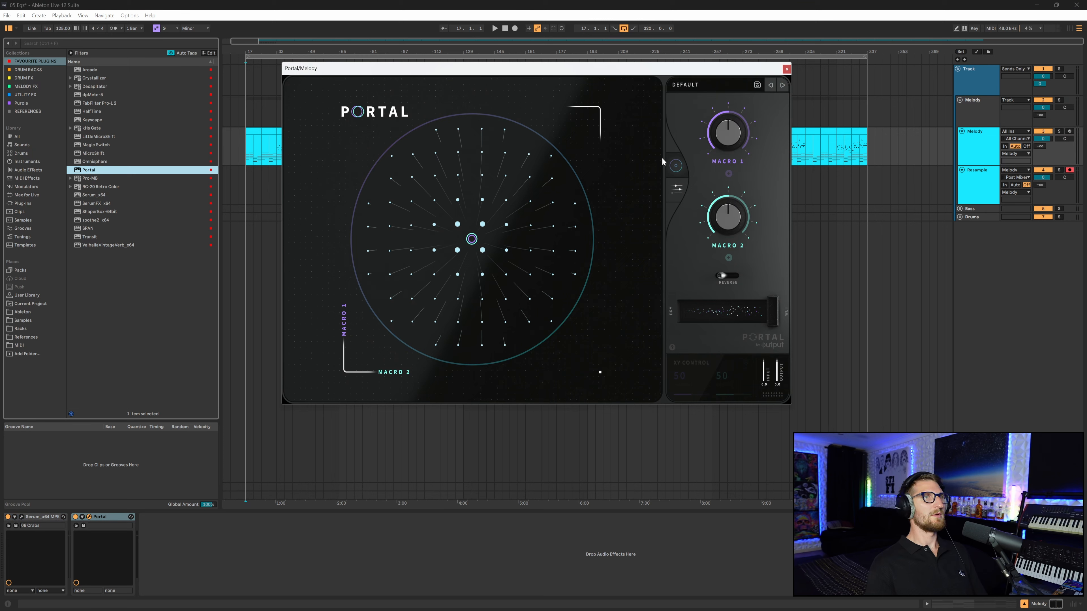
click(708, 89)
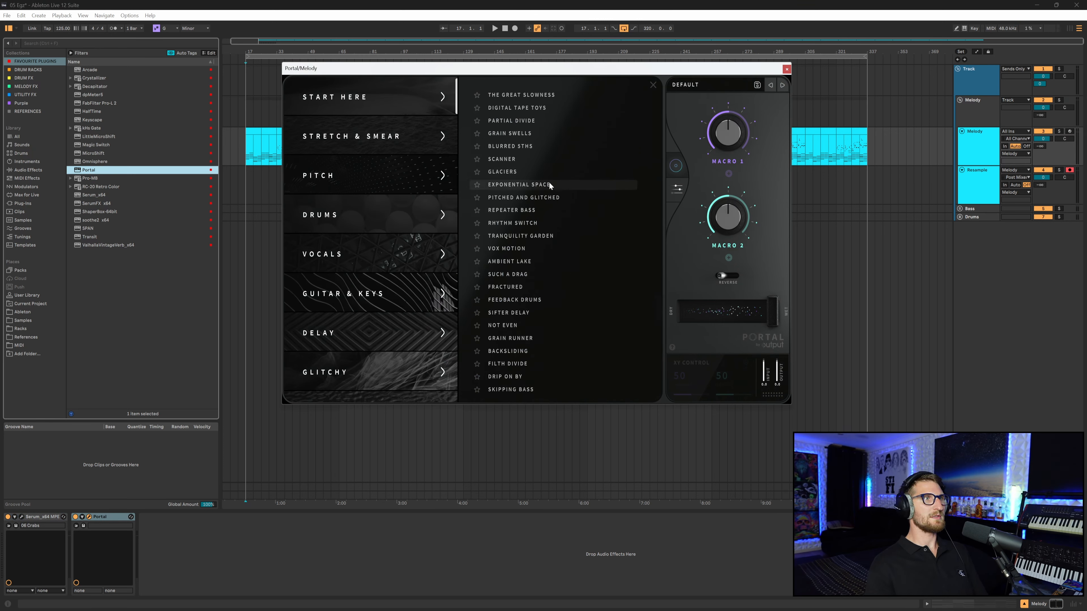
click(523, 261)
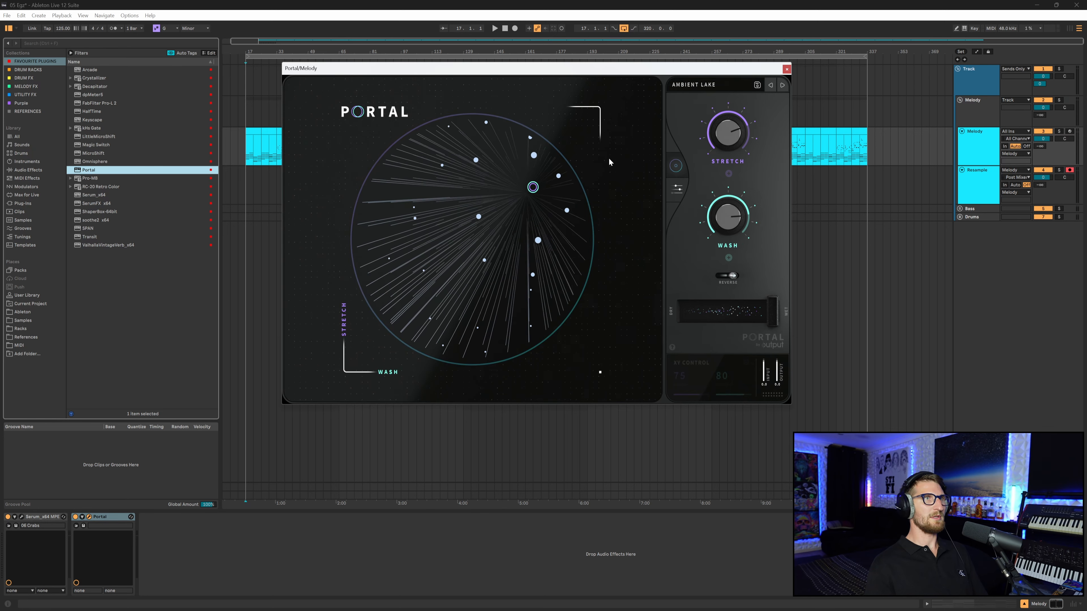
- Lock Portal's dry/wet parameter value and start recording the arrangement
right_click(682, 315)
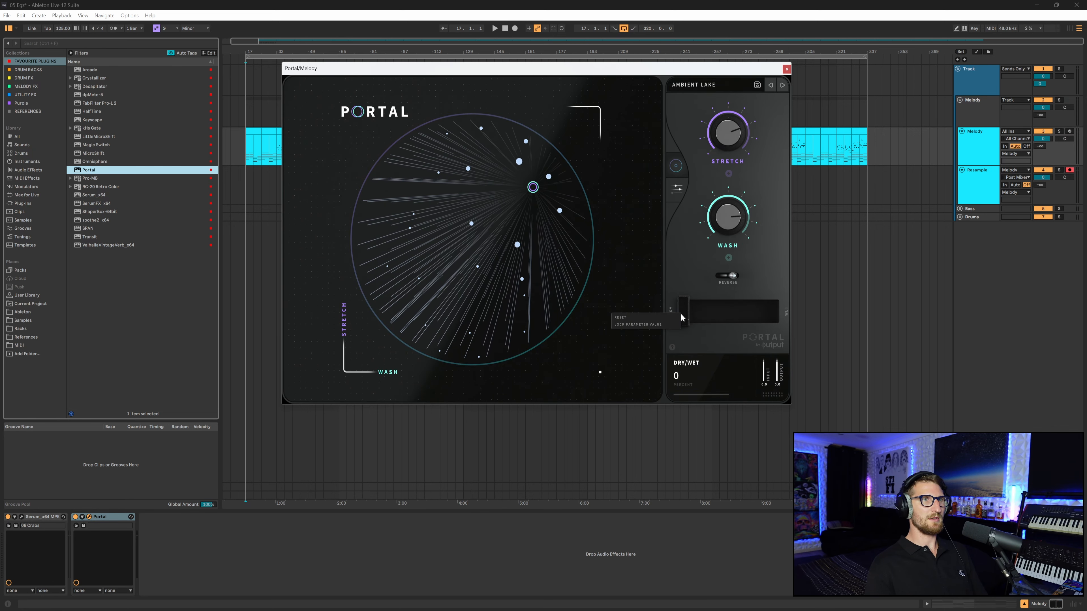
click(661, 325)
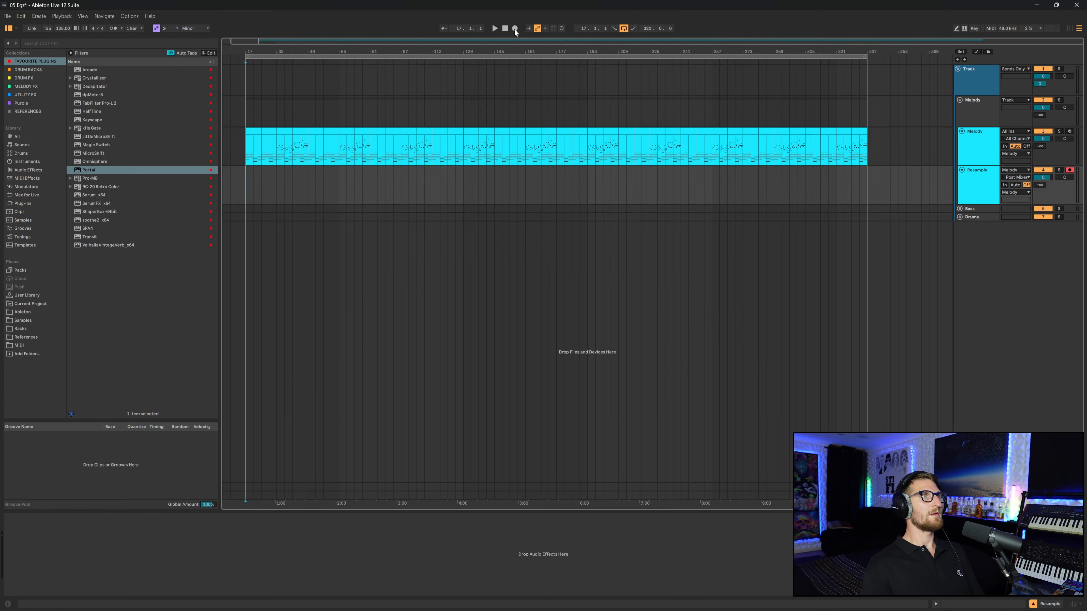
click(515, 28)
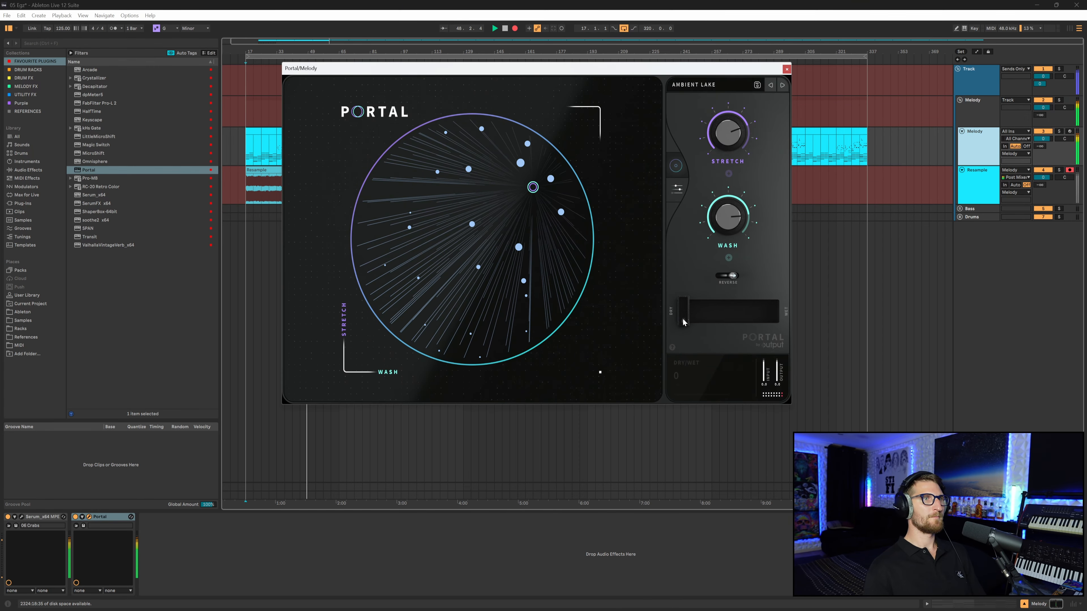
- While recording, raise Portal's dry/wet to 87 and sweep the XY control puck around the display
drag(683, 323, 749, 328)
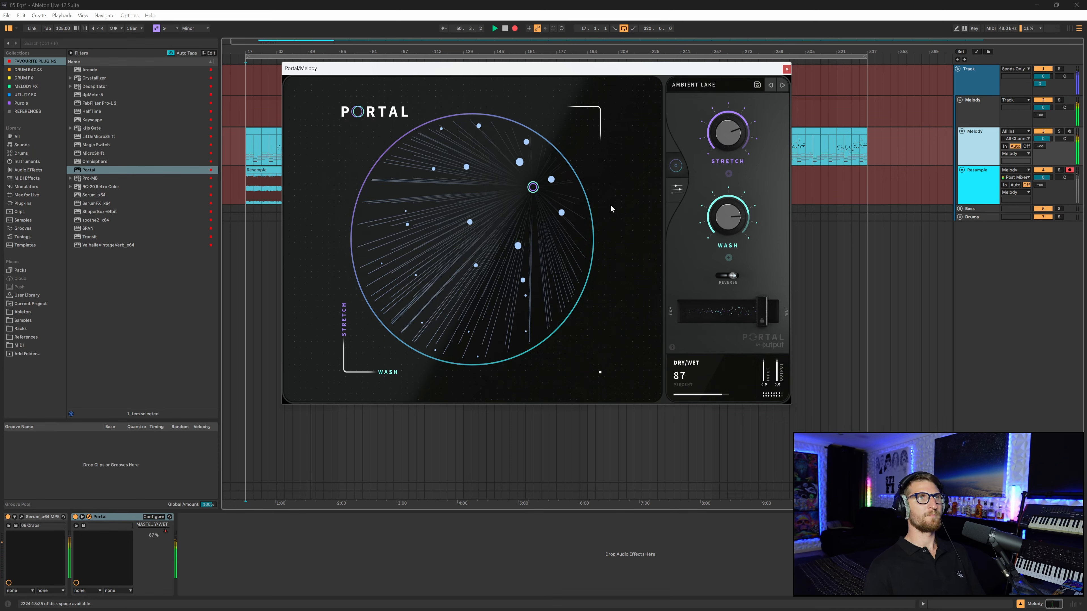
drag(535, 190, 507, 177)
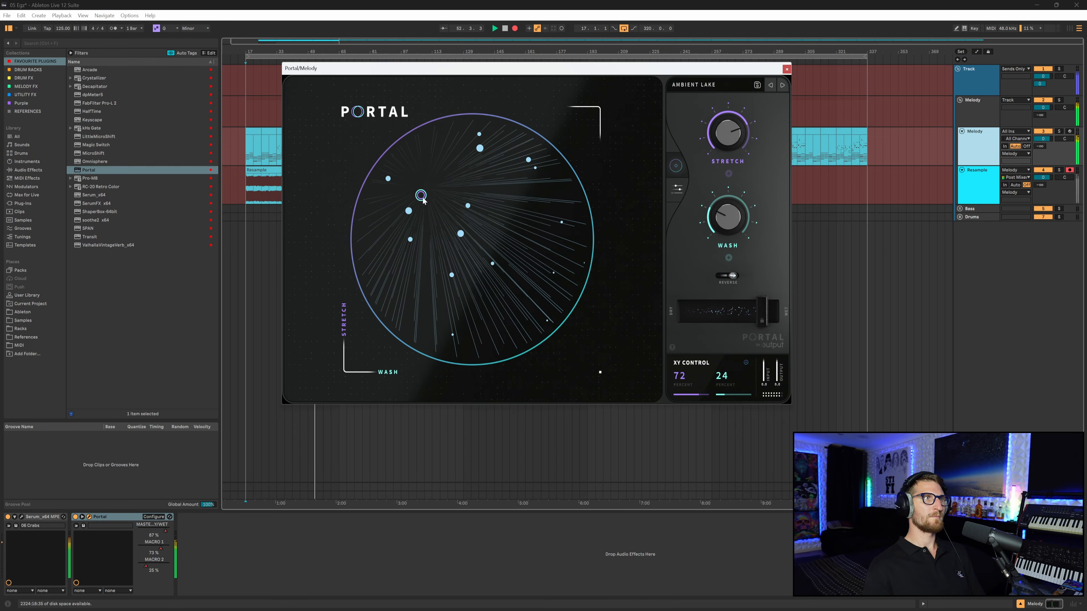
drag(408, 234, 529, 277)
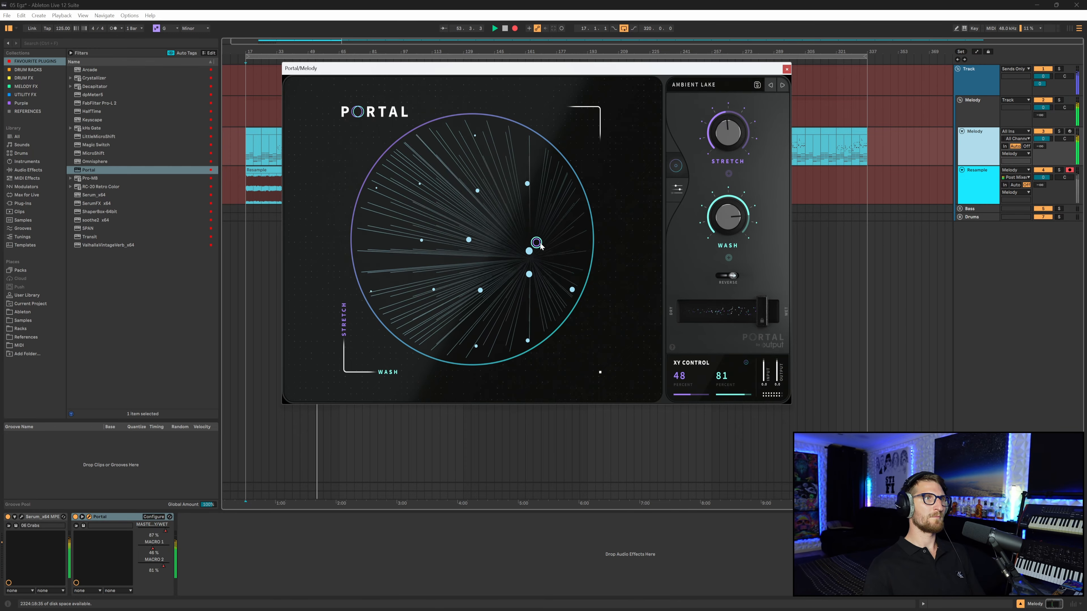
drag(503, 206, 427, 315)
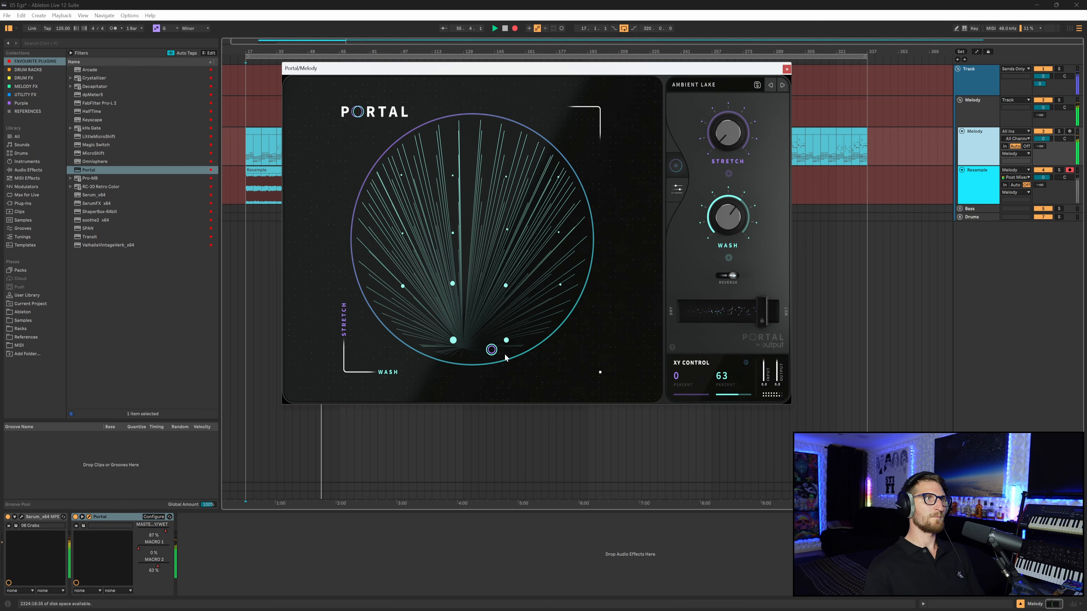
drag(420, 303, 548, 194)
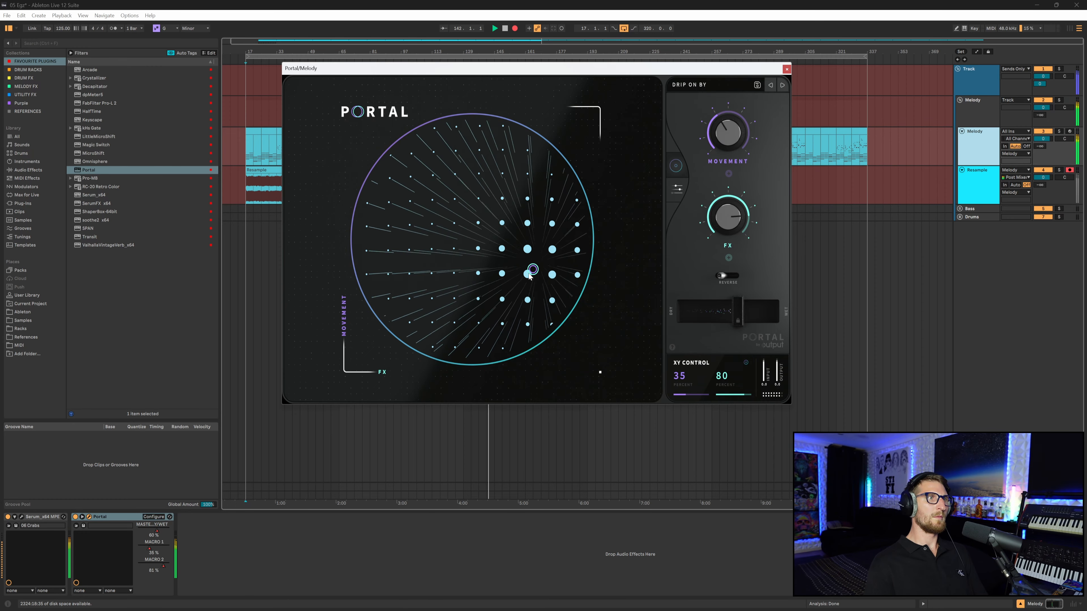
drag(517, 345, 574, 279)
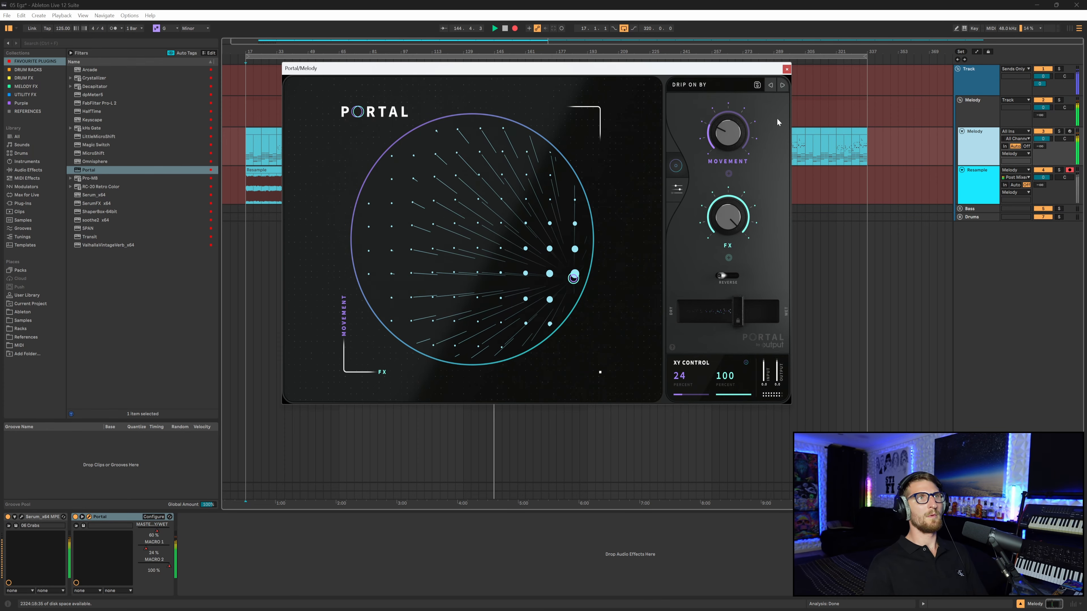
- Stop the recording and close the Portal window
key(space)
click(786, 70)
scroll(447, 191, left, 1)
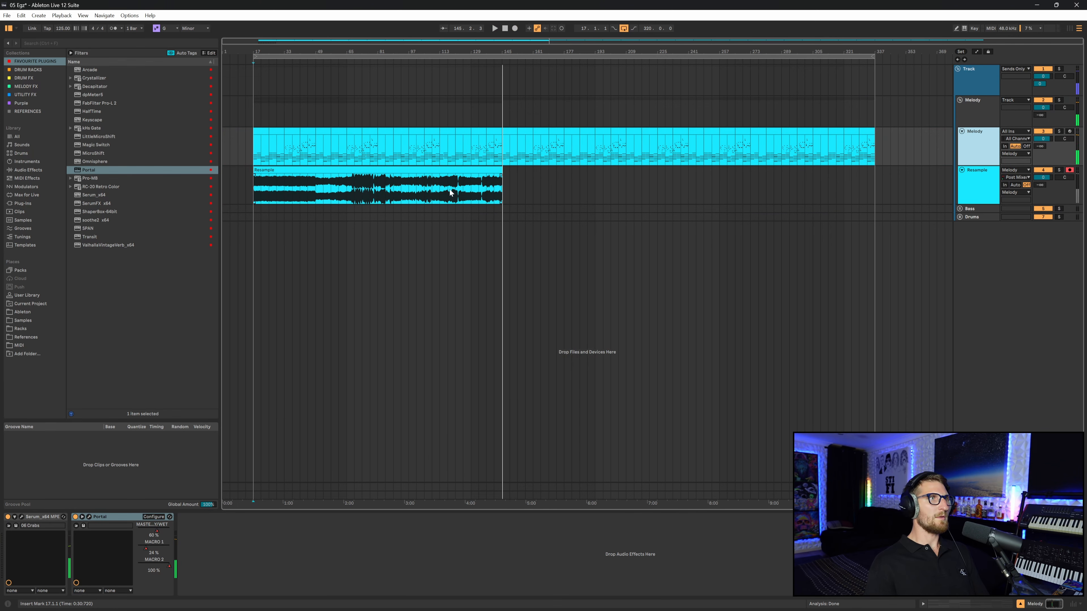
- Load the resampled audio clip into a Simpler on a new MIDI track
click(515, 184)
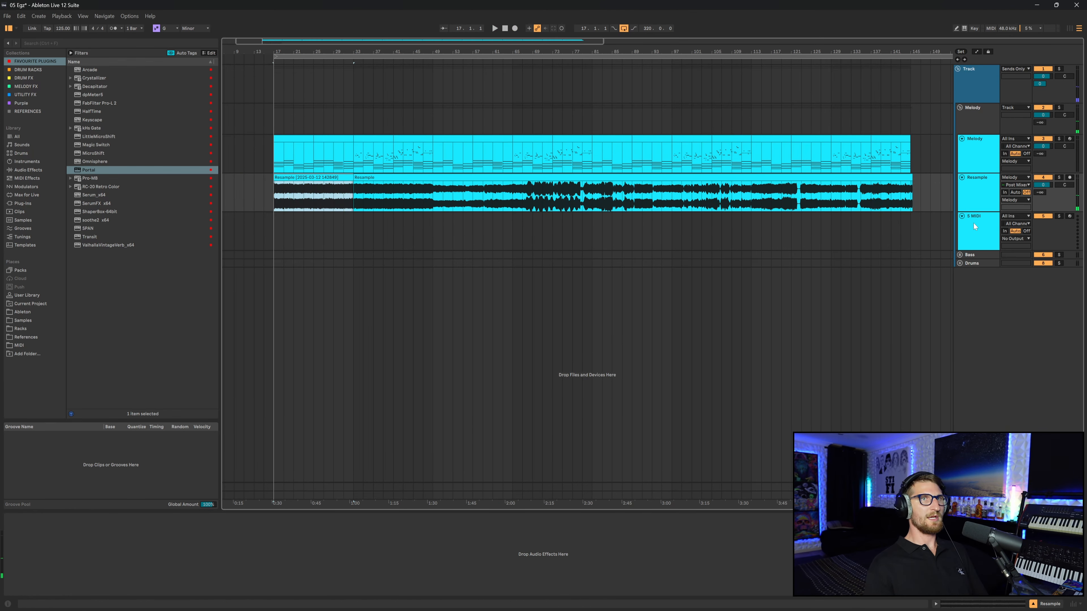
click(988, 224)
drag(315, 197, 149, 538)
- Switch the Simpler to Slice mode, slicing by Beat with a 1/2 division
click(14, 572)
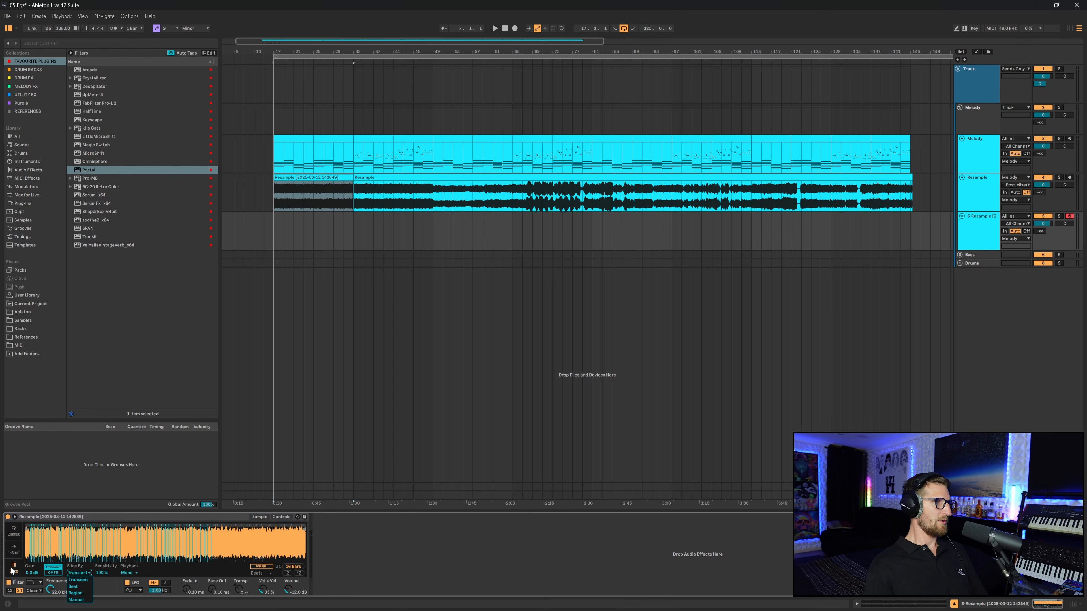
click(82, 587)
click(103, 573)
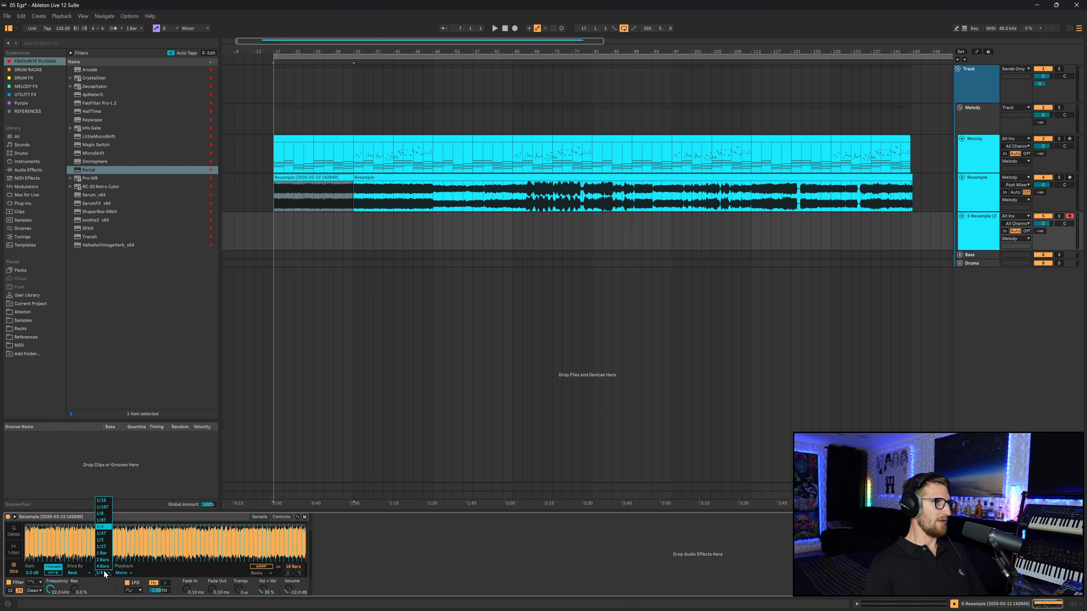
click(103, 541)
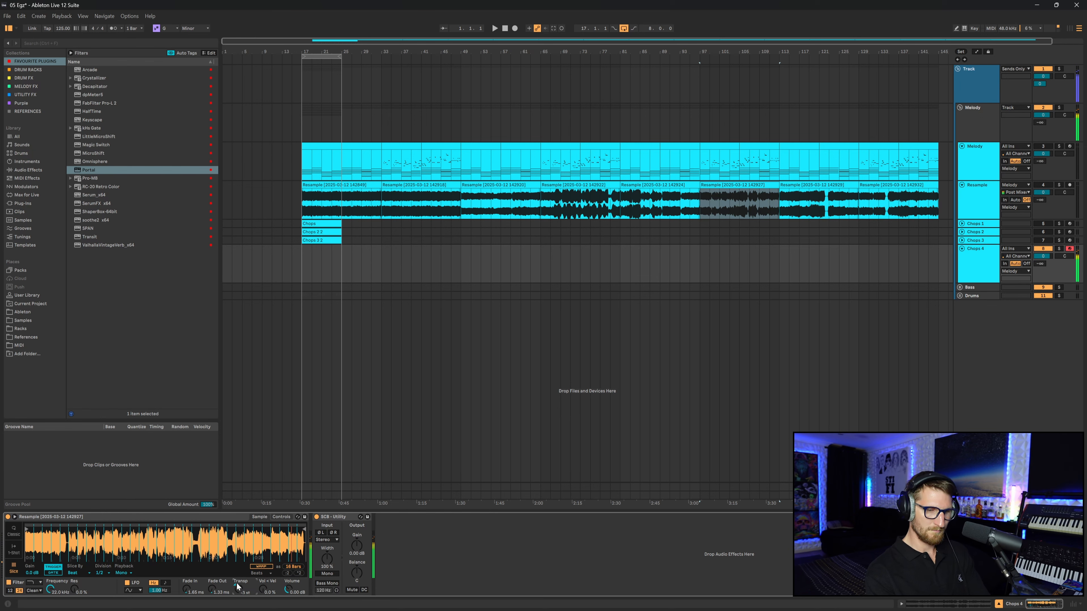
- Record a MIDI chop pattern that triggers the Simpler slices on the Chops 4 track
click(515, 28)
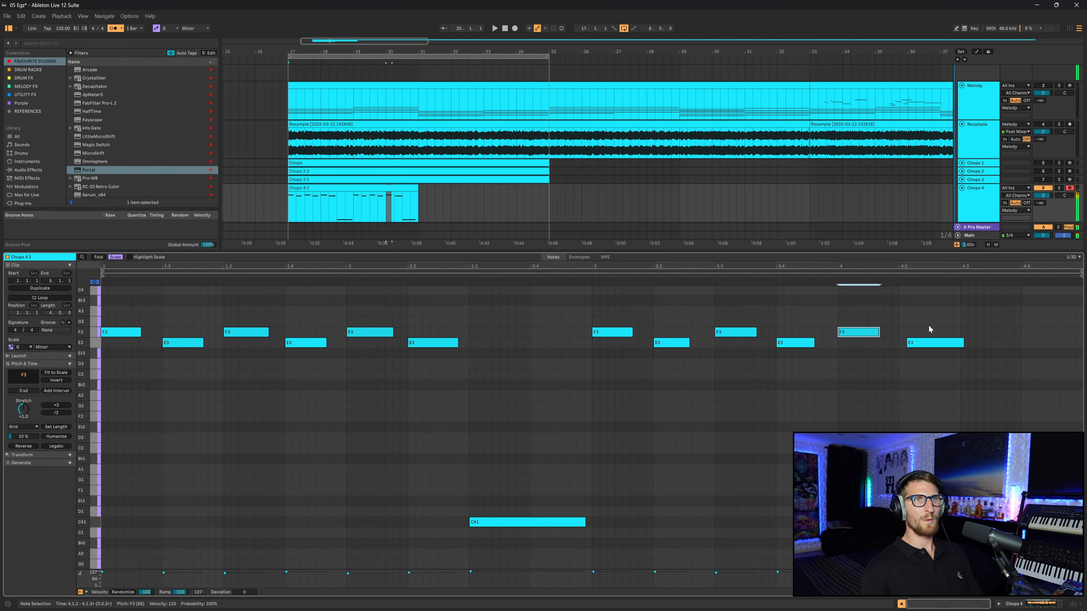
key(space)
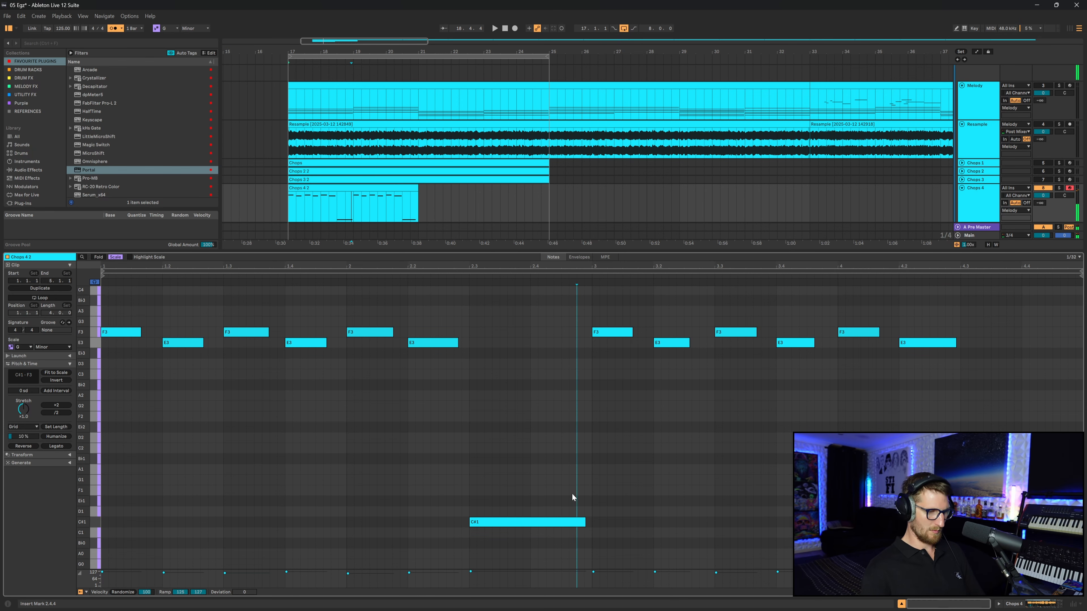
- Select all notes in the chop clip and apply Legato
key(ctrl+a)
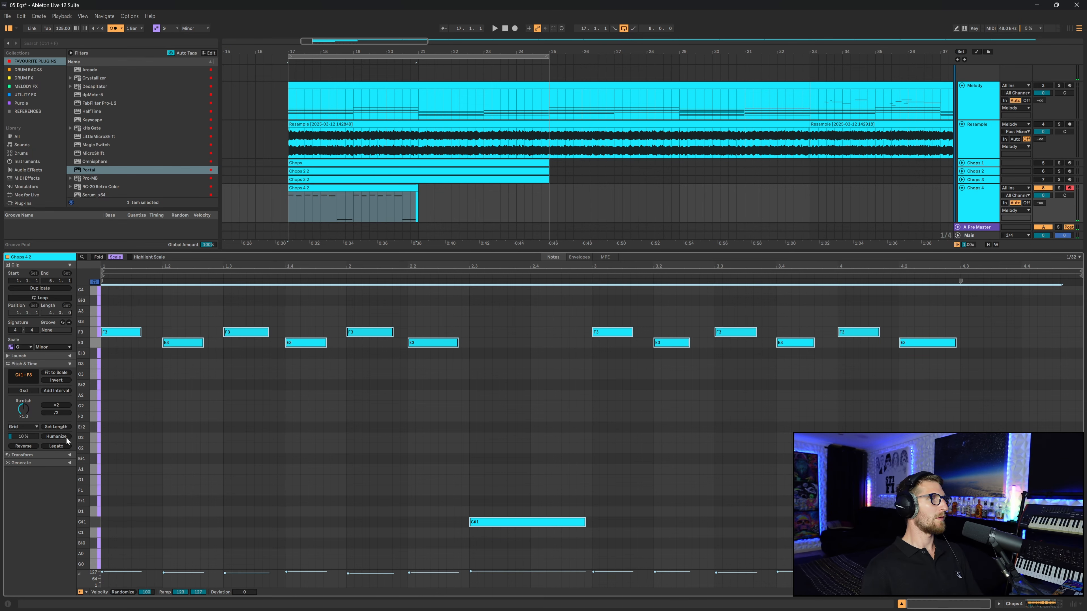
click(62, 446)
key(space)
click(180, 433)
click(1043, 604)
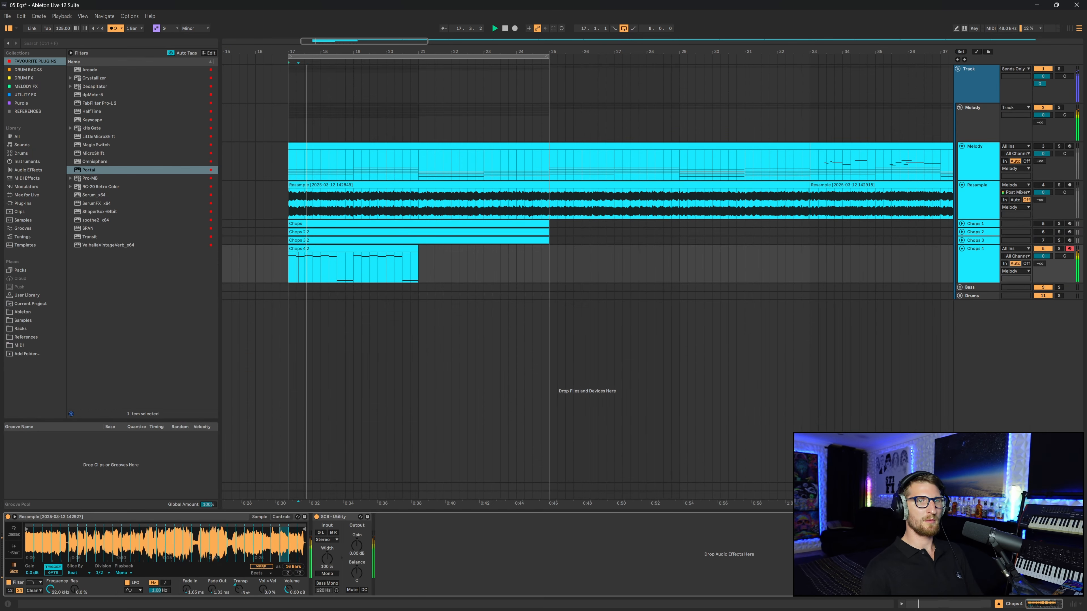
click(112, 28)
key(space)
key(space)
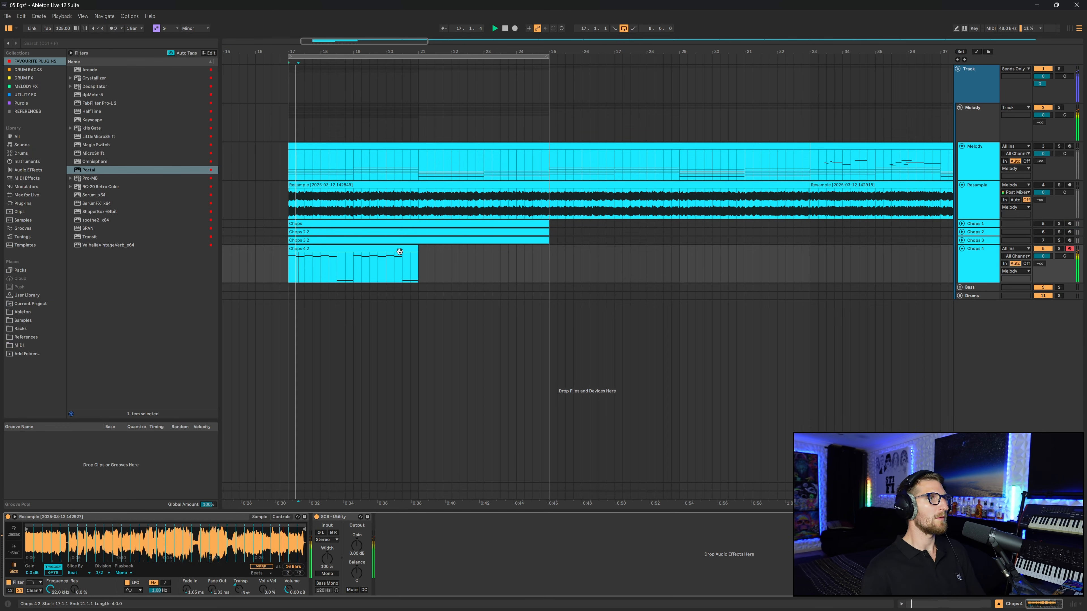
- Duplicate the Chops 4.2 clip and consolidate both copies into a single clip
click(402, 257)
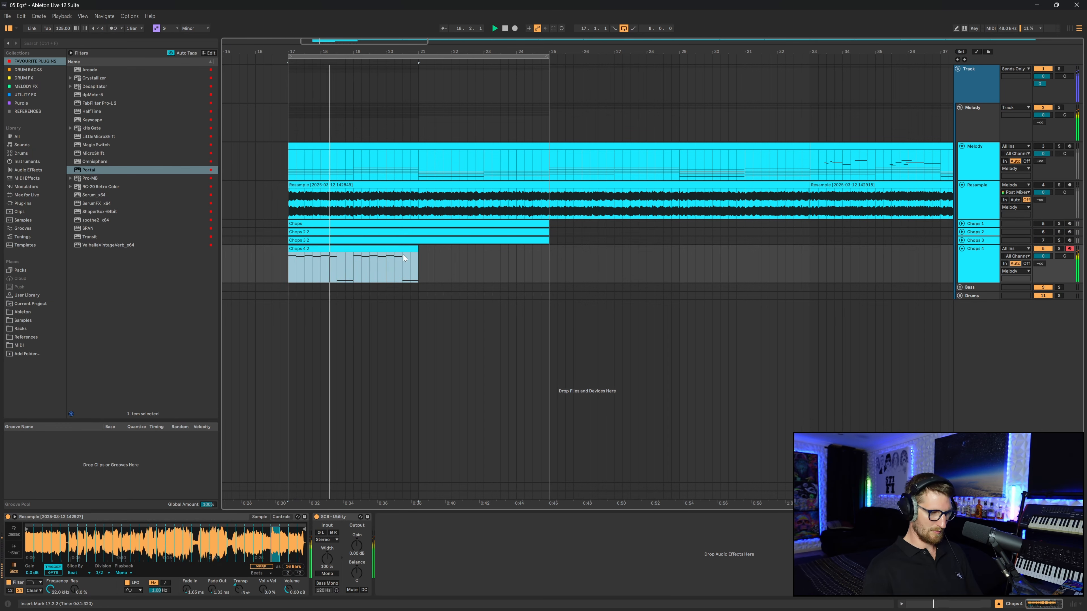
key(ctrl+d)
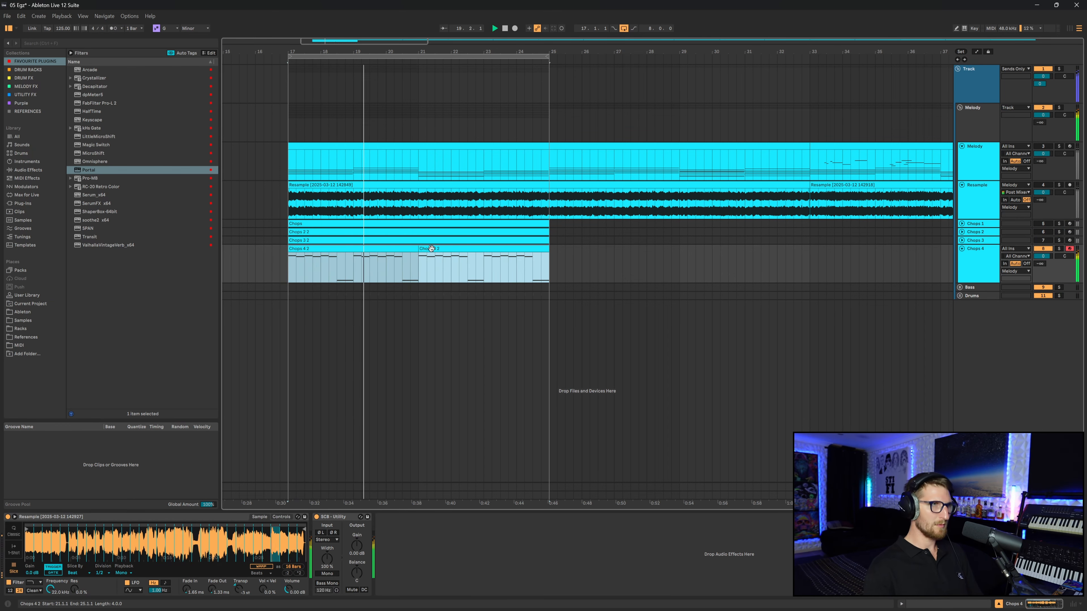
key(ctrl+j)
double_click(431, 249)
click(403, 206)
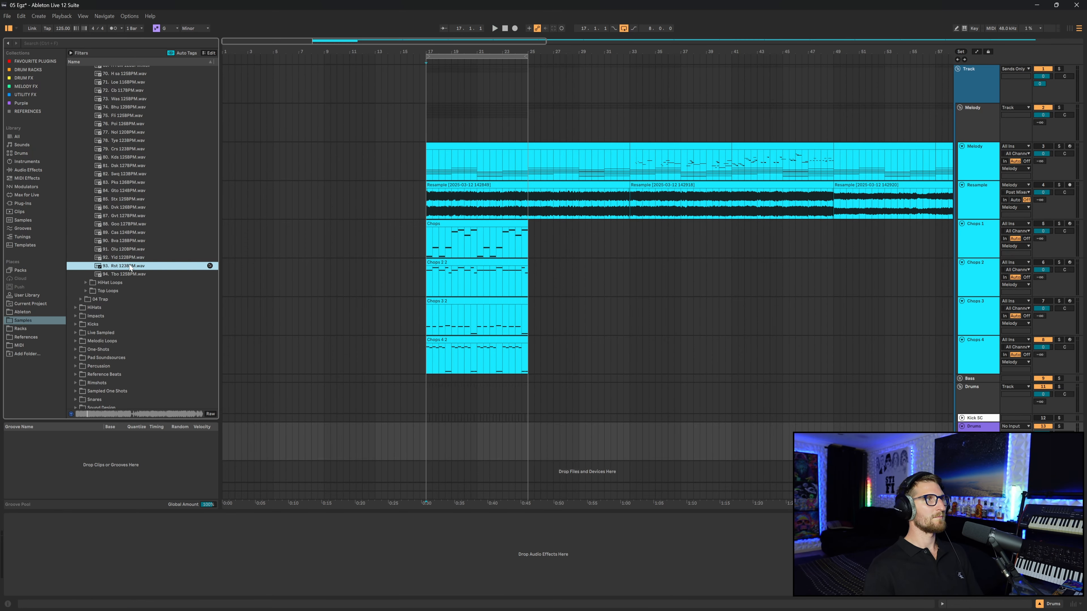
- Place the 93. Ryt 123BPM sample on a new audio track aligned with the chops
drag(124, 266, 426, 447)
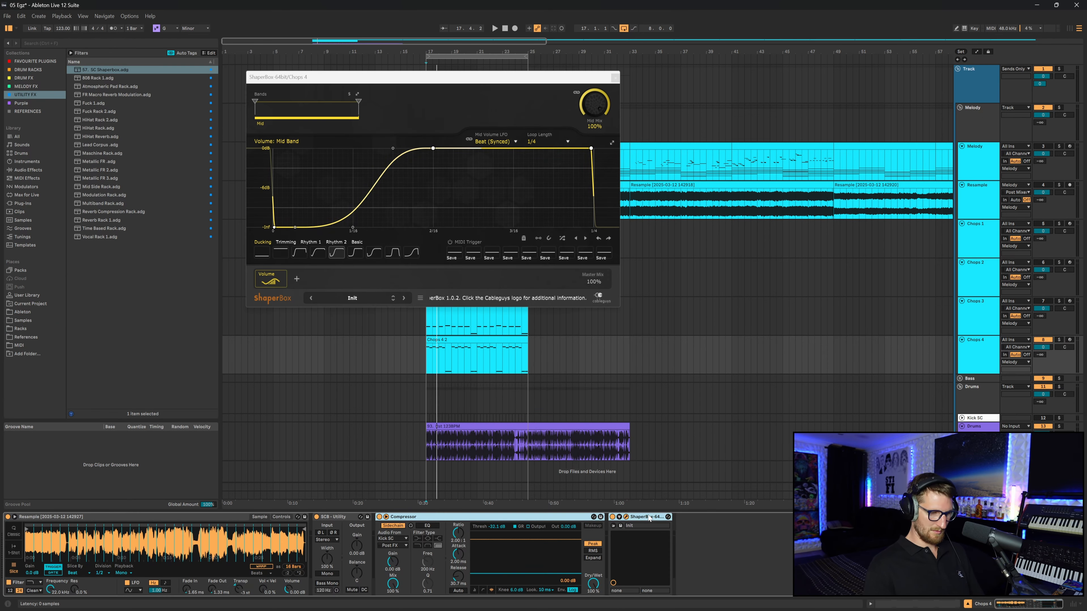
key(ctrl+g)
- Set the sidechain compressor threshold on the Chops 4 track to -67.0 dB and close the ShaperBox window
key(space)
drag(535, 574, 535, 585)
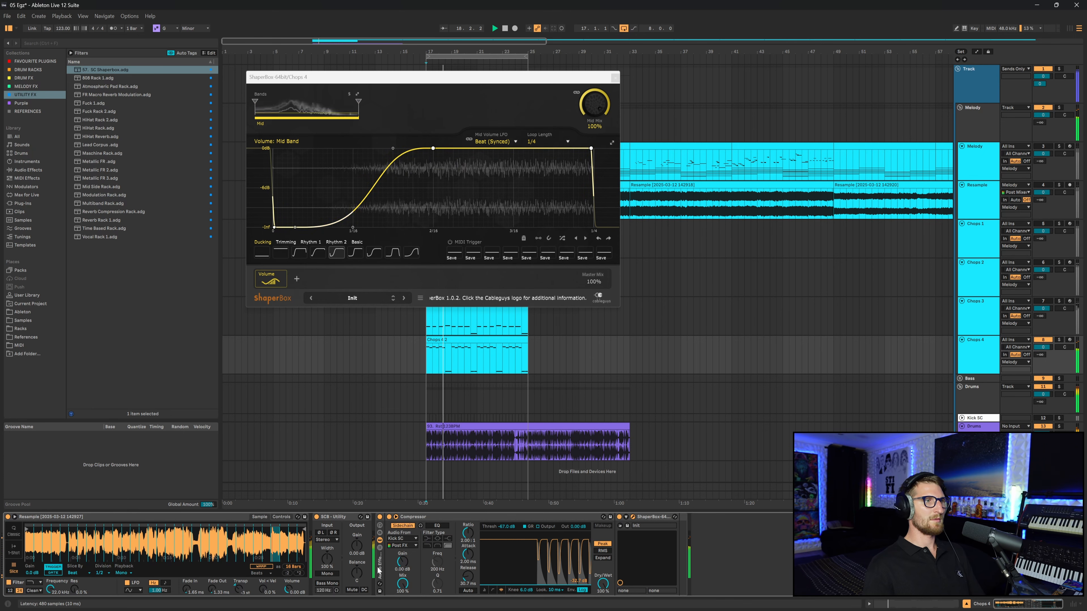
click(615, 79)
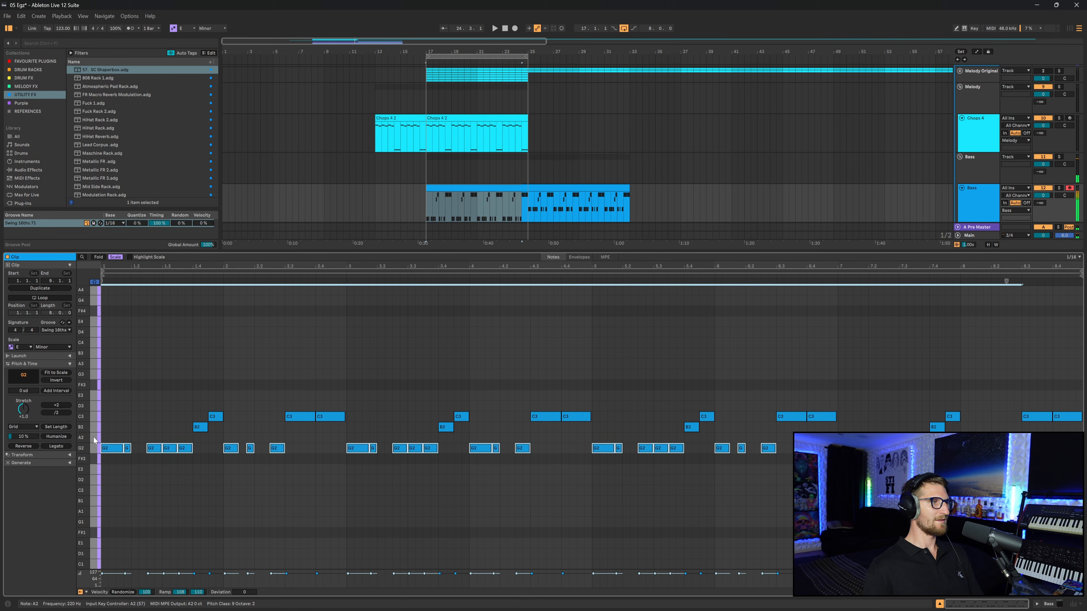
- Select two notes in the Bass clip and transpose them down to A2
key(Down)
key(Down)
key(Down)
key(Down)
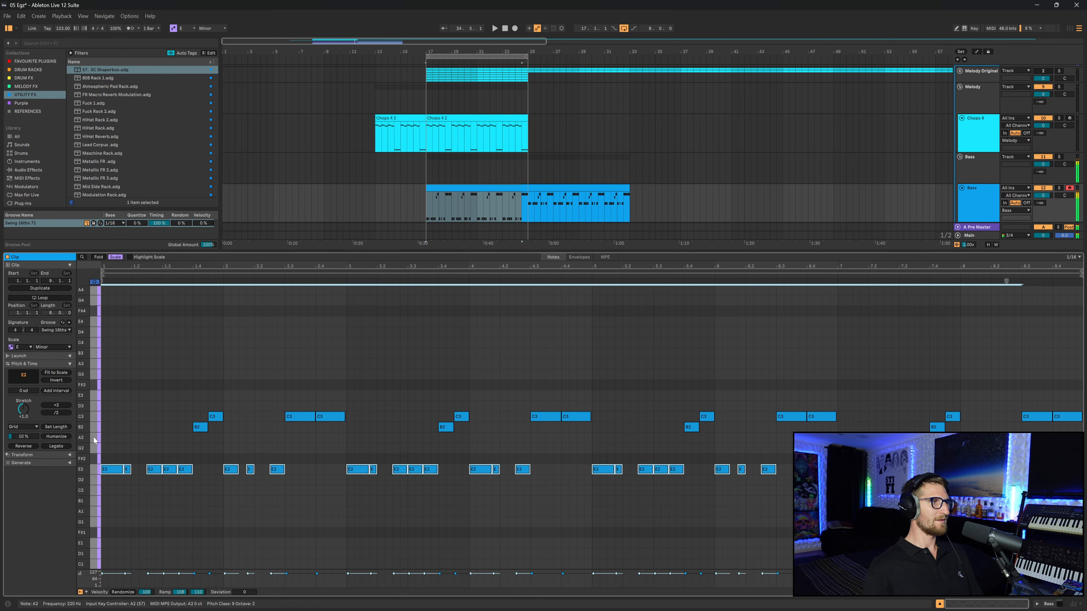
click(142, 402)
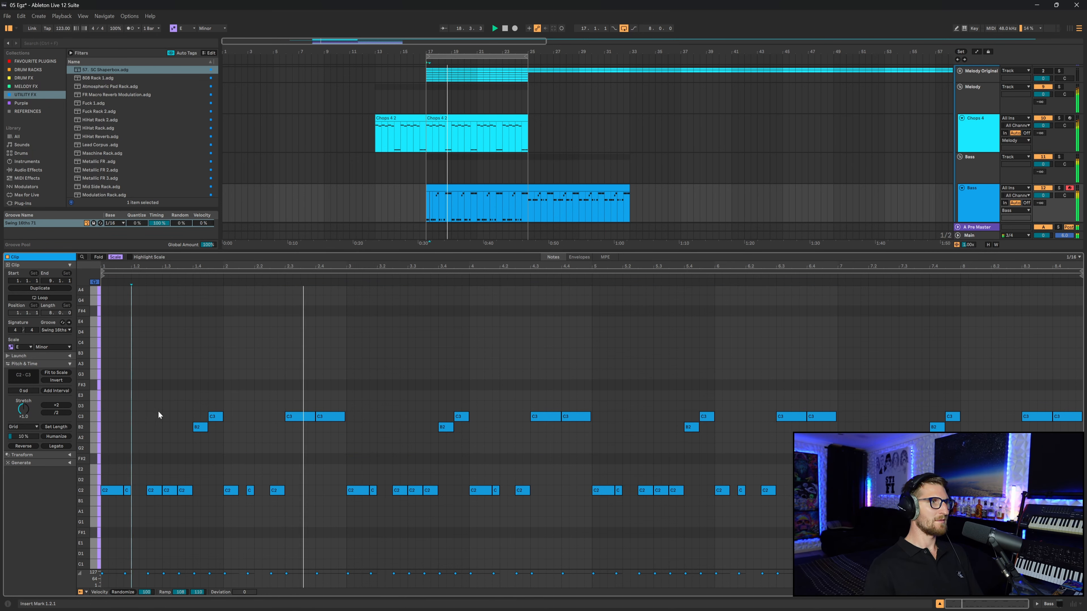
drag(296, 381, 334, 426)
key(Down)
key(Down)
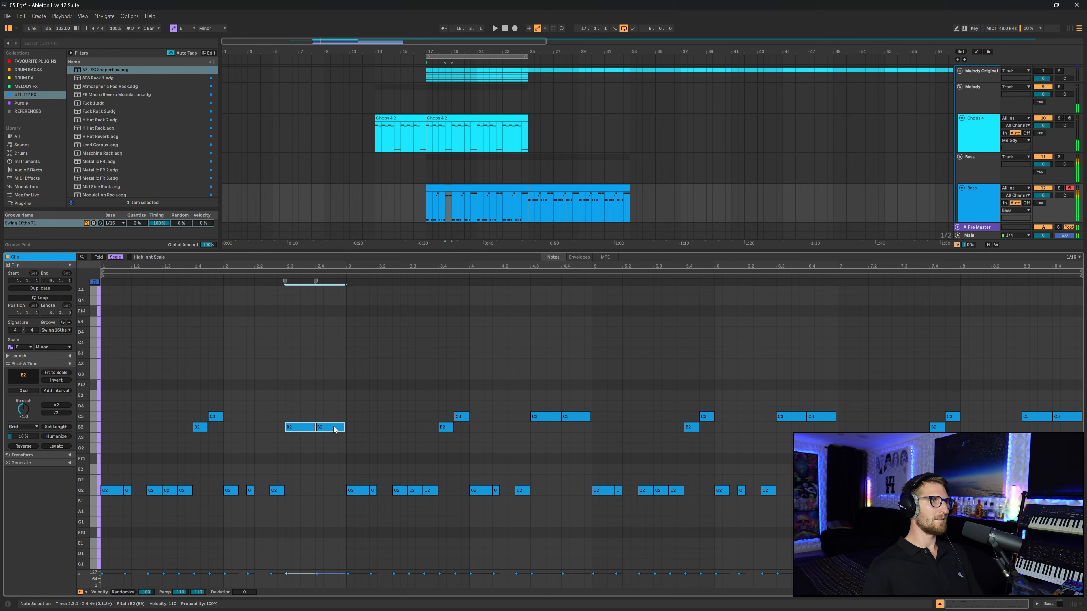
key(space)
double_click(320, 401)
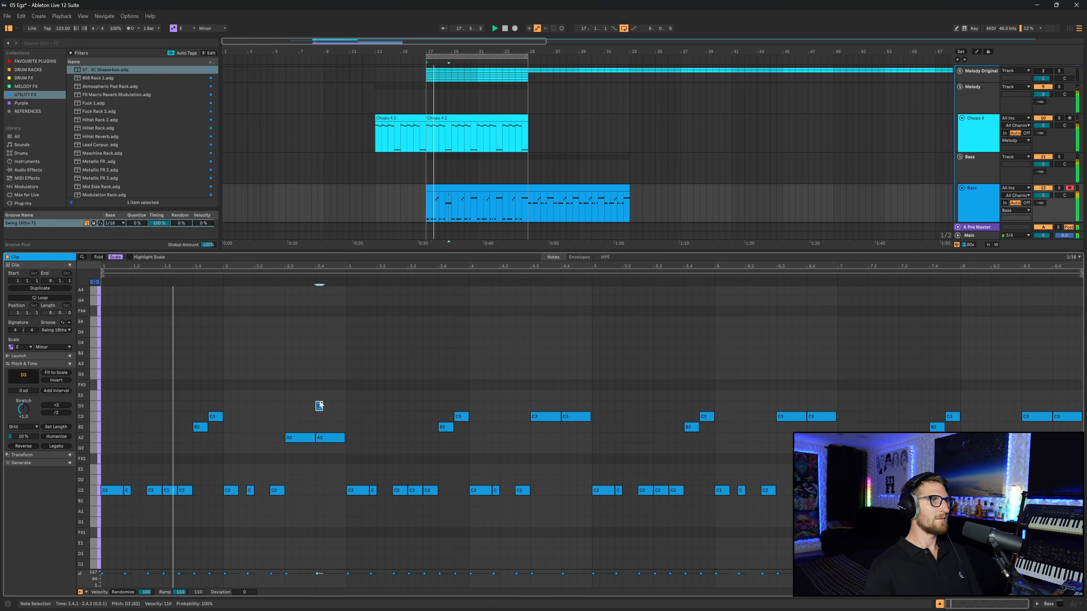
drag(307, 388, 326, 416)
key(Delete)
- Deactivate an E2 note in the bass line
click(317, 405)
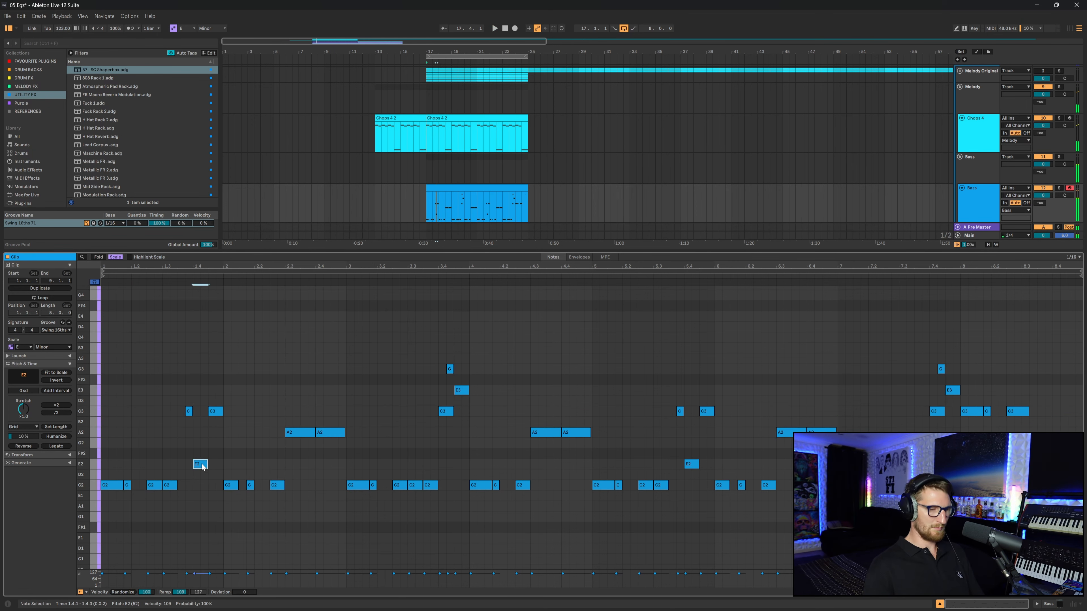
key(0)
key(space)
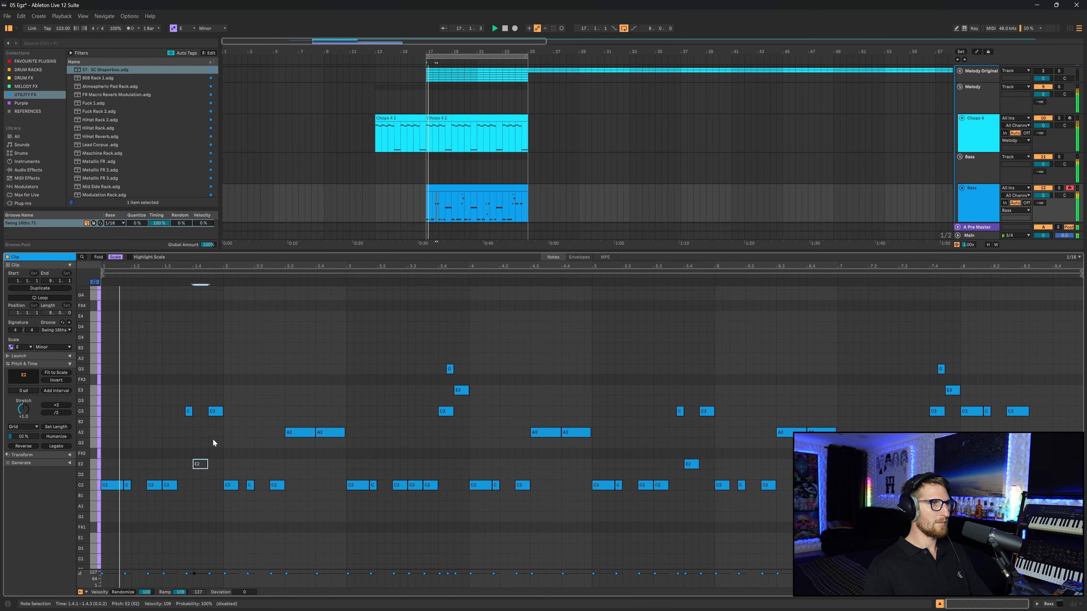
click(222, 435)
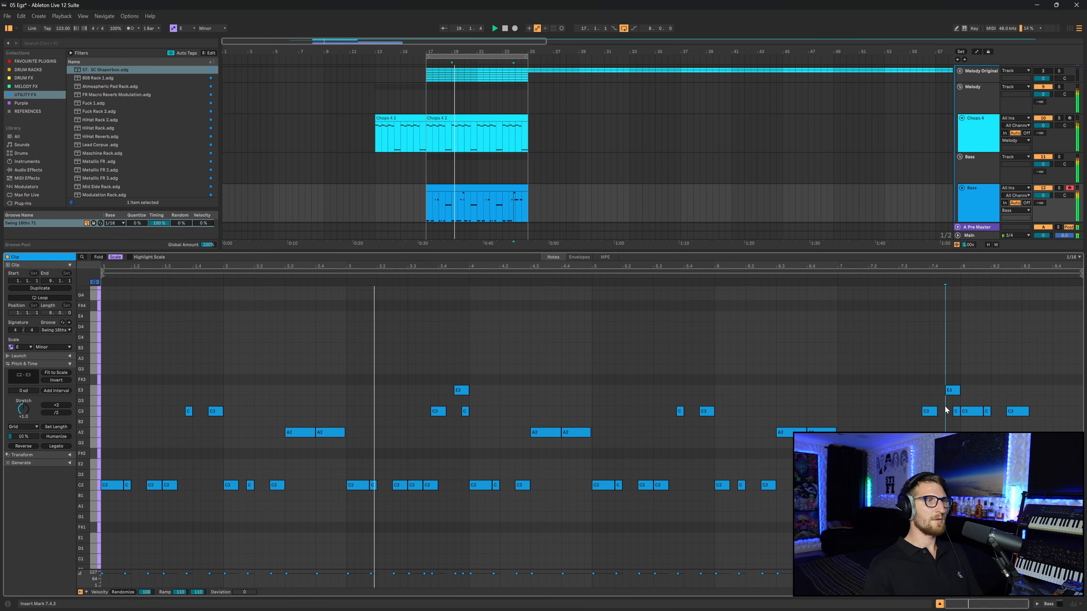
click(746, 376)
click(710, 367)
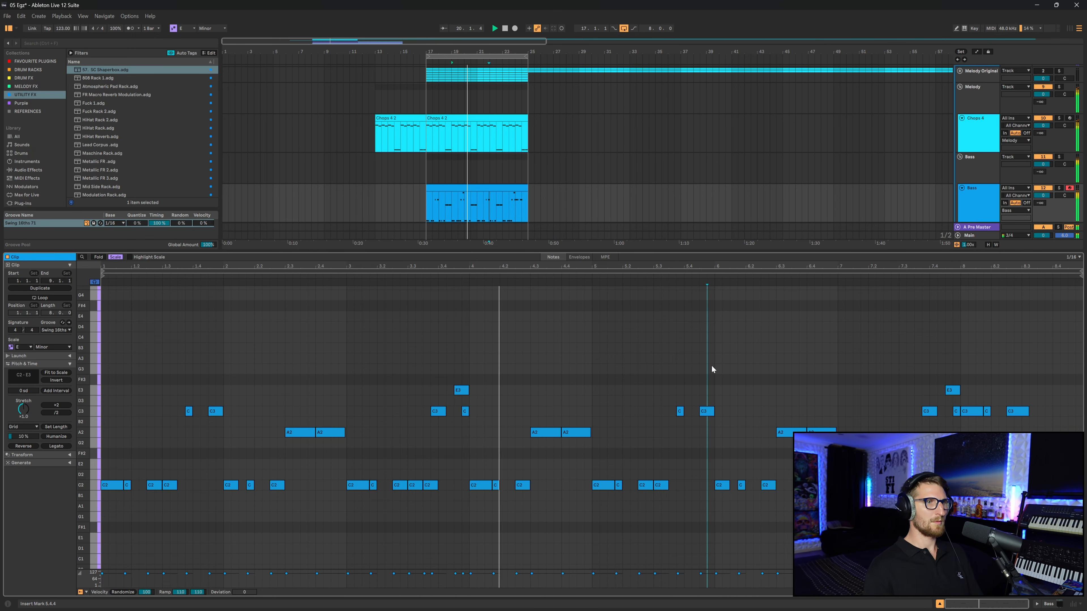
- Duplicate the Auto Filter on the Chops 4 track and adjust the copy's filter curve
key(shift+Tab)
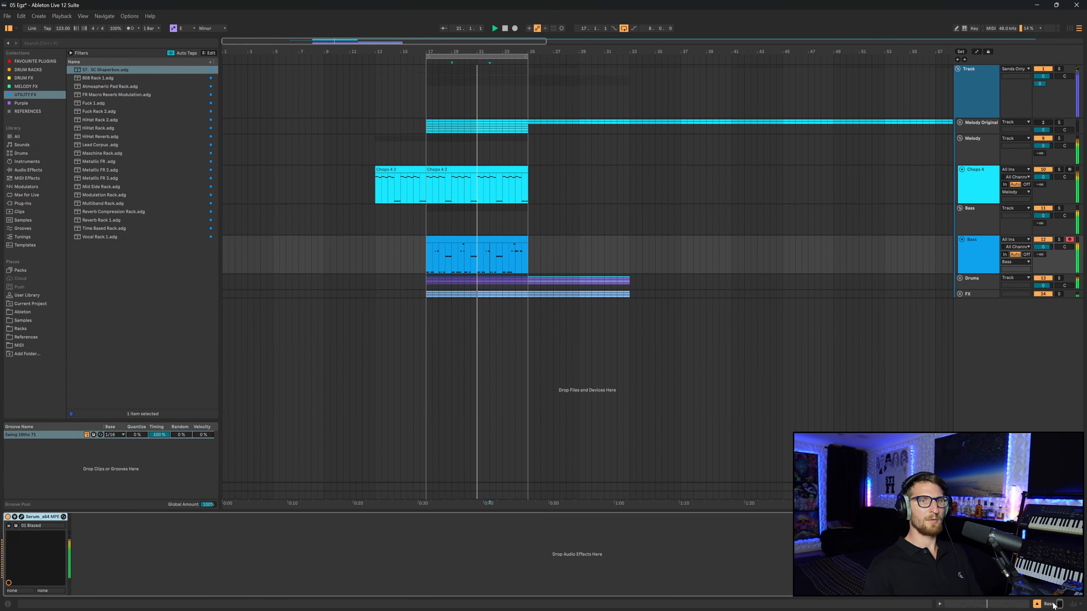
click(495, 239)
key(space)
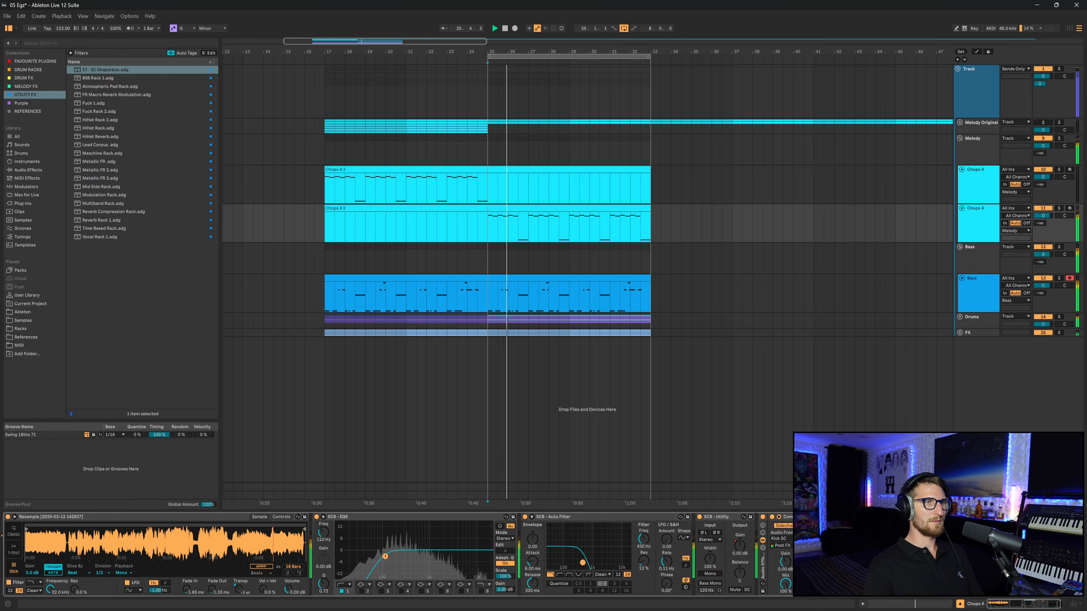
click(582, 517)
key(ctrl+d)
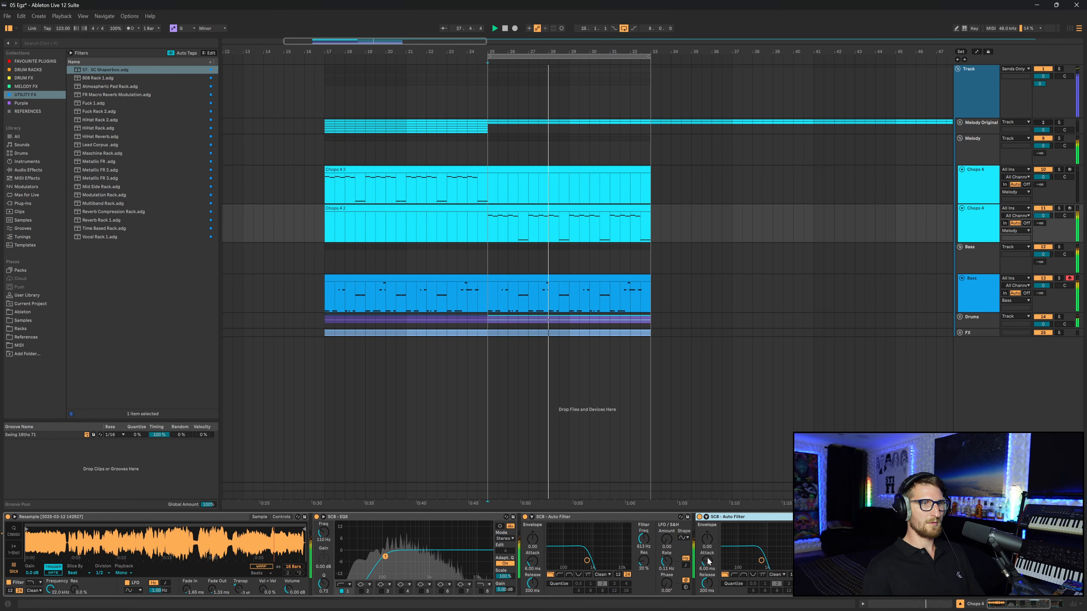
click(734, 575)
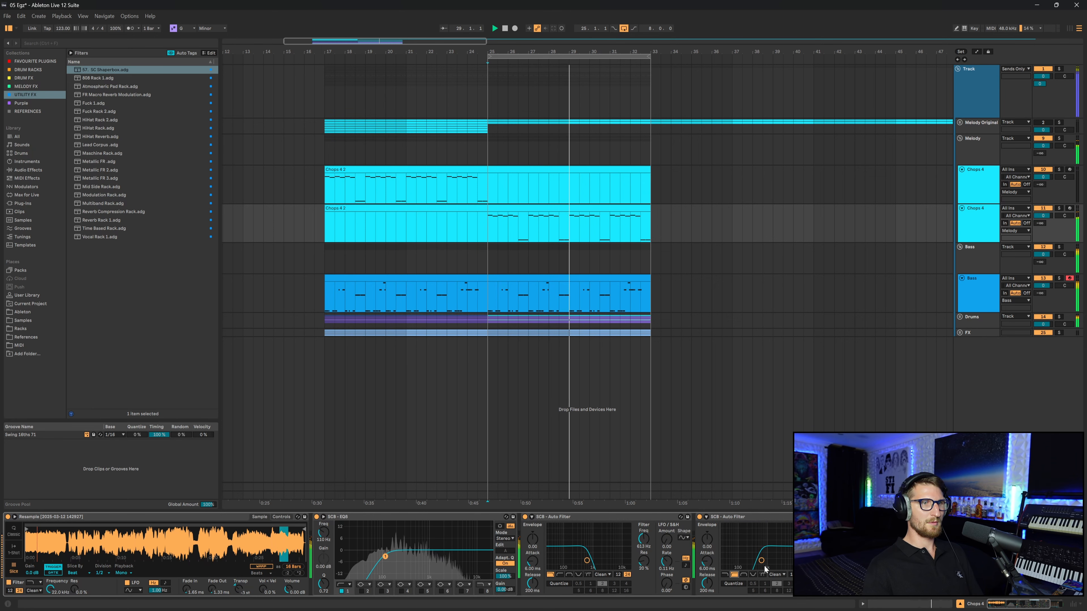
drag(762, 561, 756, 562)
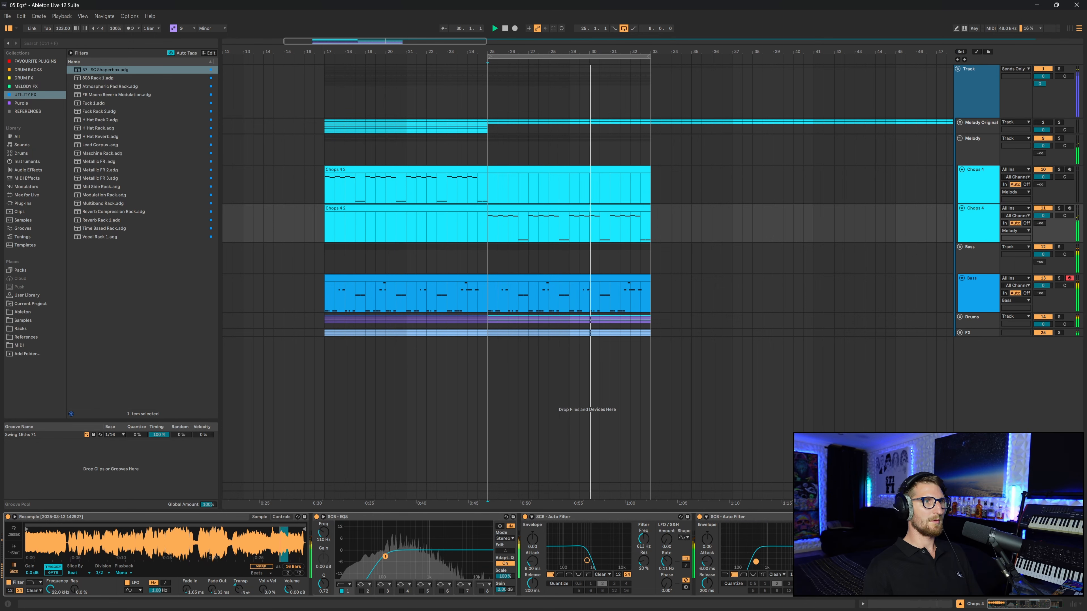
click(487, 298)
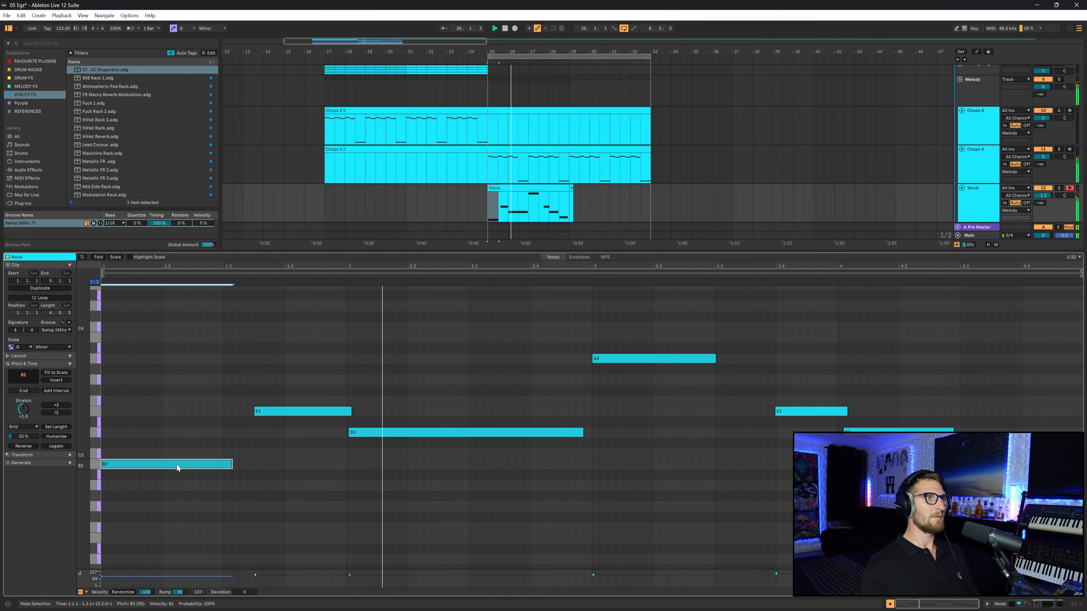
- Copy the snare and clap clips and paste them starting at bar 9
click(224, 445)
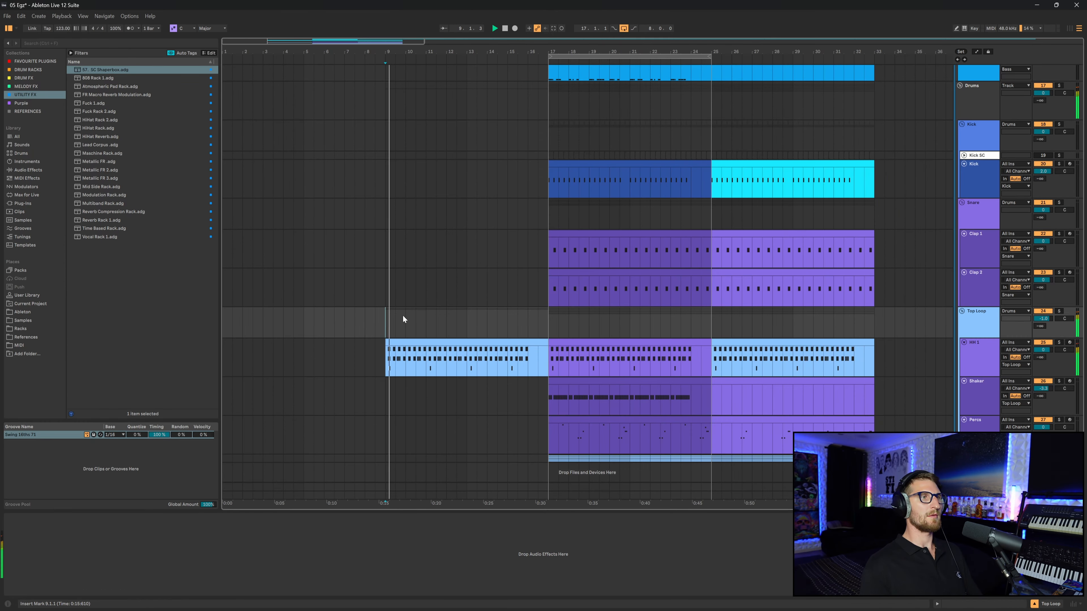
scroll(401, 316, up, 2)
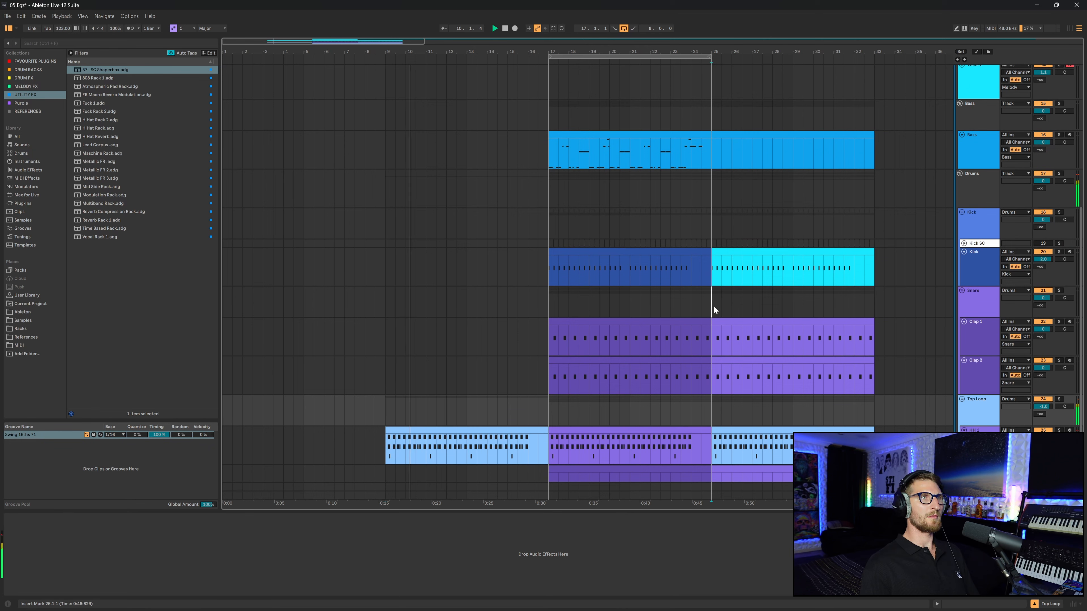
drag(714, 306, 878, 388)
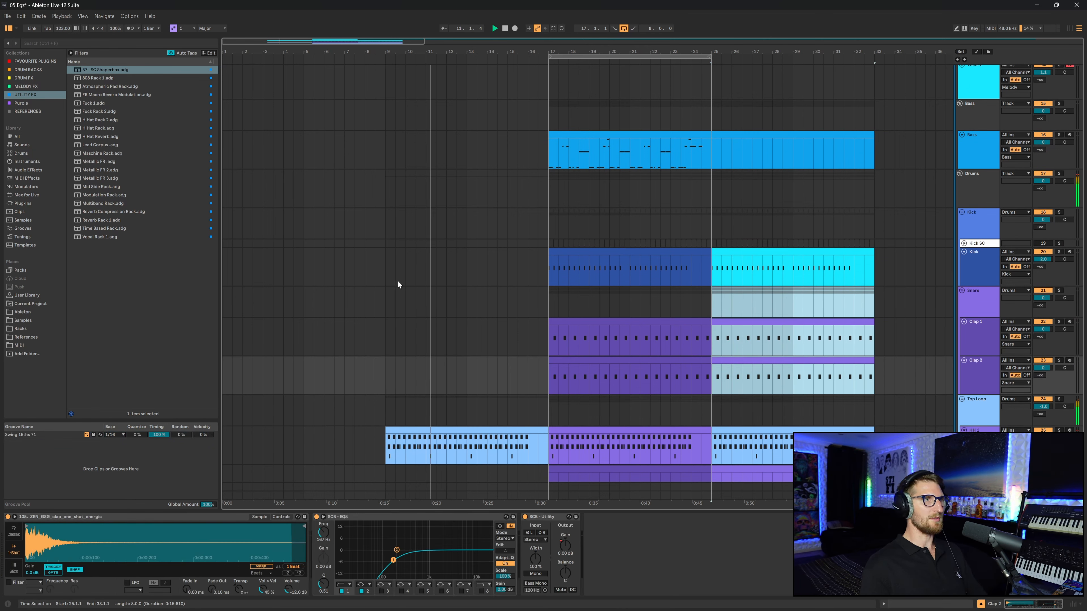
click(384, 299)
key(ctrl+v)
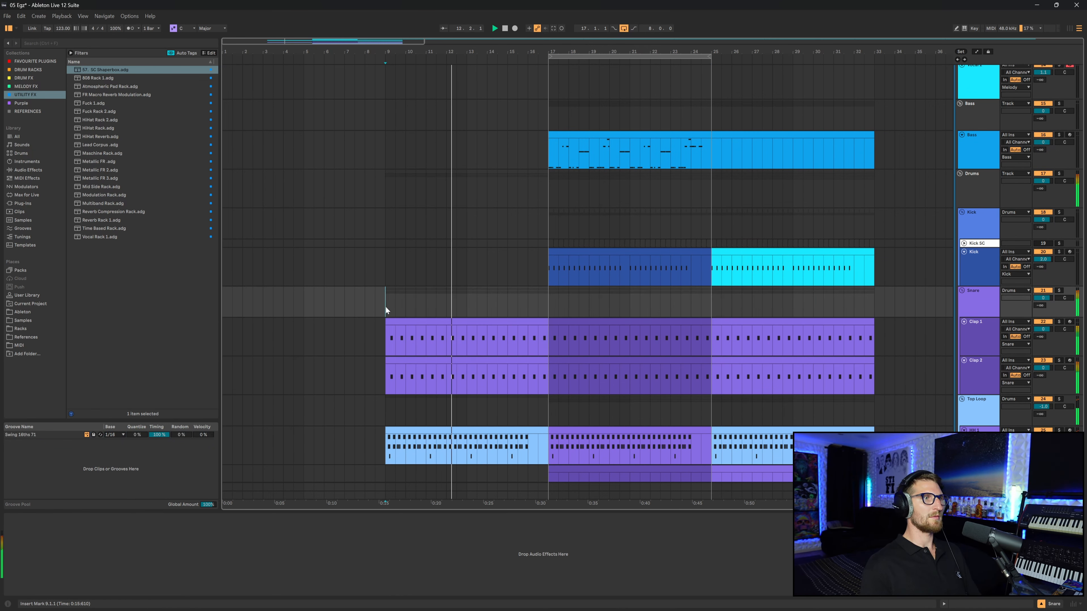
- Select the Chops 4 and Vocal 1 tracks to inspect their devices
click(403, 415)
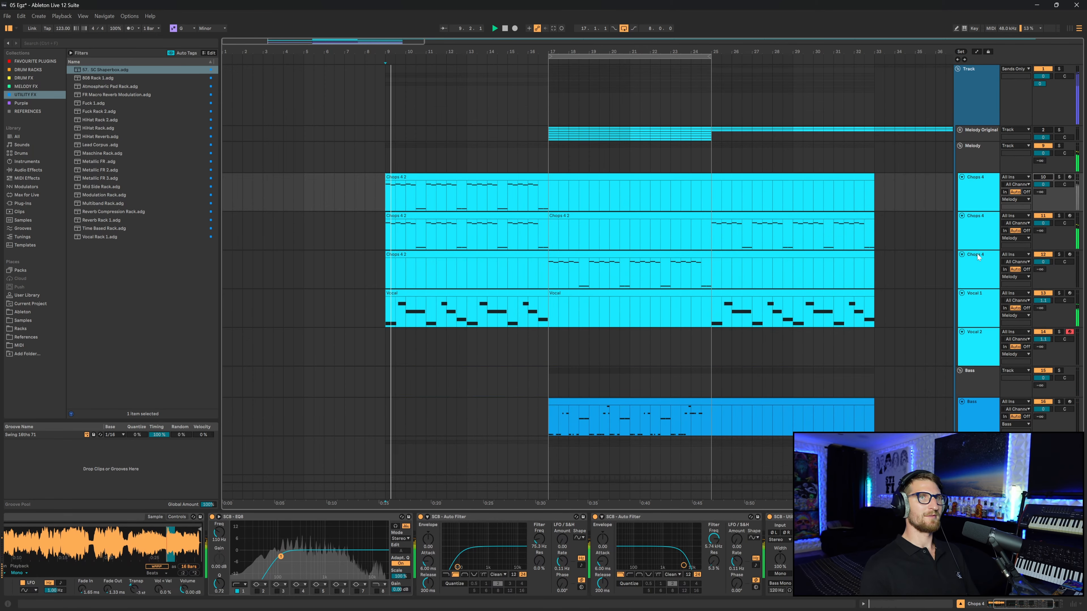
click(978, 257)
click(987, 312)
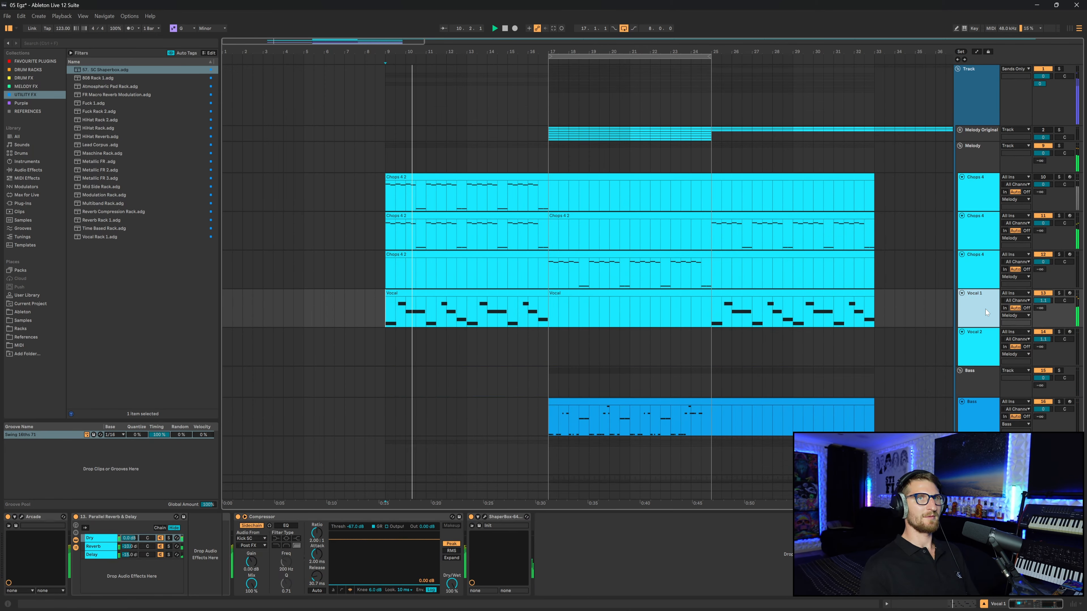
- Delete the first of the duplicated Chops 4 tracks
click(410, 198)
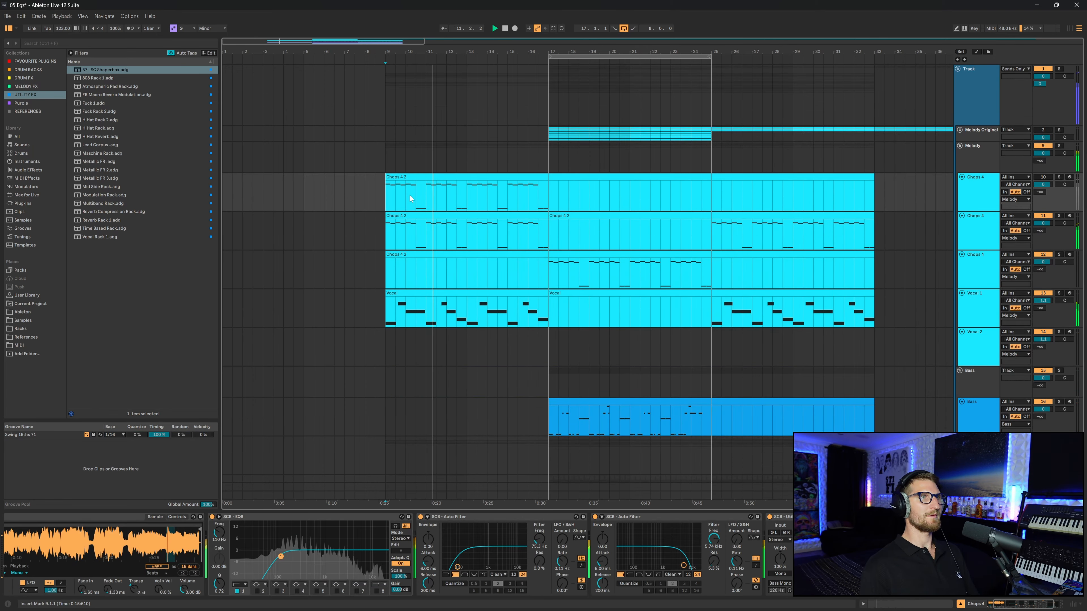
key(Delete)
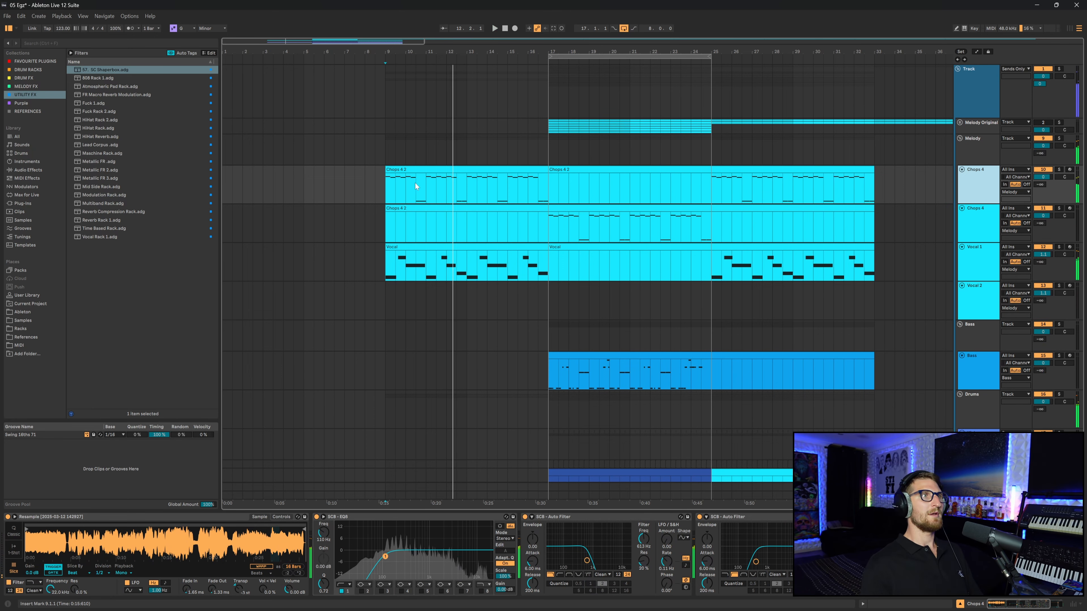
- Arm the Vocal 2 track and record a new clip starting at bar 17, then review its notes
key(space)
click(578, 170)
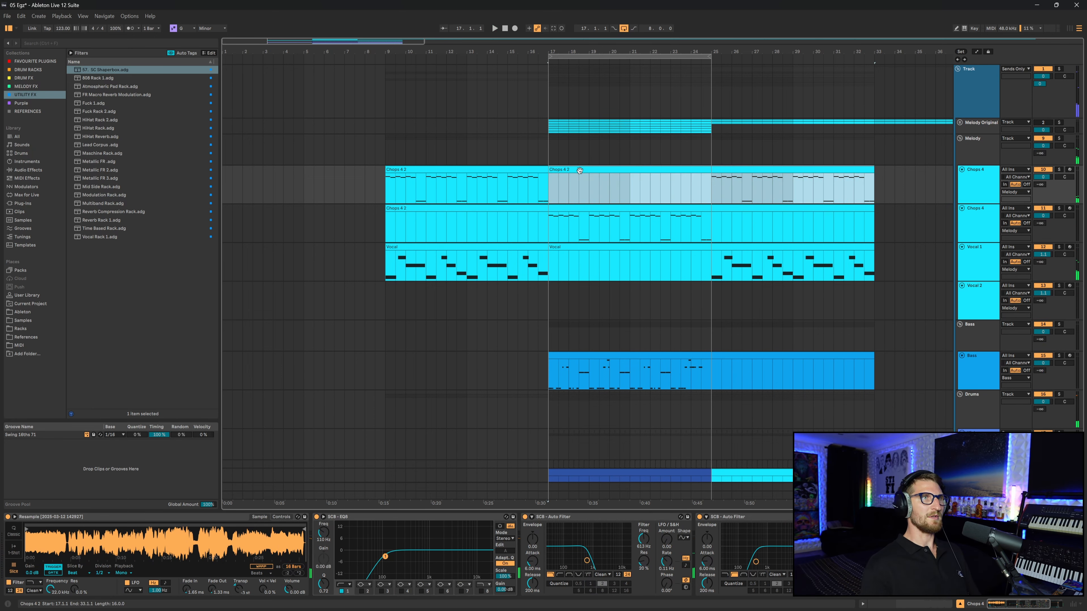
click(528, 189)
click(1070, 248)
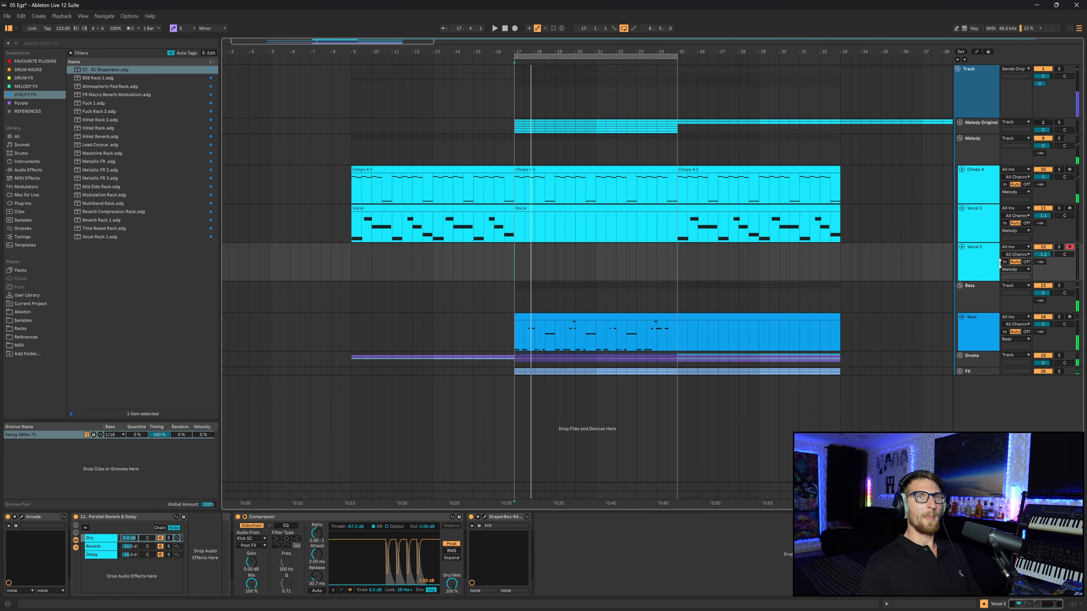
click(982, 269)
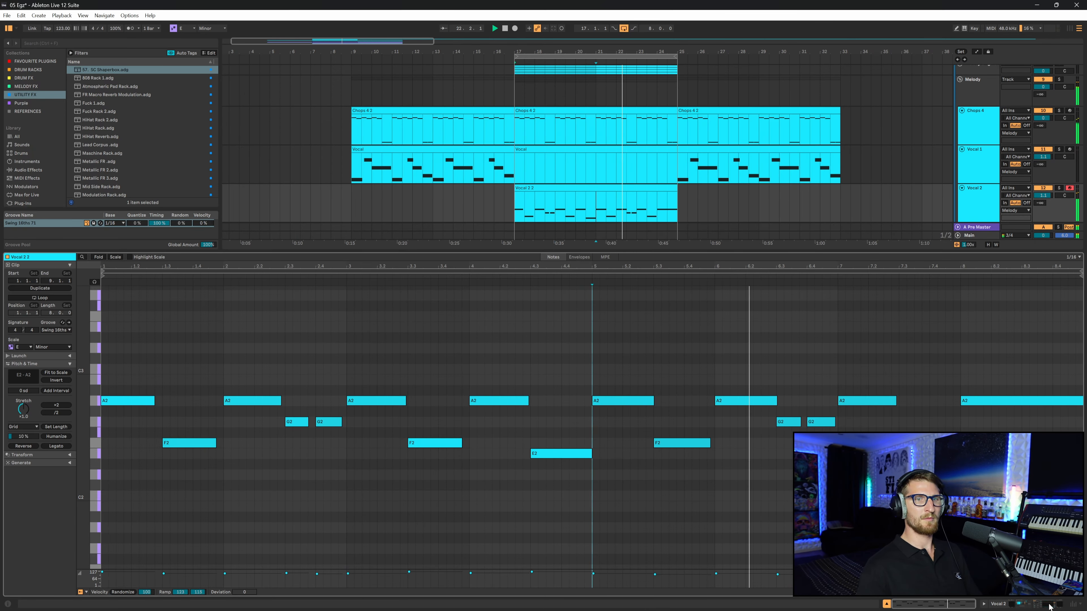
key(shift+Tab)
click(516, 259)
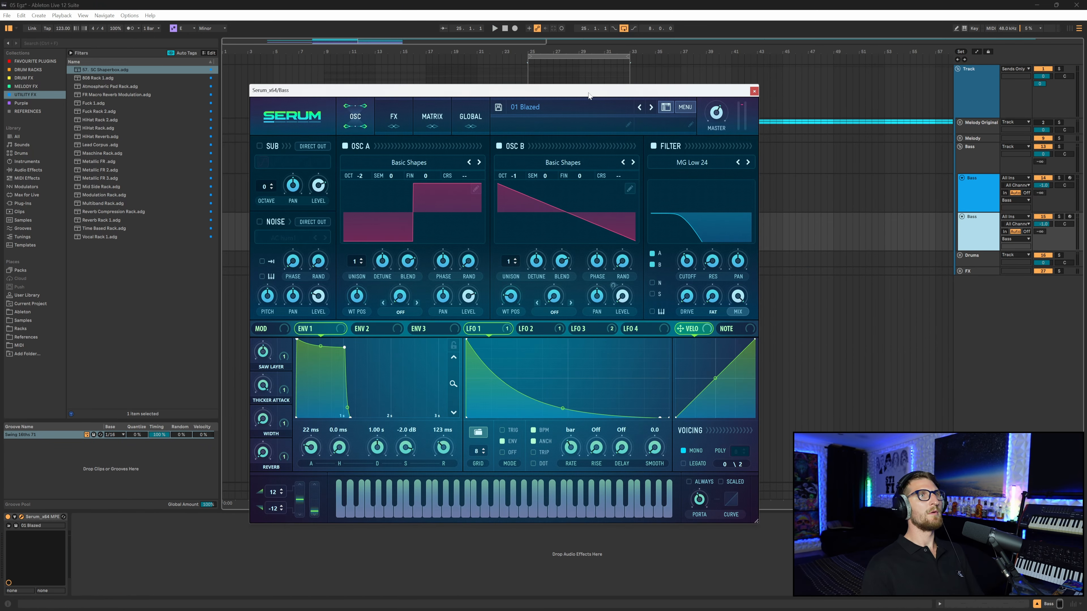
- Load the 76 Barramundi preset from My Presets > Bass into the Bass track's Serum and close it
drag(589, 95, 584, 80)
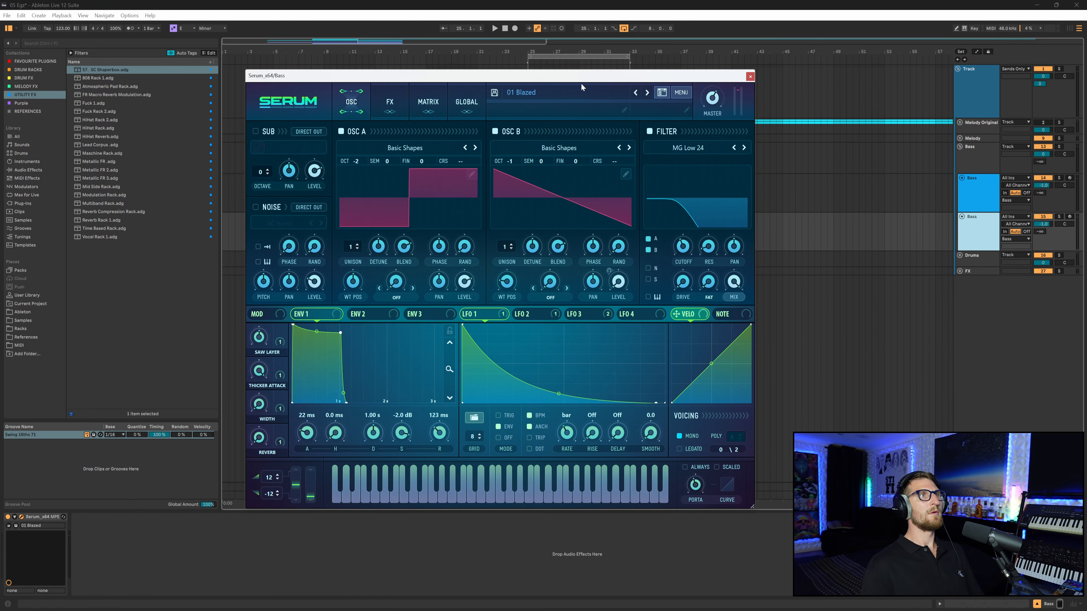
click(576, 88)
mouse_move(560, 128)
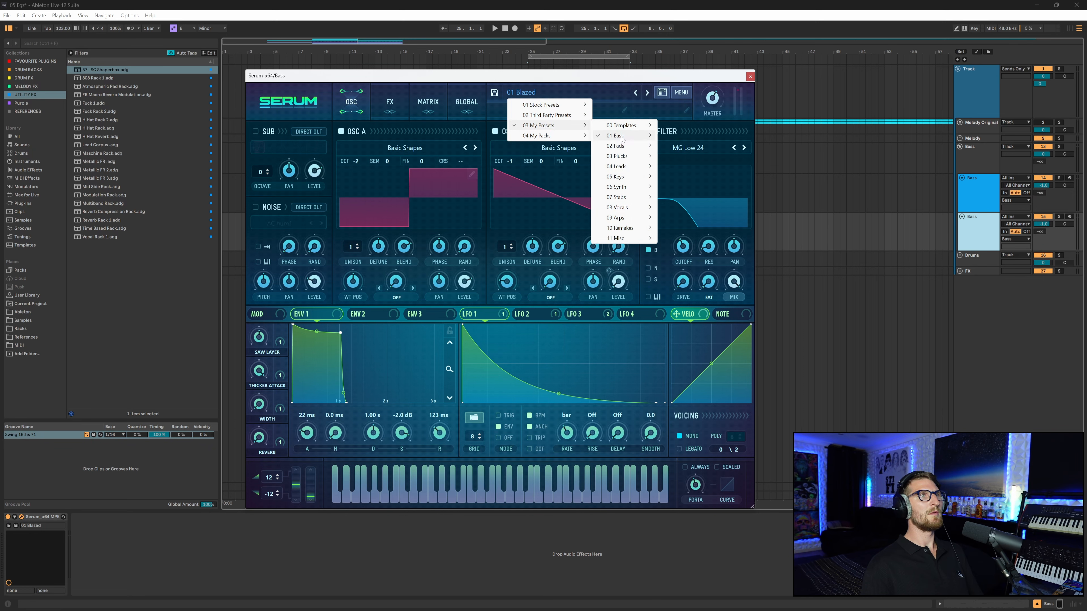
mouse_move(657, 135)
mouse_move(758, 146)
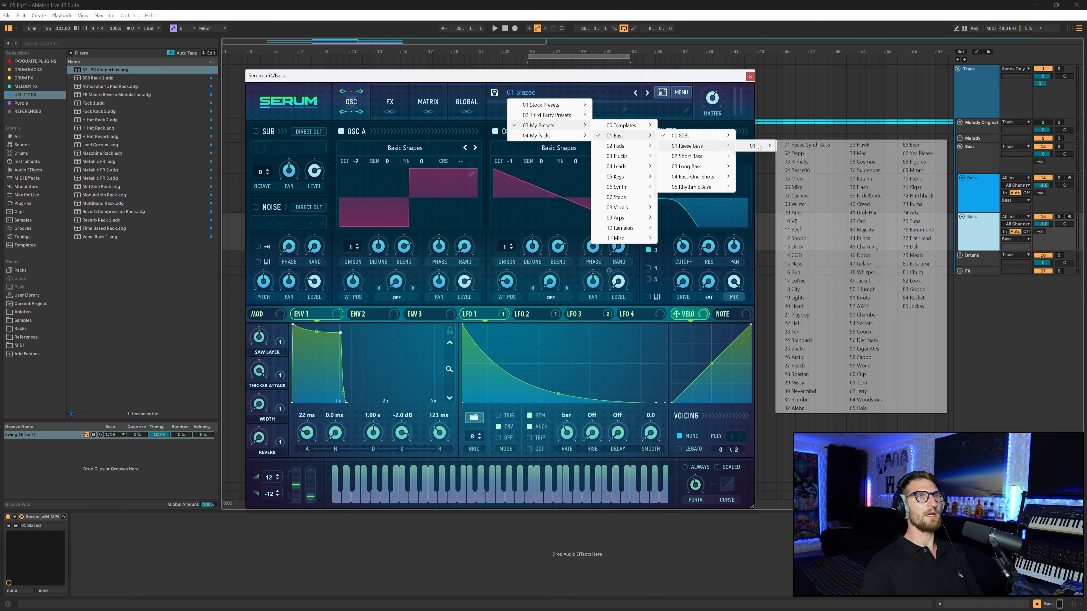
click(920, 229)
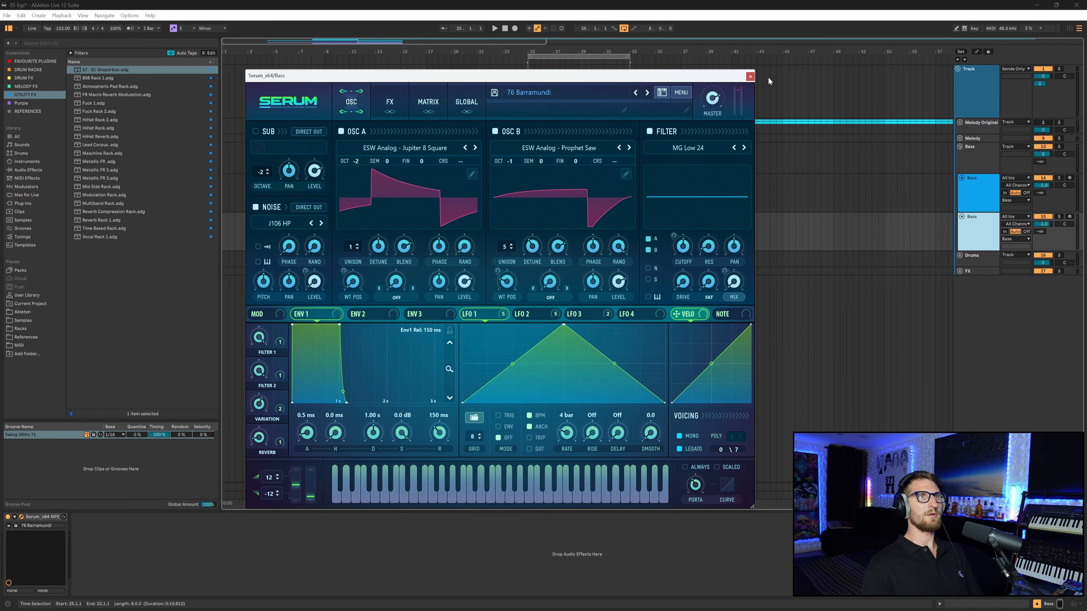
click(751, 76)
- Paste the Auto Filter onto the Bass track and lower its cutoff frequency
click(151, 560)
key(ctrl+v)
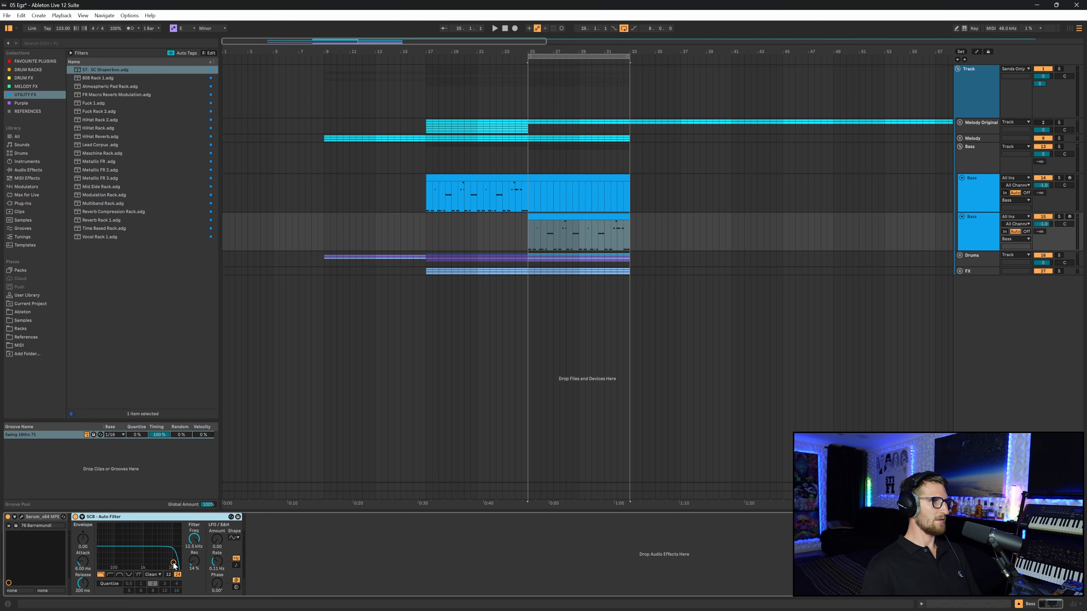
drag(173, 565, 129, 562)
key(space)
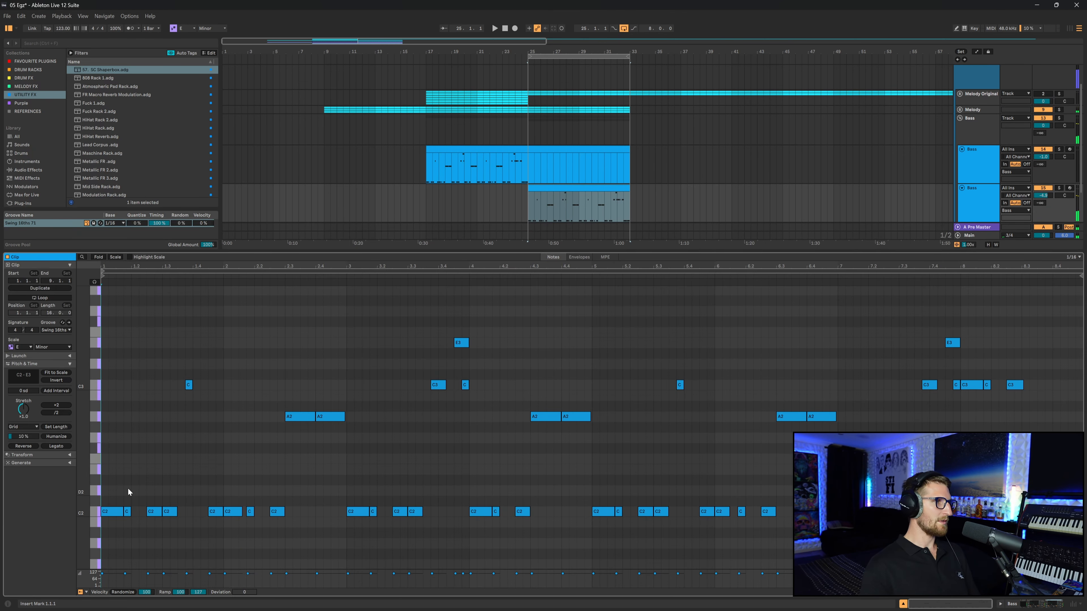
- Open the new bass clip and lengthen its first C2 note to about the second beat
click(122, 512)
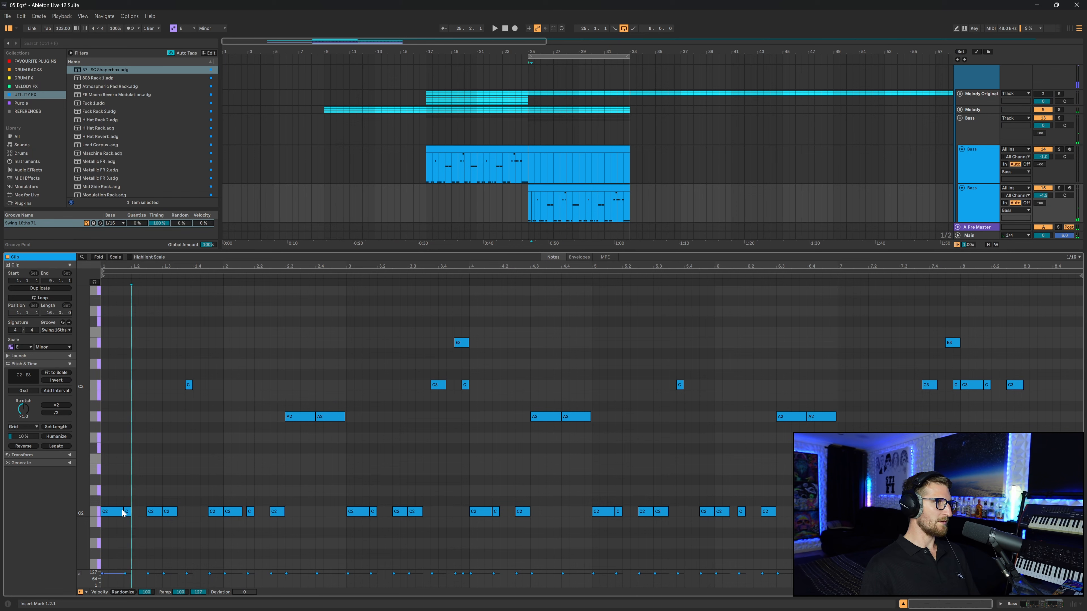
drag(122, 511, 223, 512)
key(space)
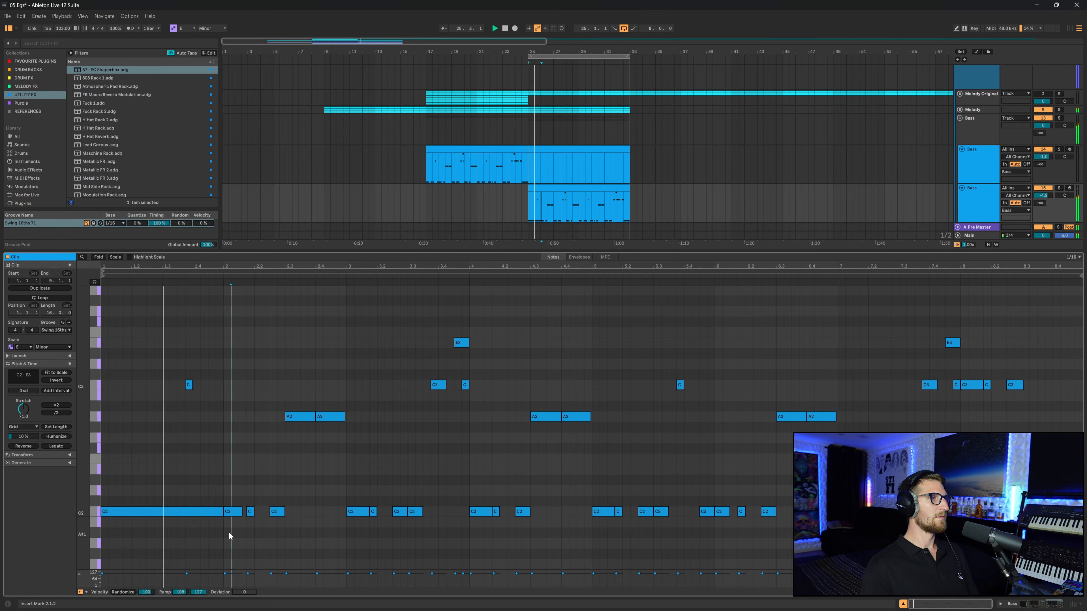
mouse_move(191, 384)
mouse_down()
mouse_move(223, 385)
mouse_move(193, 385)
mouse_up()
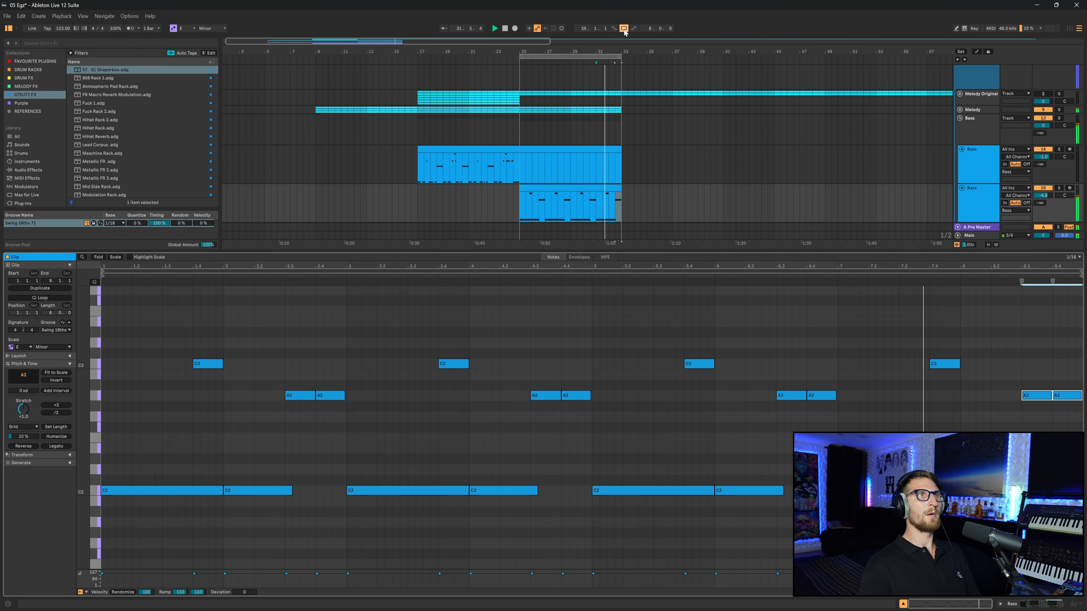
- Preview nature and weather samples in the browser for the Noise track
click(960, 110)
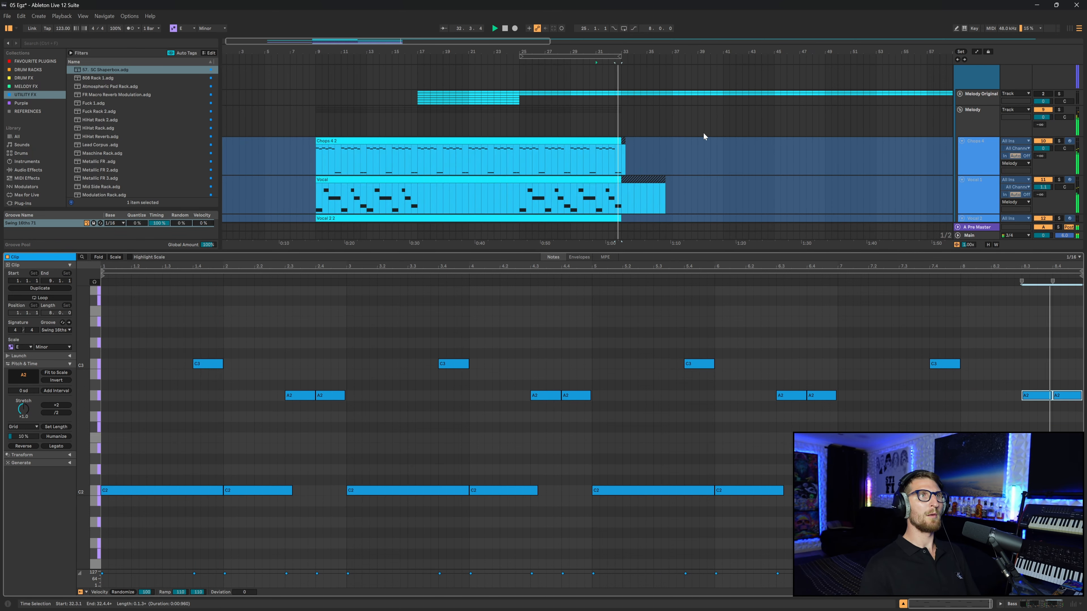
scroll(703, 132, down, 1)
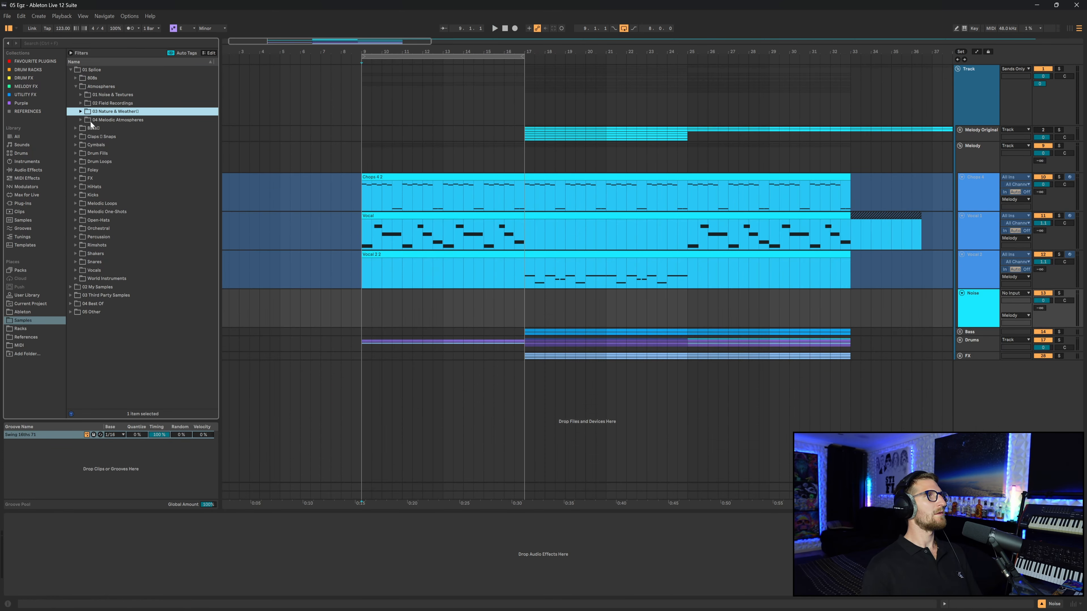
click(81, 111)
click(134, 237)
scroll(146, 300, down, 4)
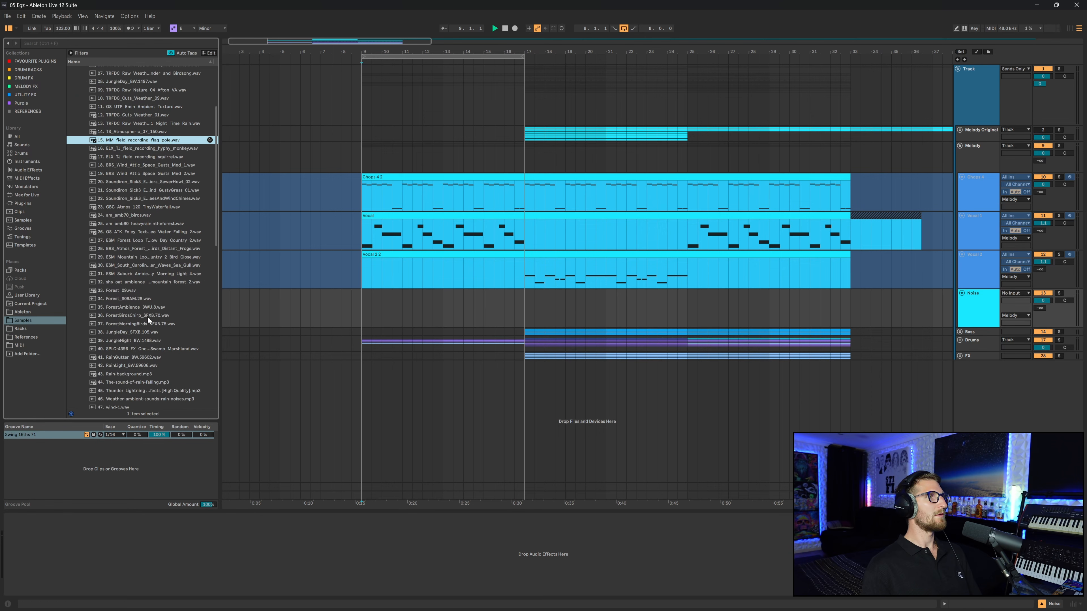
click(137, 337)
key(space)
scroll(139, 339, down, 6)
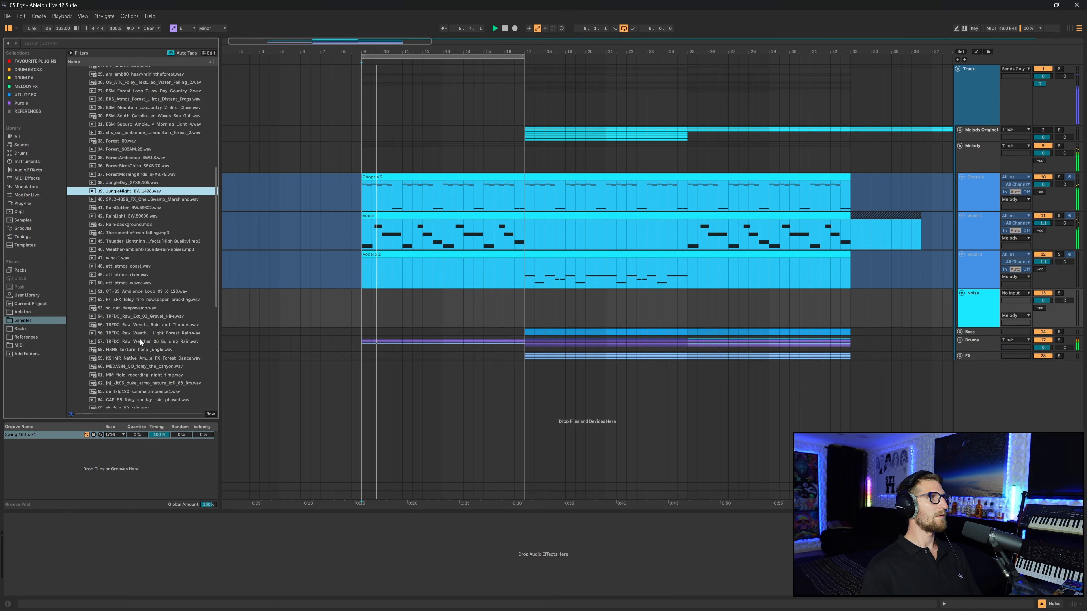
click(210, 413)
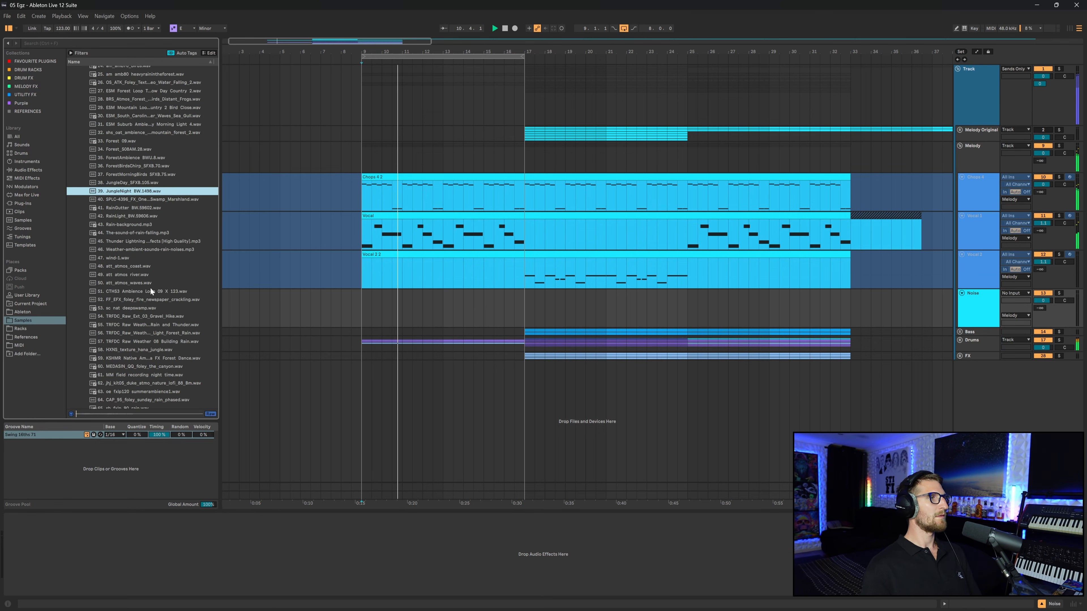
click(150, 291)
click(150, 305)
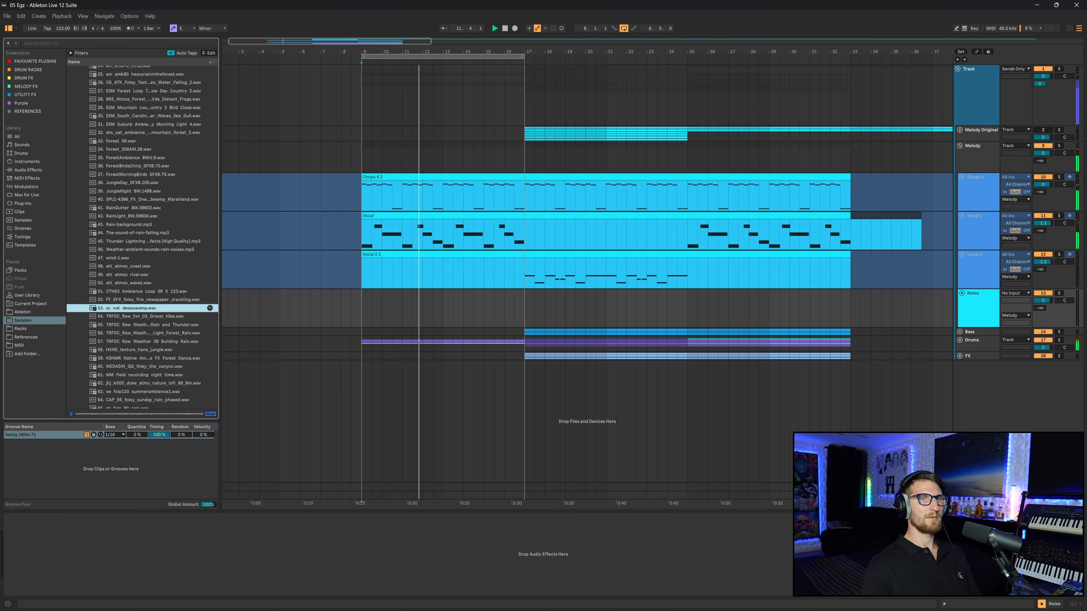
click(322, 376)
click(157, 351)
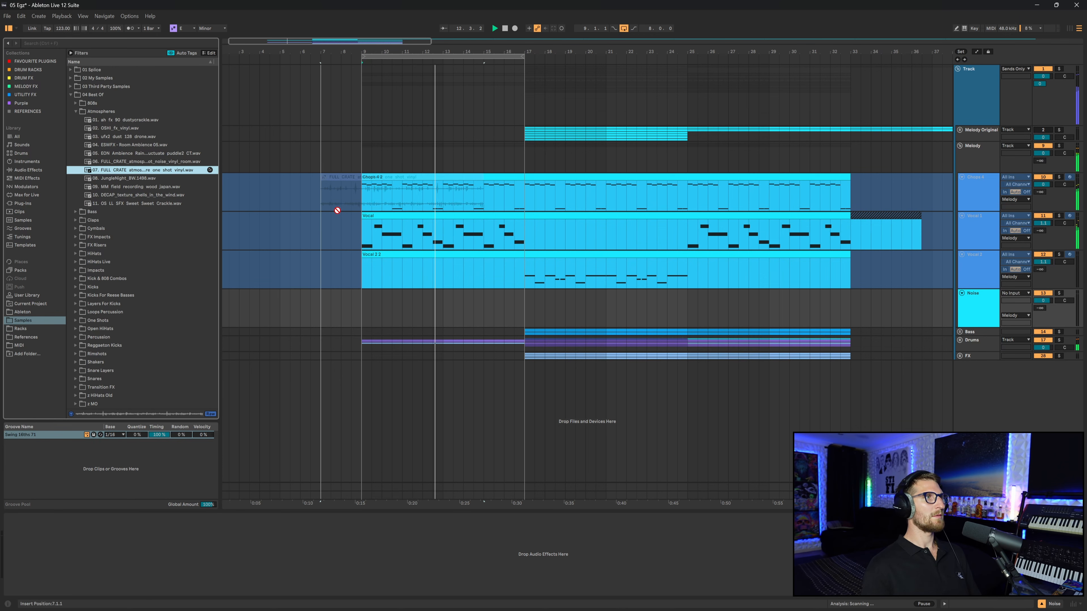
- Place the 07. FULL_CRATE atmosphere one shot vinyl sample at bar 9 on the Noise track and add an EQ Eight with a low cut
drag(337, 211, 360, 305)
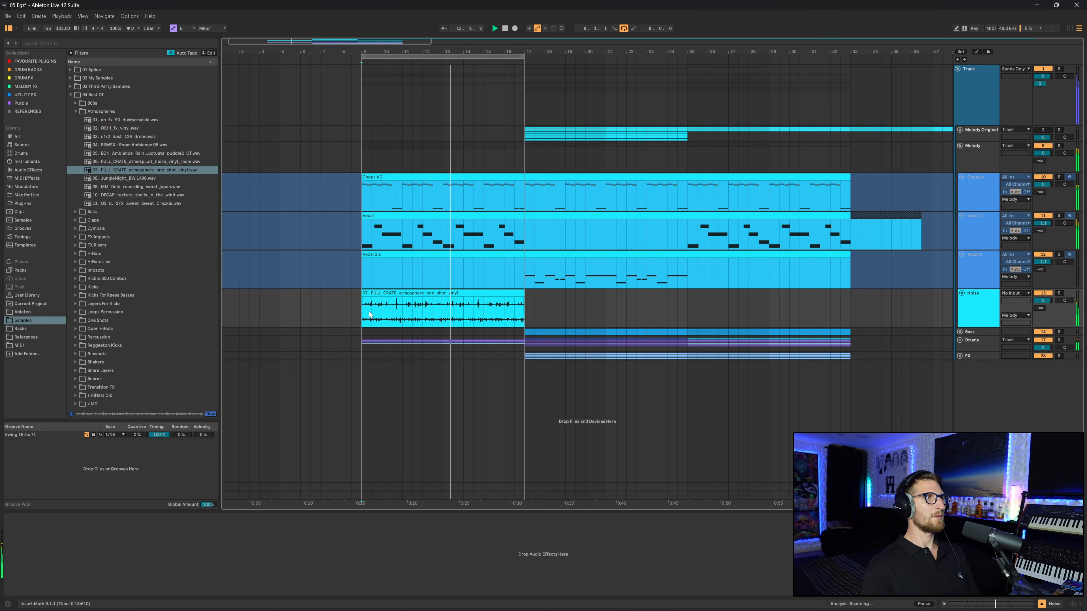
click(972, 304)
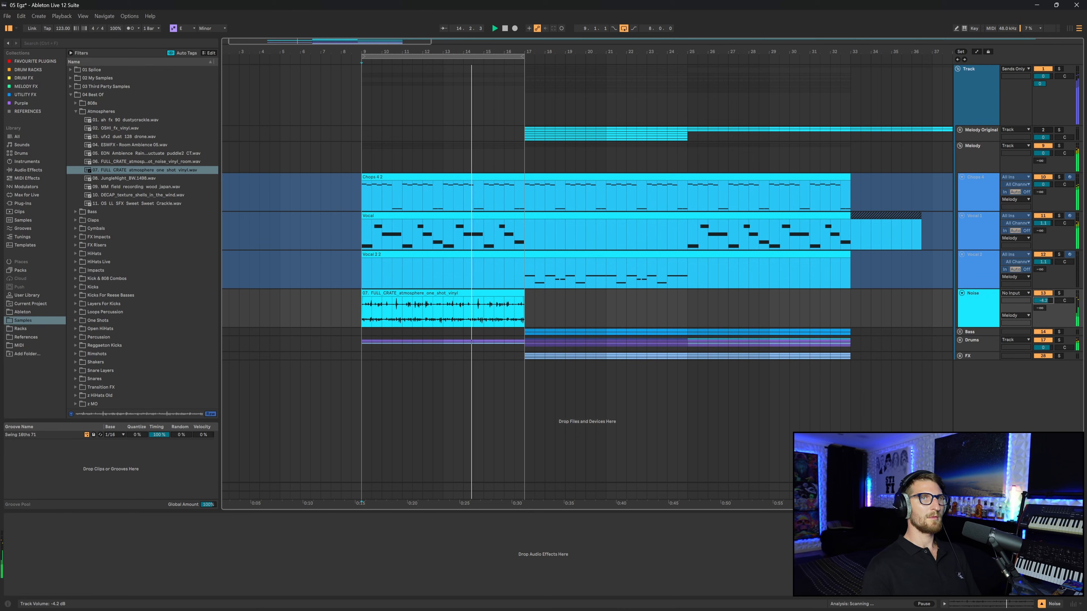
click(520, 544)
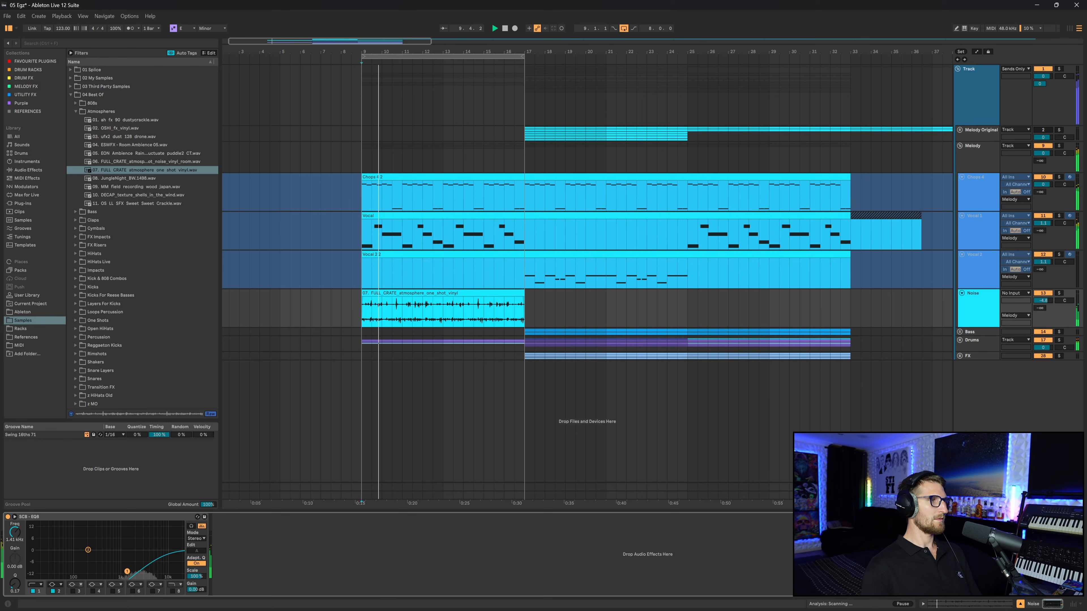
drag(127, 572, 125, 564)
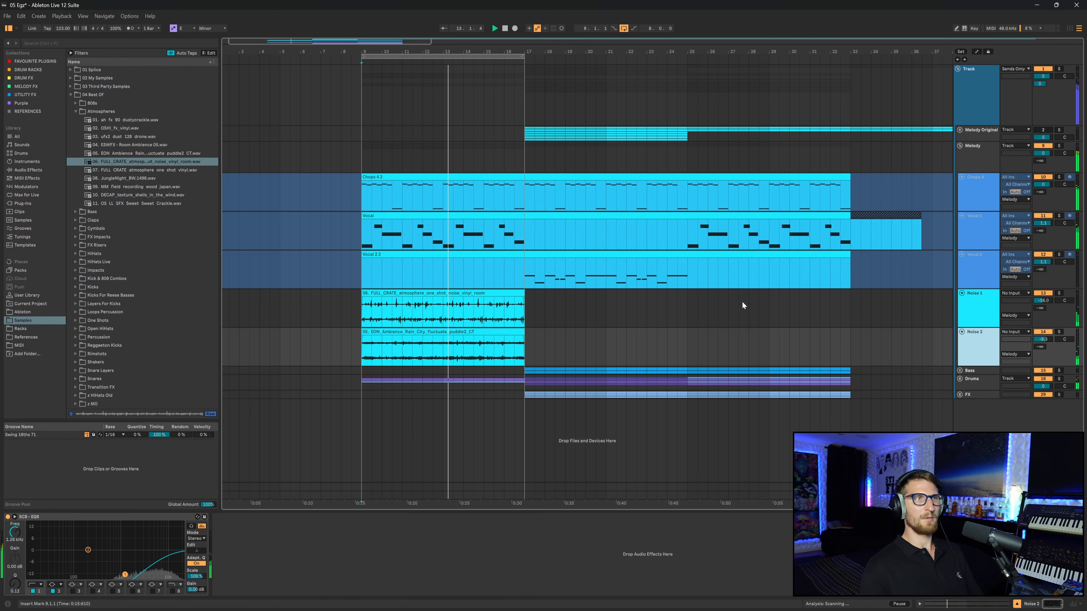
- Select both noise clips from bar 9 to 17 and duplicate them twice
drag(370, 310, 523, 357)
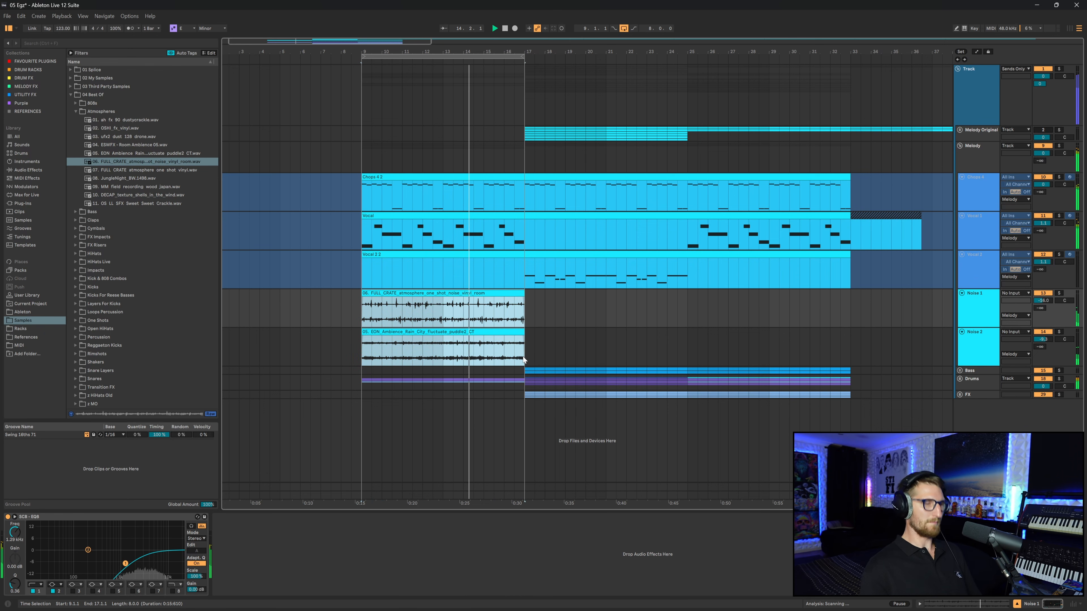
key(ctrl+d)
key(ctrl+d)
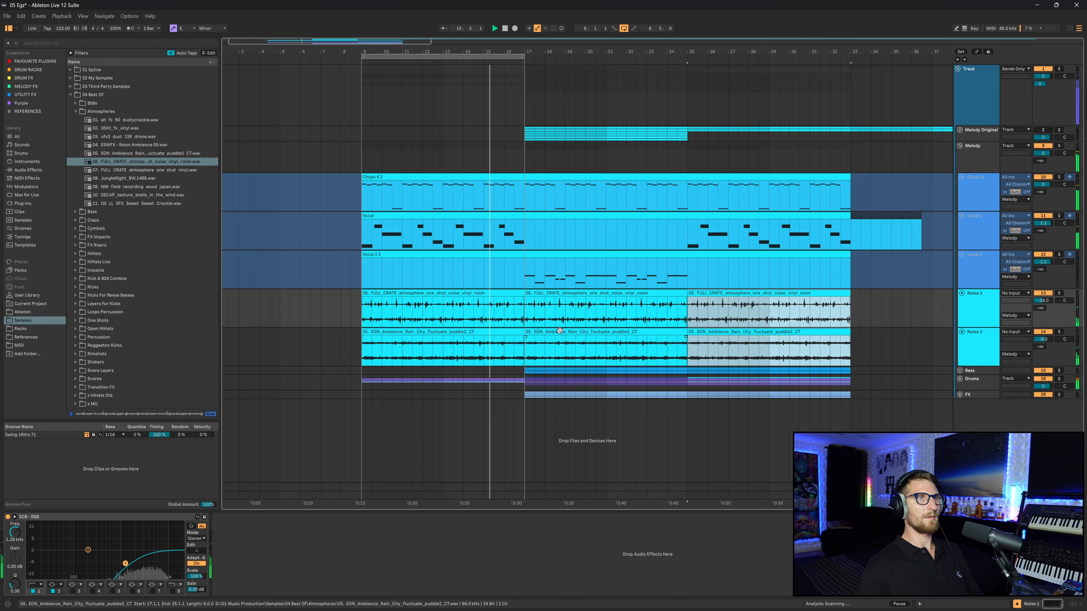
- Solo the Melody track in the melody section
click(525, 315)
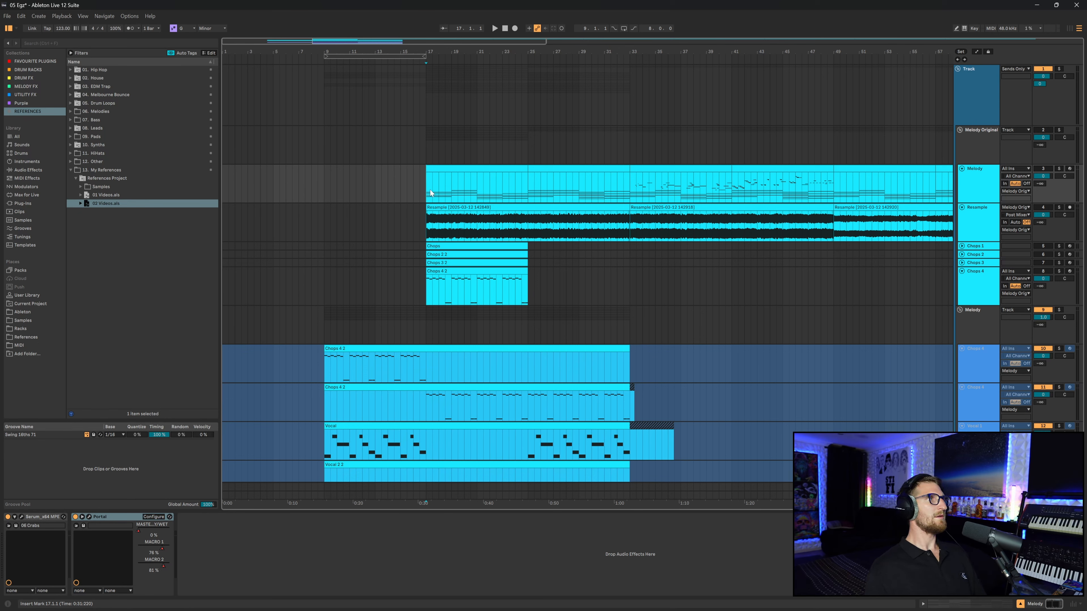
click(976, 162)
click(1036, 133)
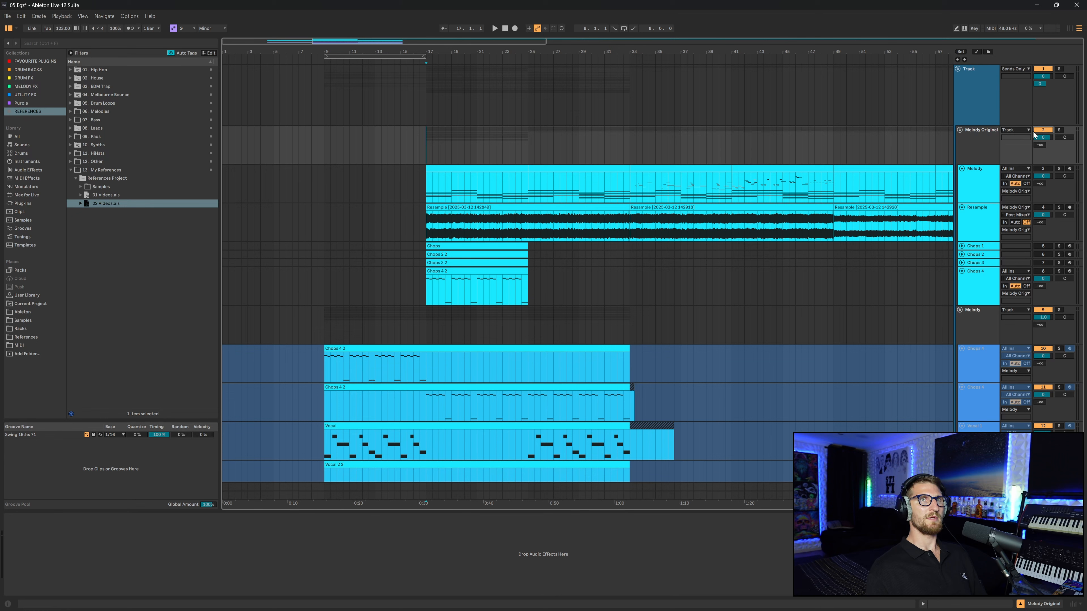
click(976, 179)
scroll(422, 192, down, 2)
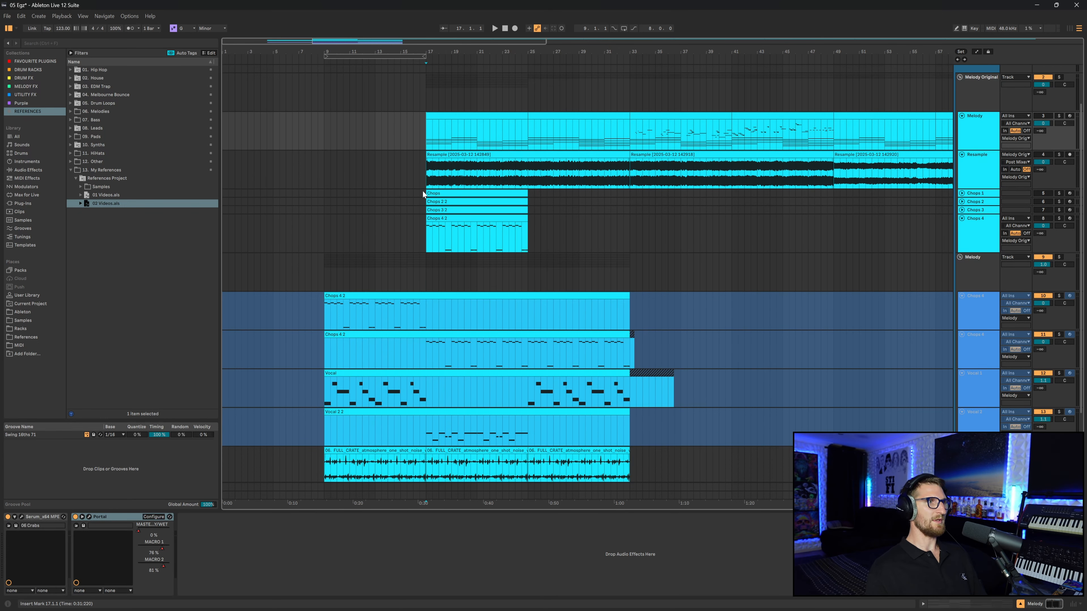
scroll(422, 191, up, 2)
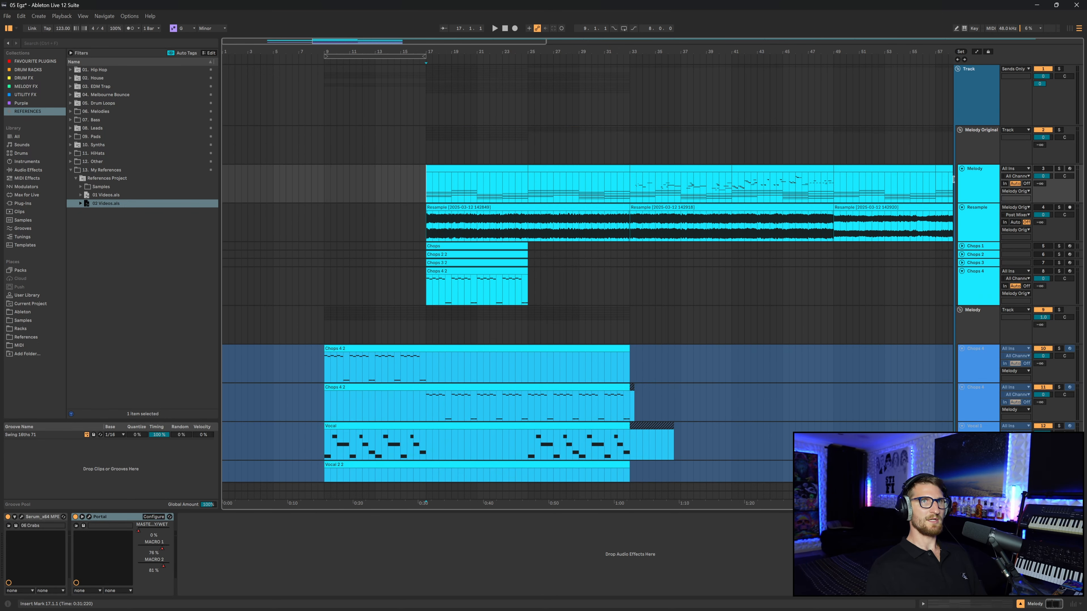
click(1059, 169)
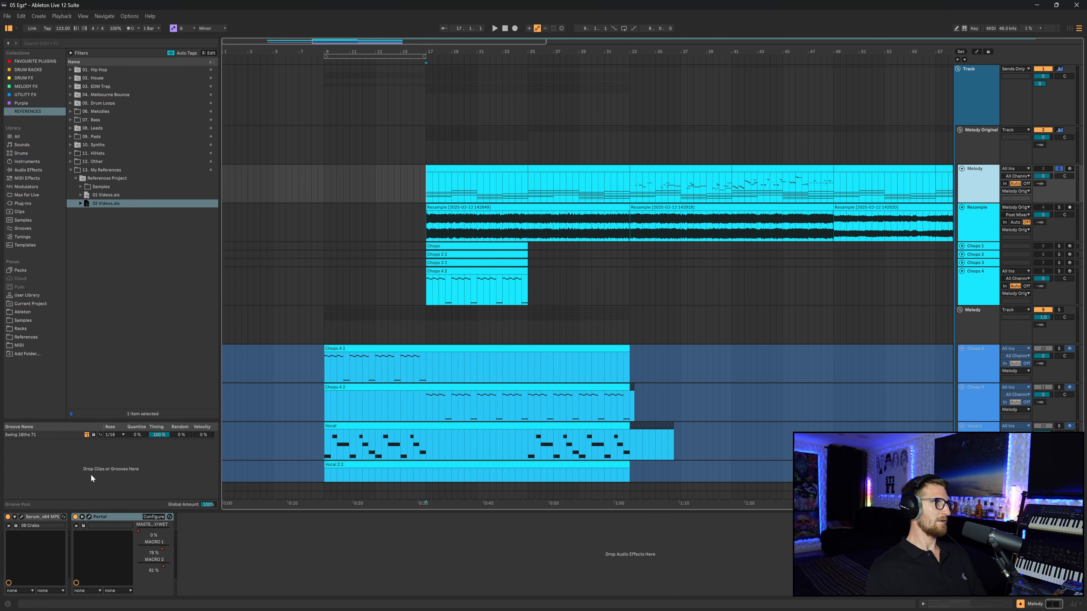
- Open the Melody track's Serum and play back the 06 Crabs preset
click(22, 517)
key(space)
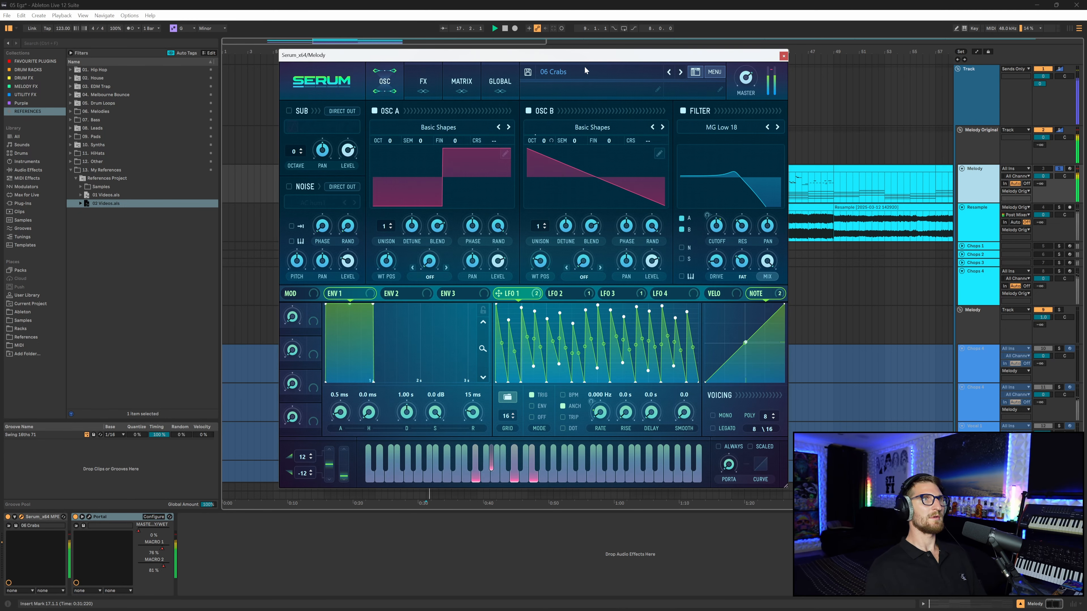
mouse_move(595, 57)
mouse_down()
mouse_move(629, 68)
mouse_move(595, 69)
mouse_up()
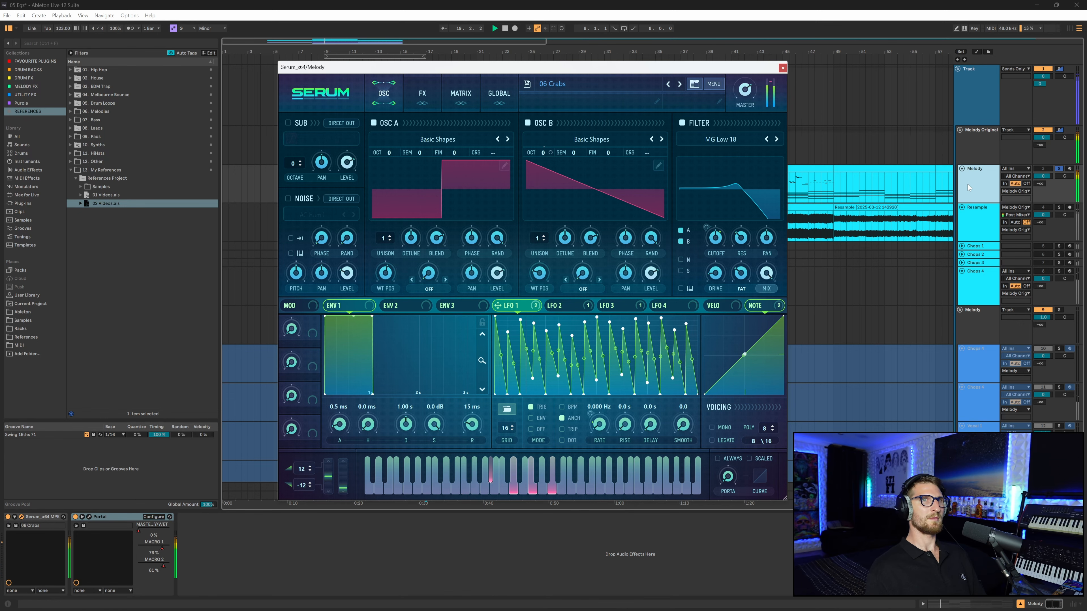
click(973, 153)
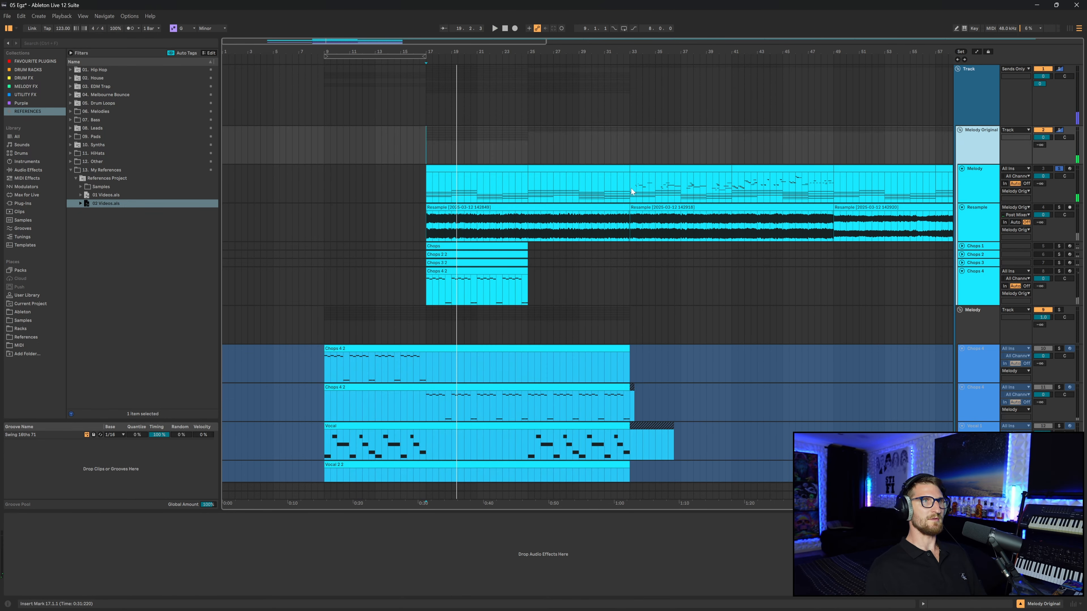
- Close the Serum window and stop playback of the melody
click(733, 191)
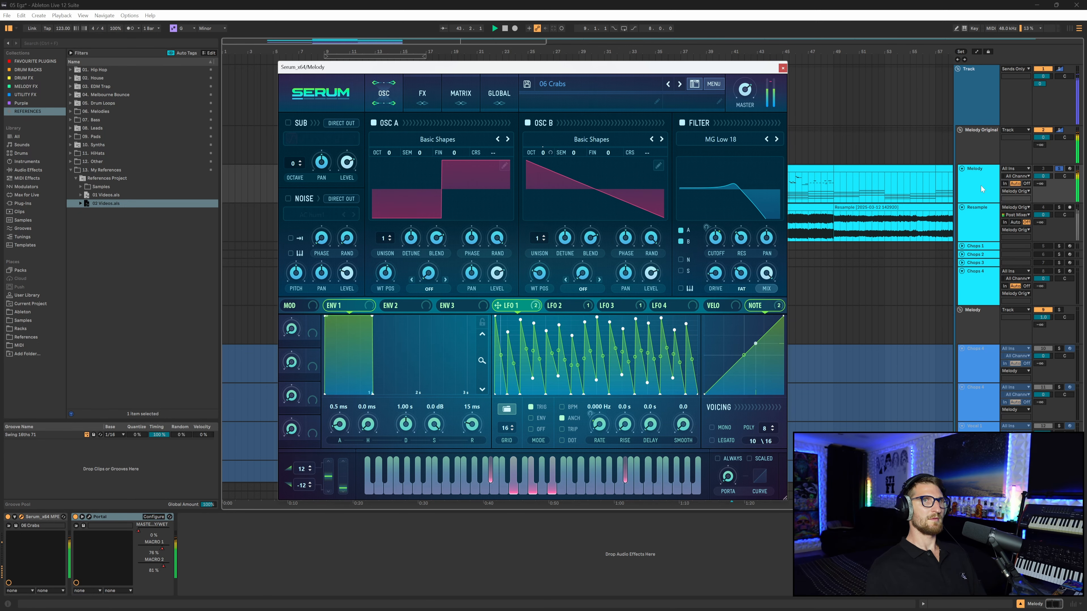
click(783, 68)
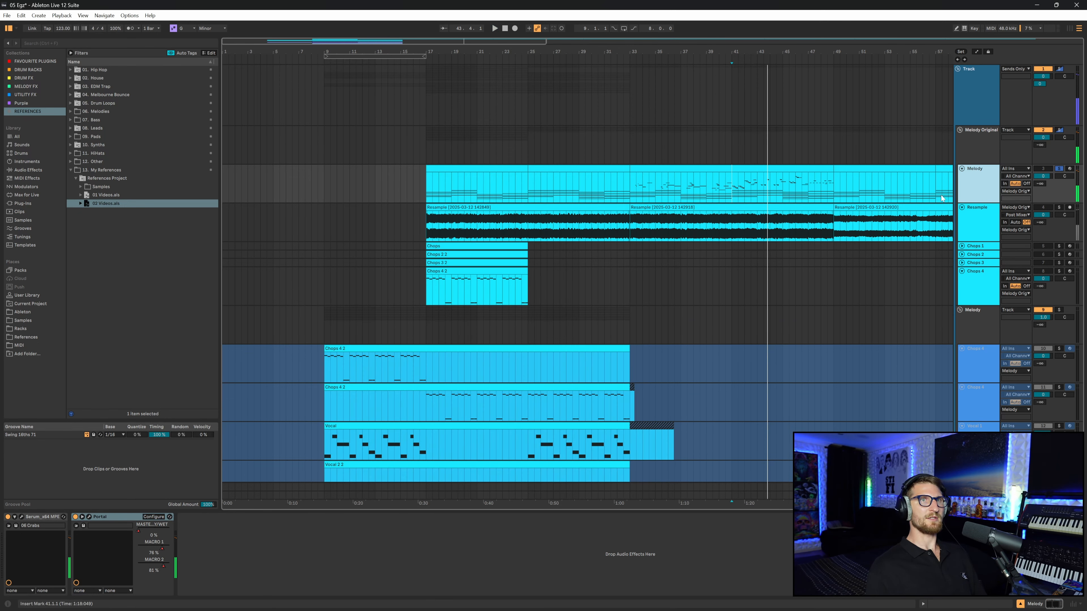
key(space)
- Select the chop clips and tracks in the melody section and solo Chops 4 while playing it back
click(517, 241)
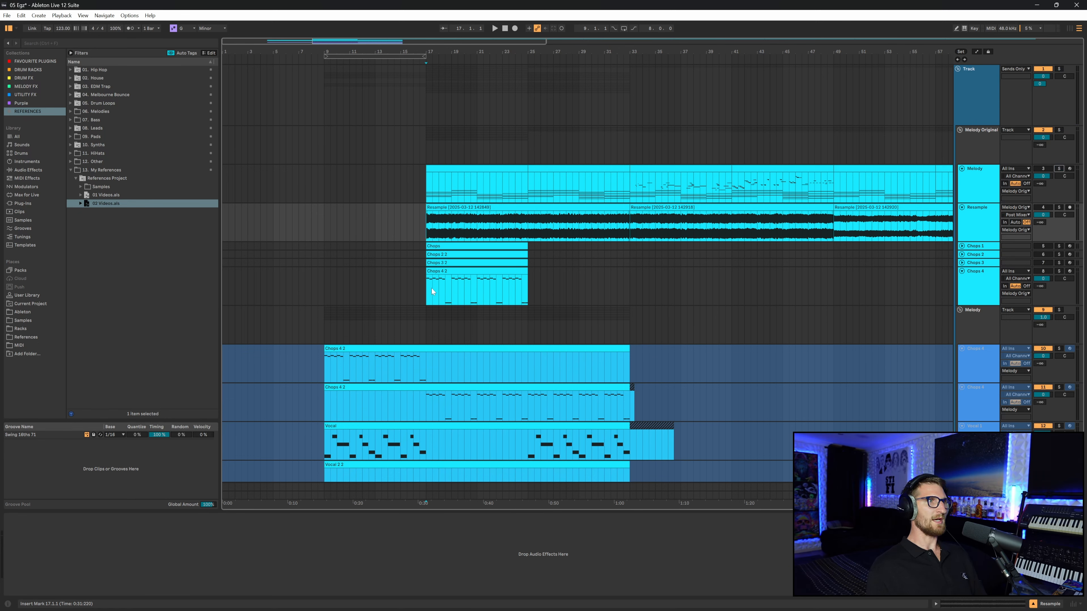
click(461, 292)
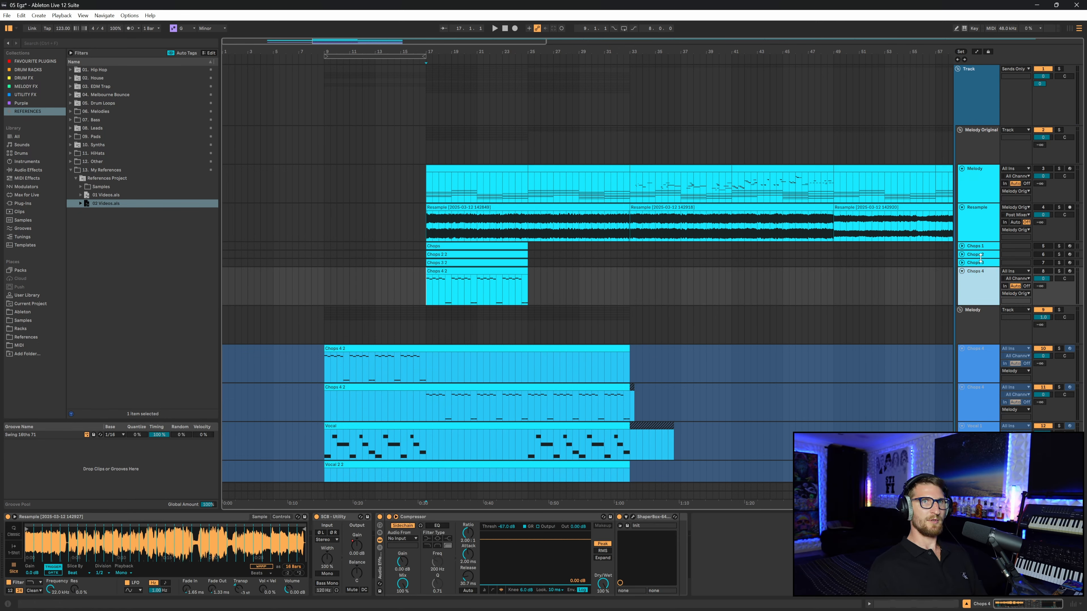
click(979, 247)
click(977, 273)
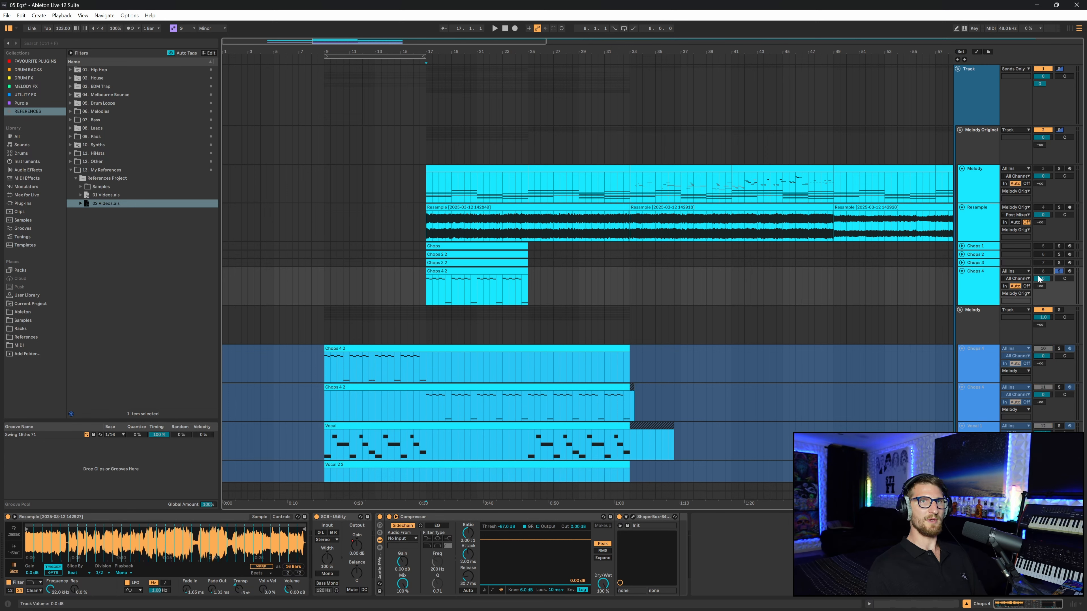
key(space)
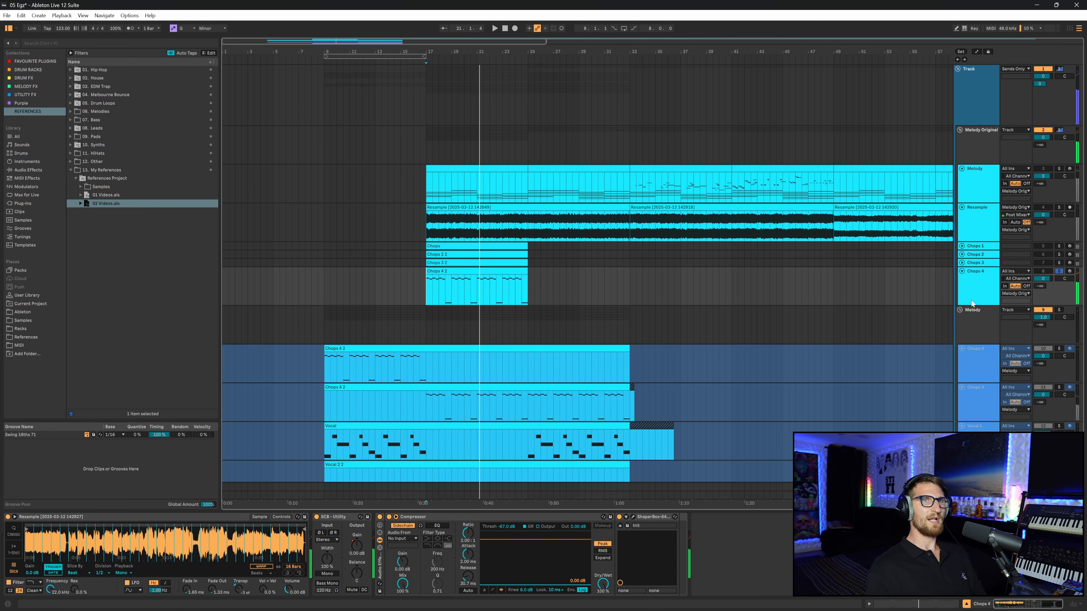
click(1060, 271)
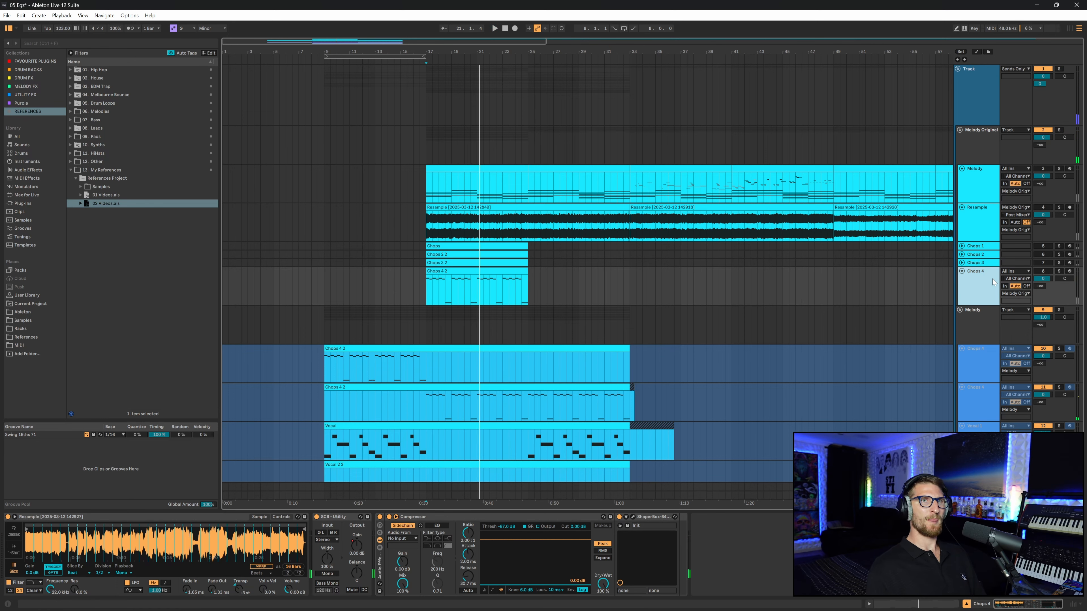
- Fold the Melody Original group and solo the Chops 4 track in the arrangement section for playback
click(959, 131)
click(1044, 130)
key(Down)
key(Down)
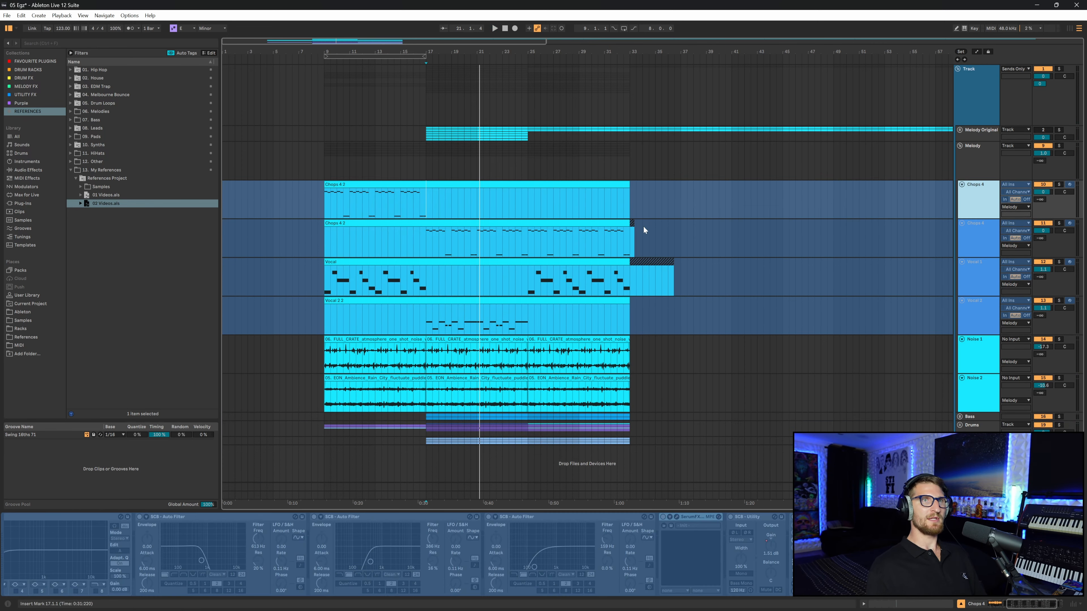
click(427, 243)
click(997, 252)
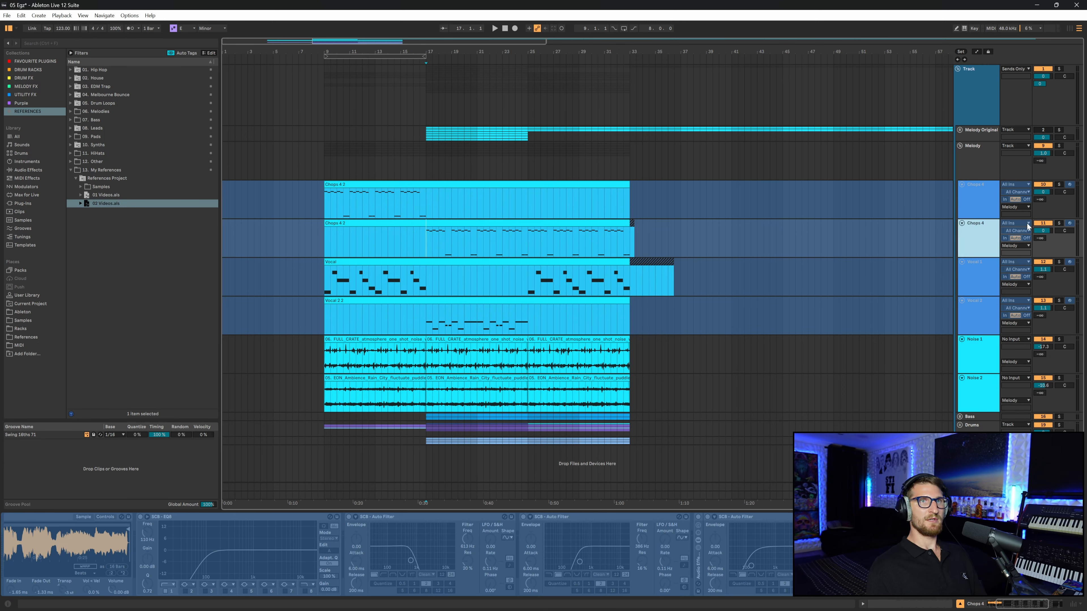
click(1059, 224)
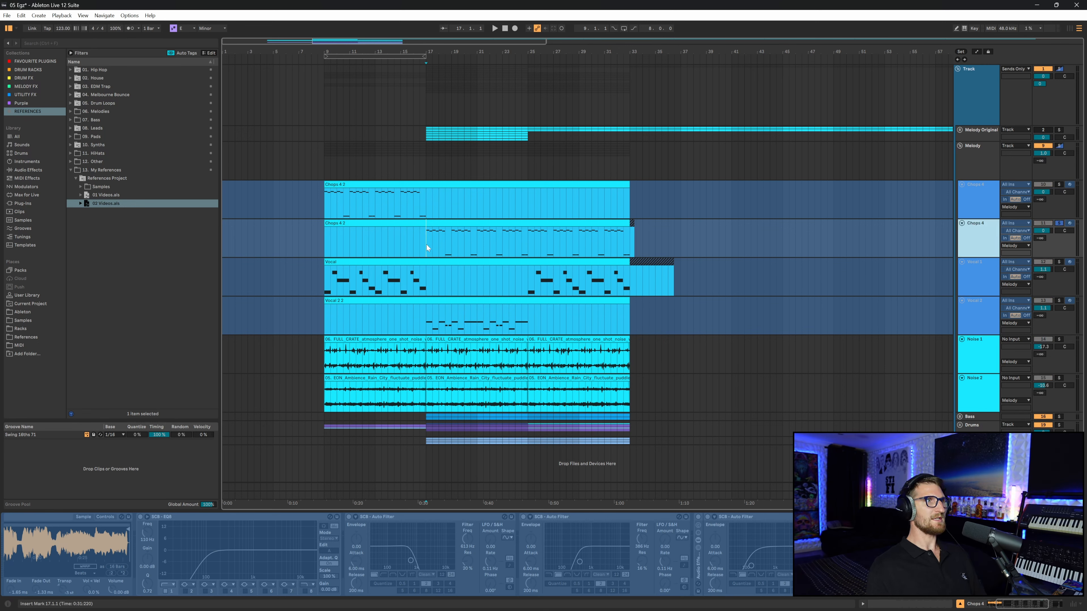
key(space)
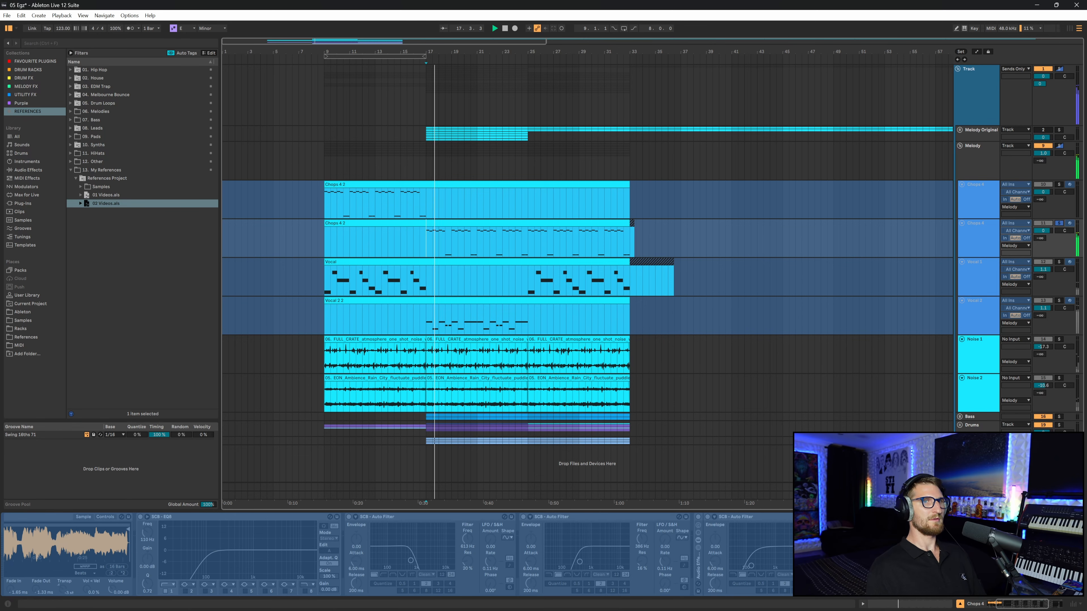
- Open the SPAN analyzer on the Main track to check the spectrum, then close it
click(978, 495)
click(84, 517)
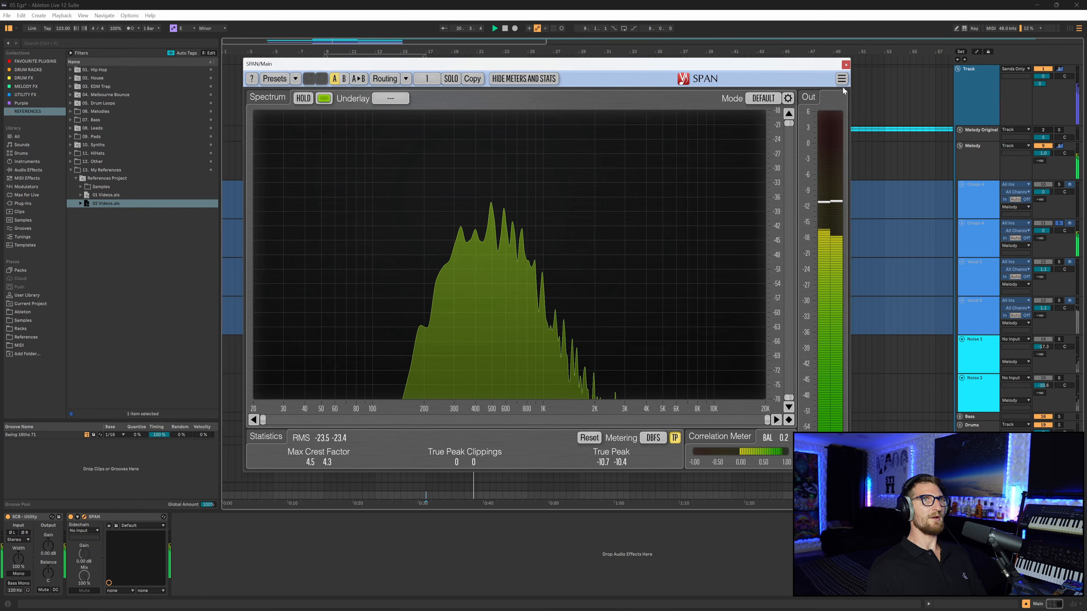
click(846, 64)
- Solo the Melody group and play the arrangement back from bar 9
click(990, 160)
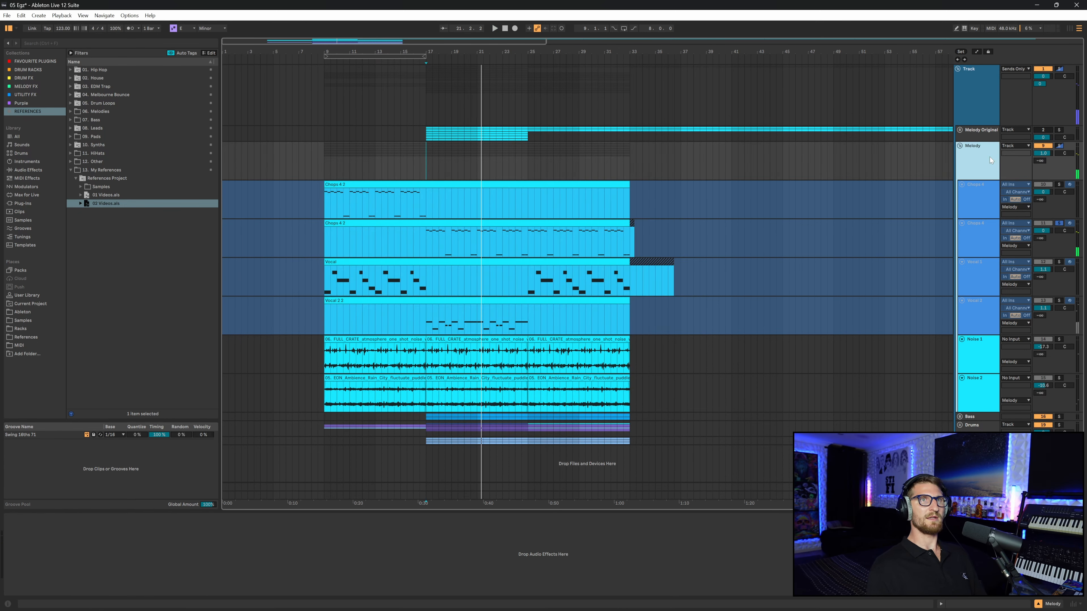
click(1059, 146)
key(space)
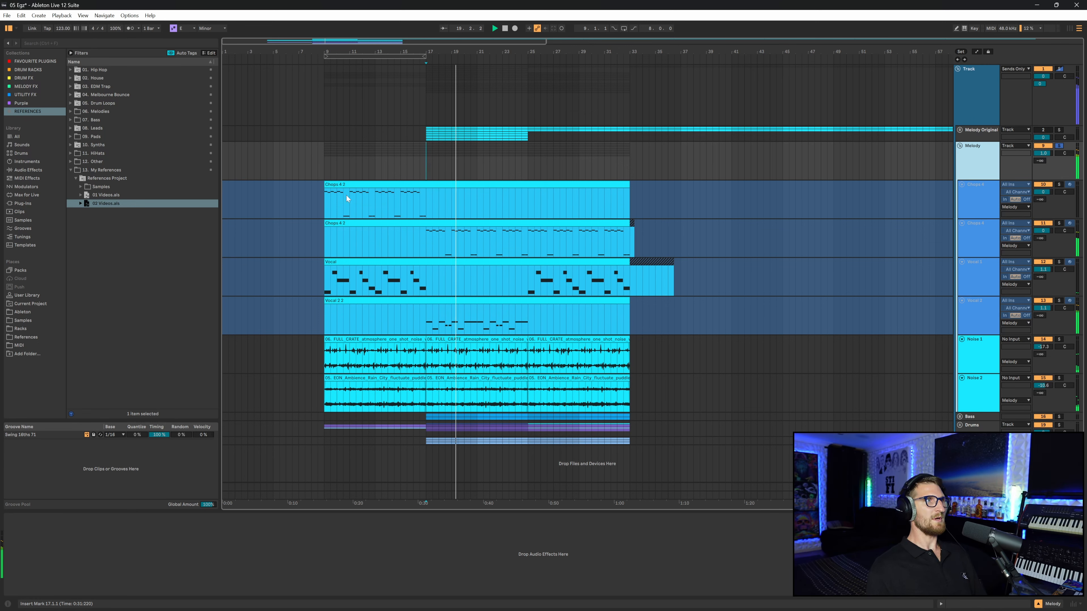
click(327, 164)
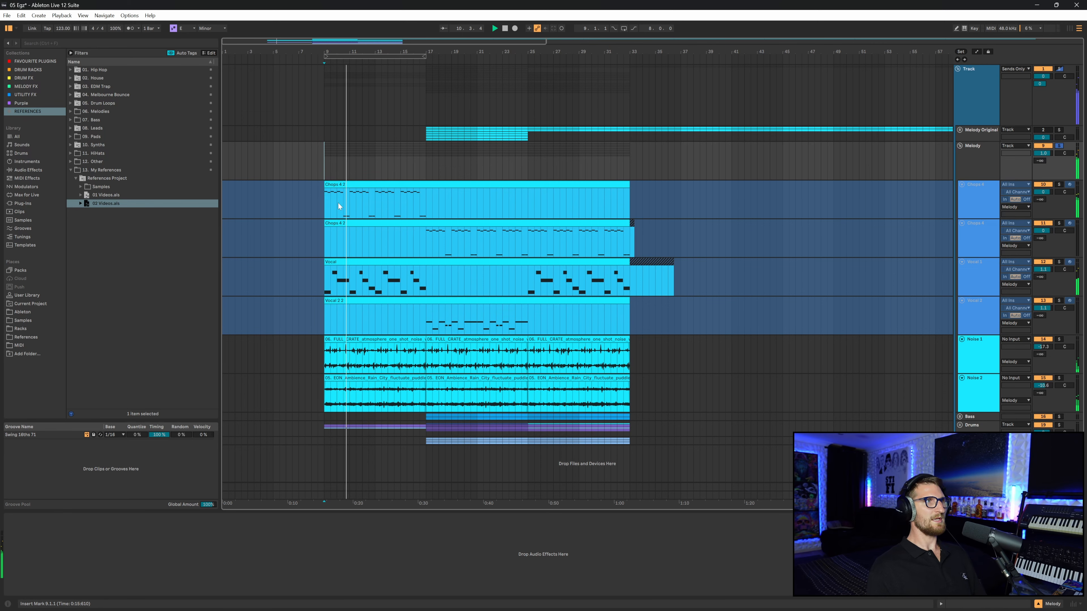
click(970, 160)
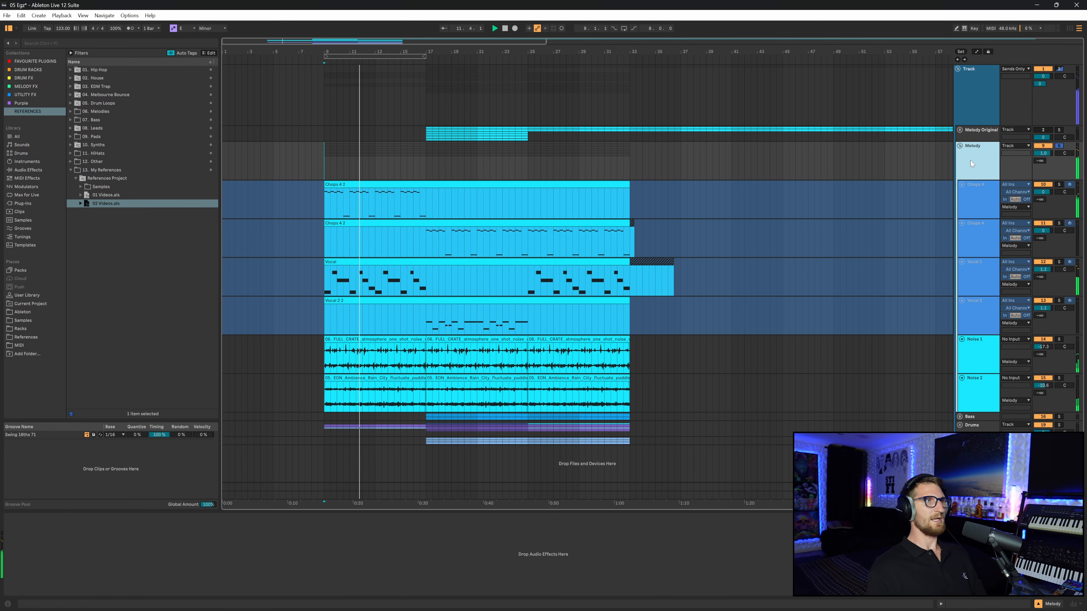
click(423, 169)
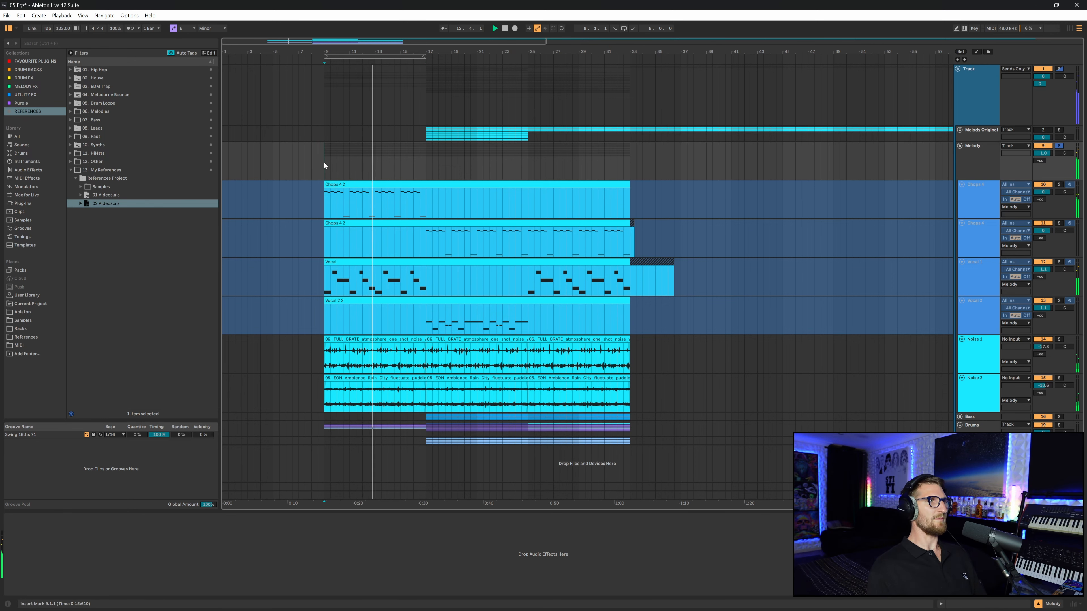
key(space)
- Collapse the Melody group and the remaining track groups to tidy the arrangement
click(960, 145)
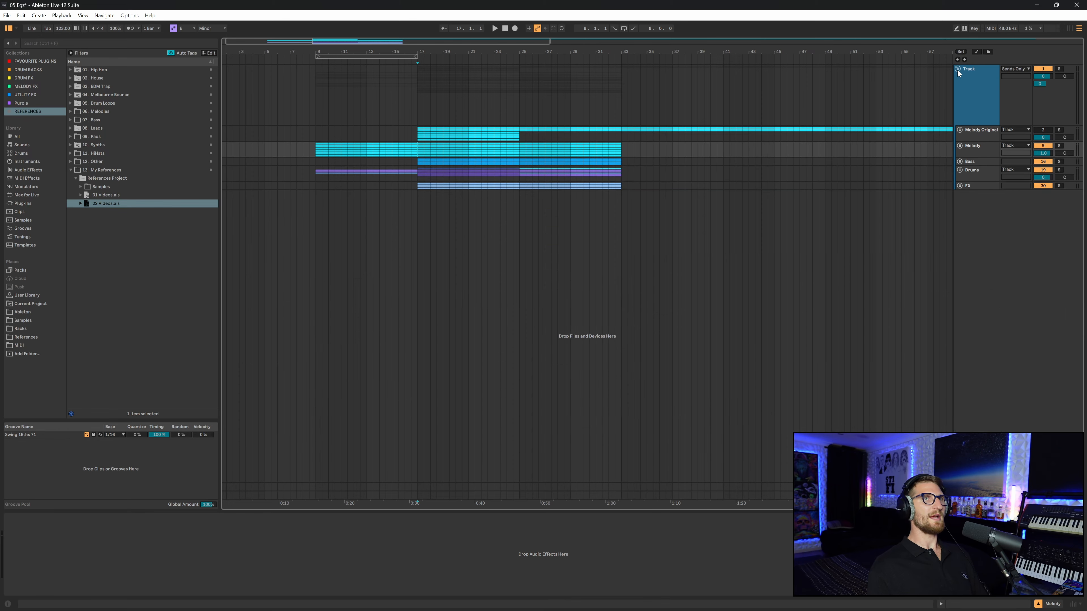
click(958, 69)
scroll(316, 85, down, 2)
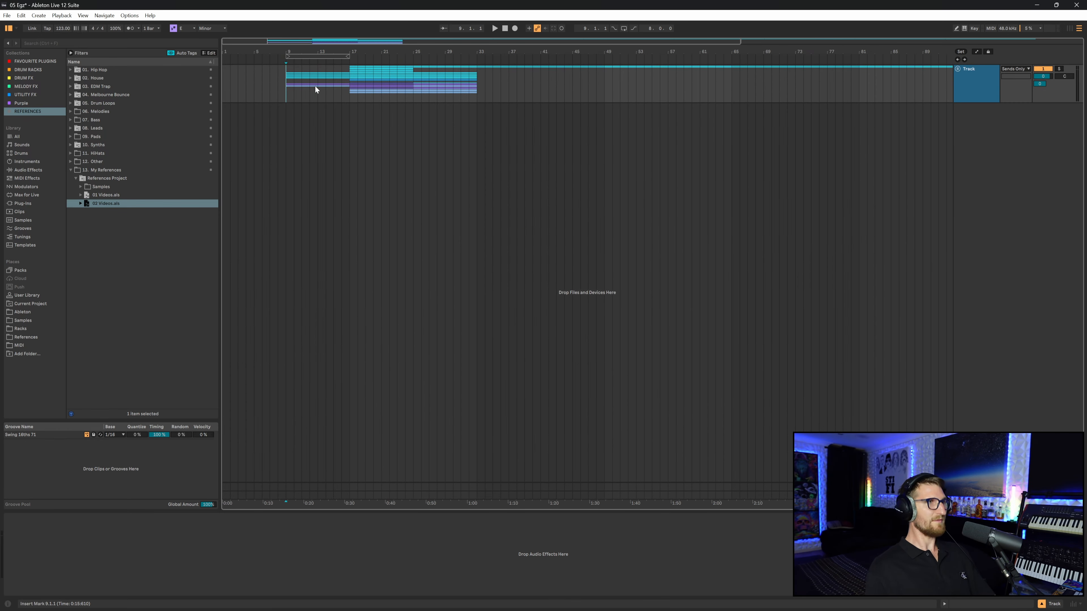